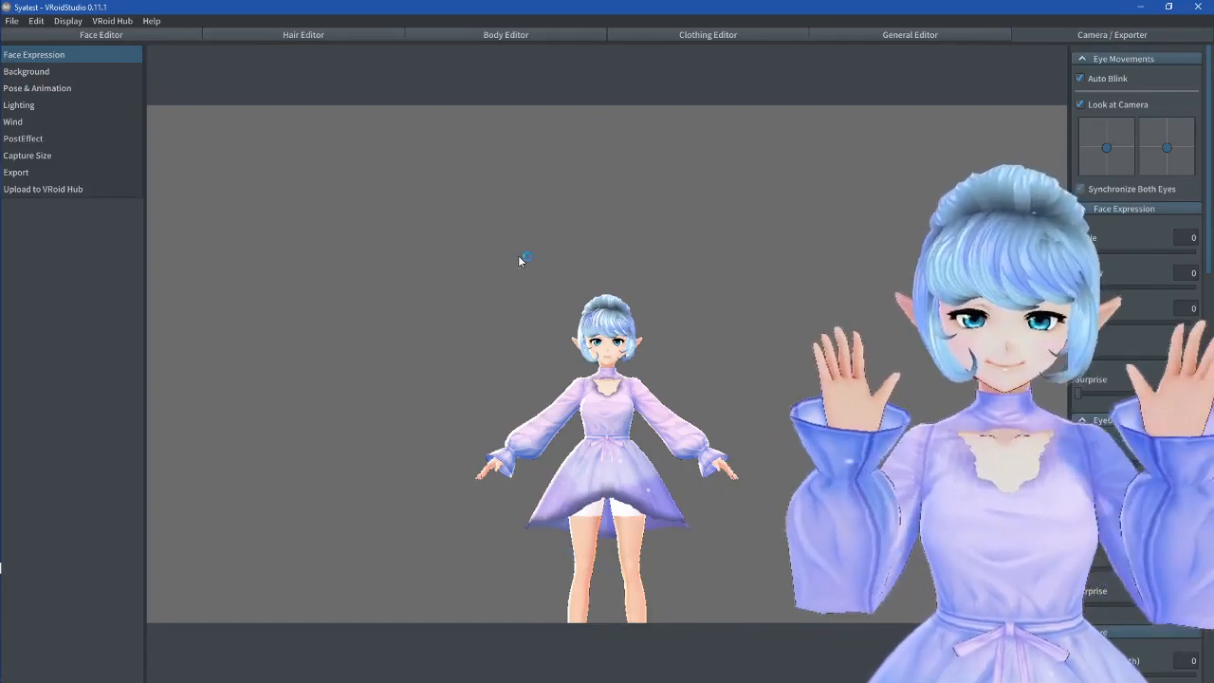
Start exporting the avatar as VRM and enter Sya3 as its name in the avatar information
left_click(35, 174)
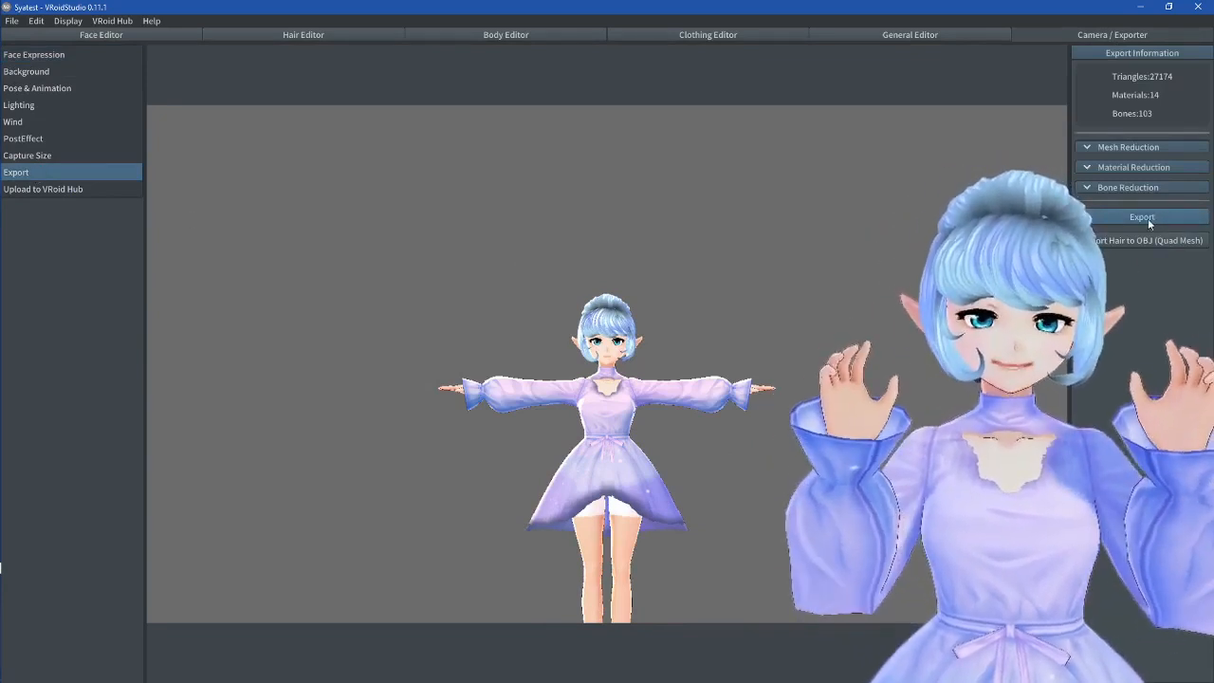
left_click(1143, 217)
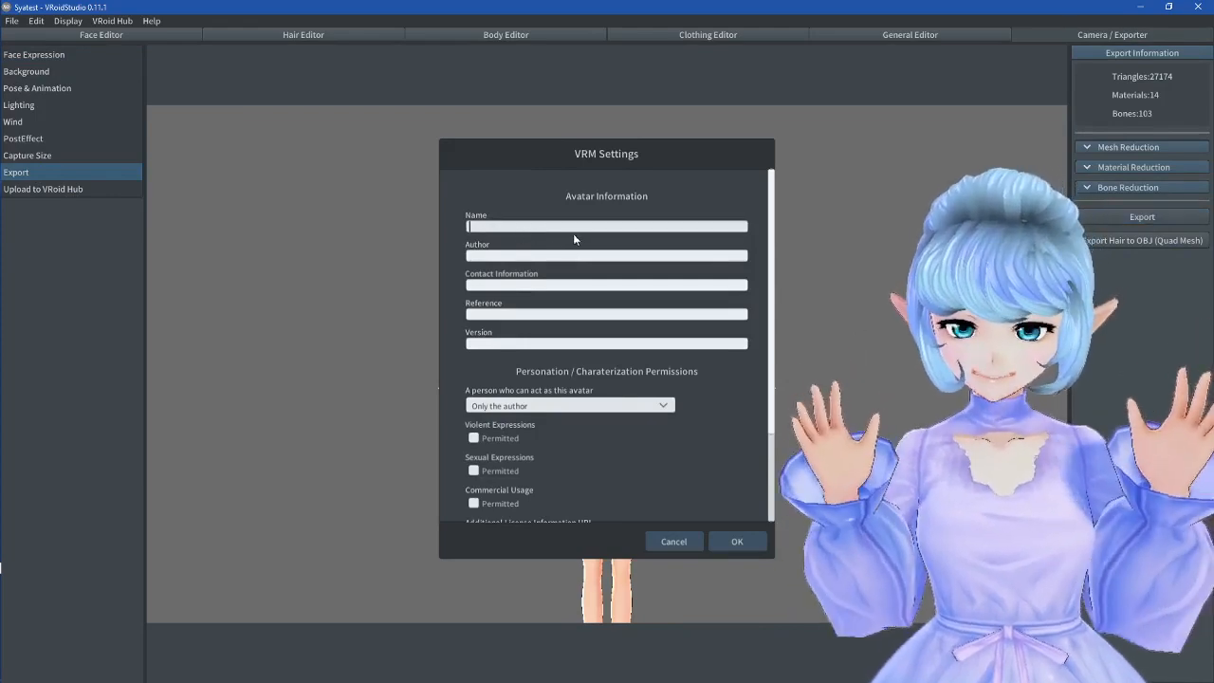
left_click(573, 233)
type("Syat")
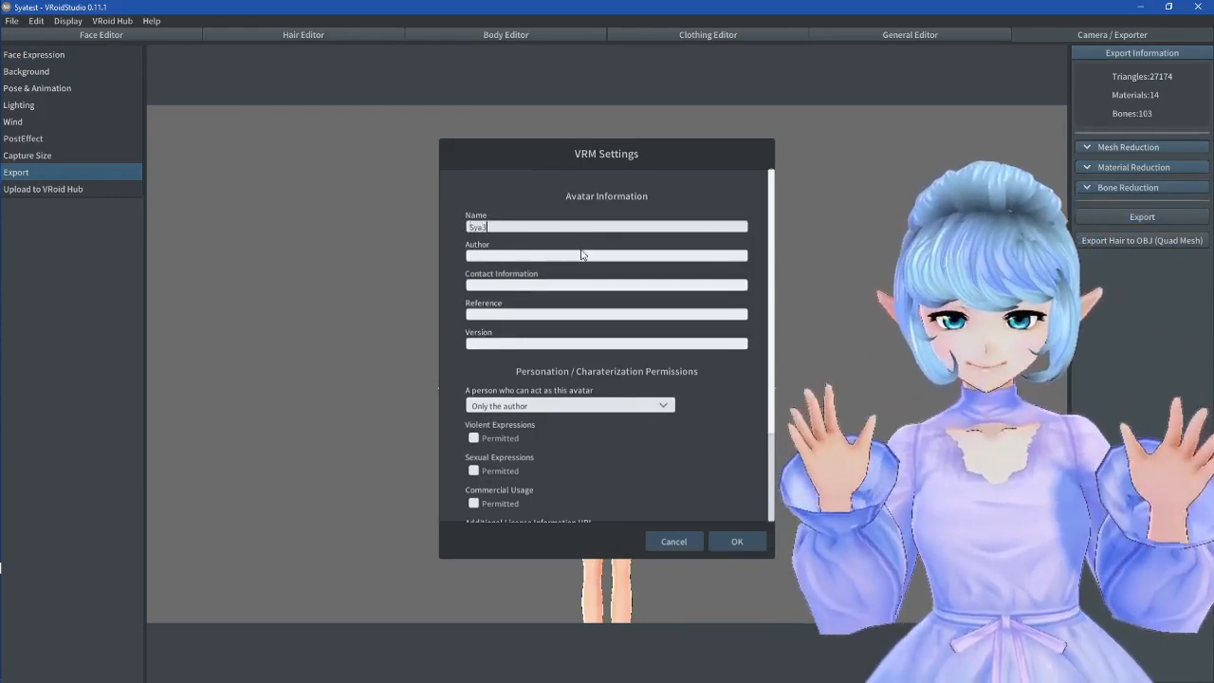
Accept the remaining VRM settings unchanged and save the exported avatar to the Desktop as Syatest in VRM format
left_click(582, 254)
scroll(590, 281, "down", 1)
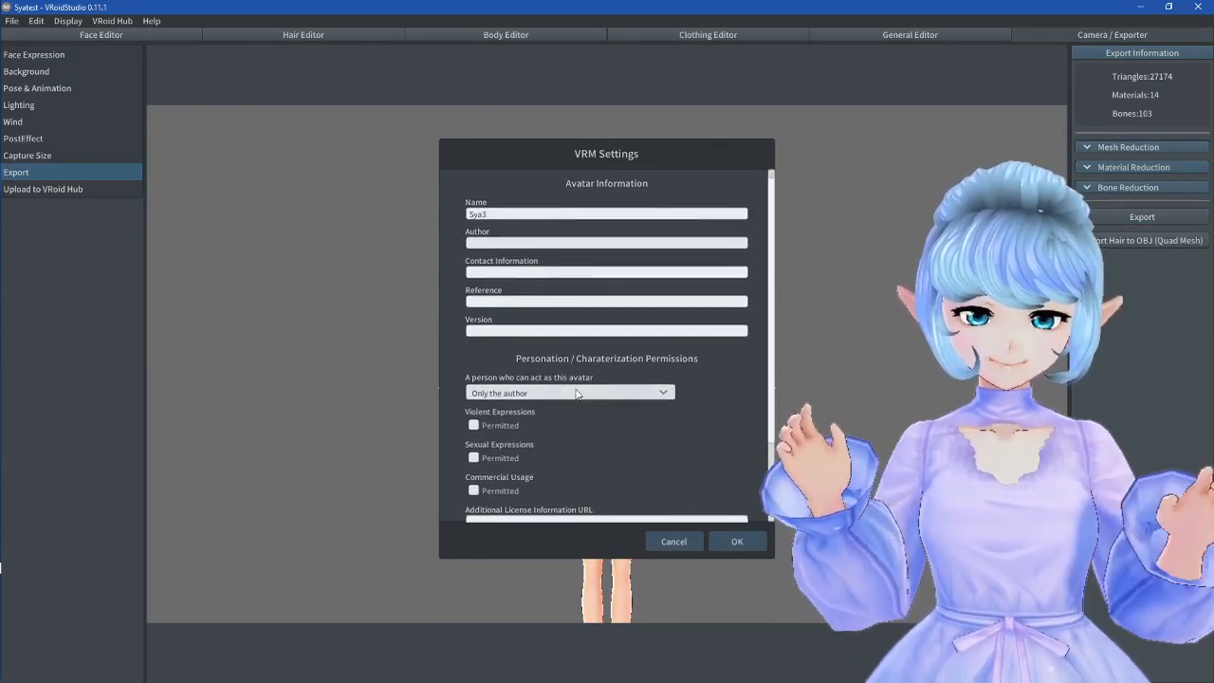
scroll(588, 388, "down", 2)
scroll(589, 389, "down", 2)
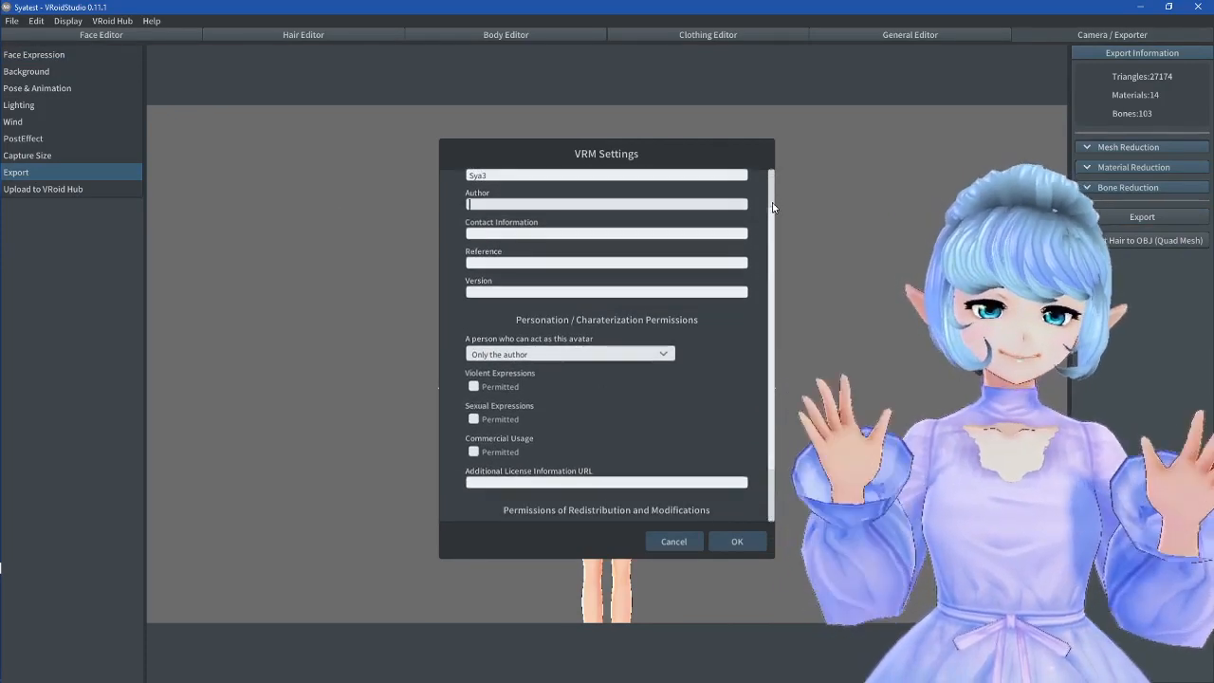
left_click_drag(773, 204, 773, 222)
left_click_drag(774, 412, 776, 520)
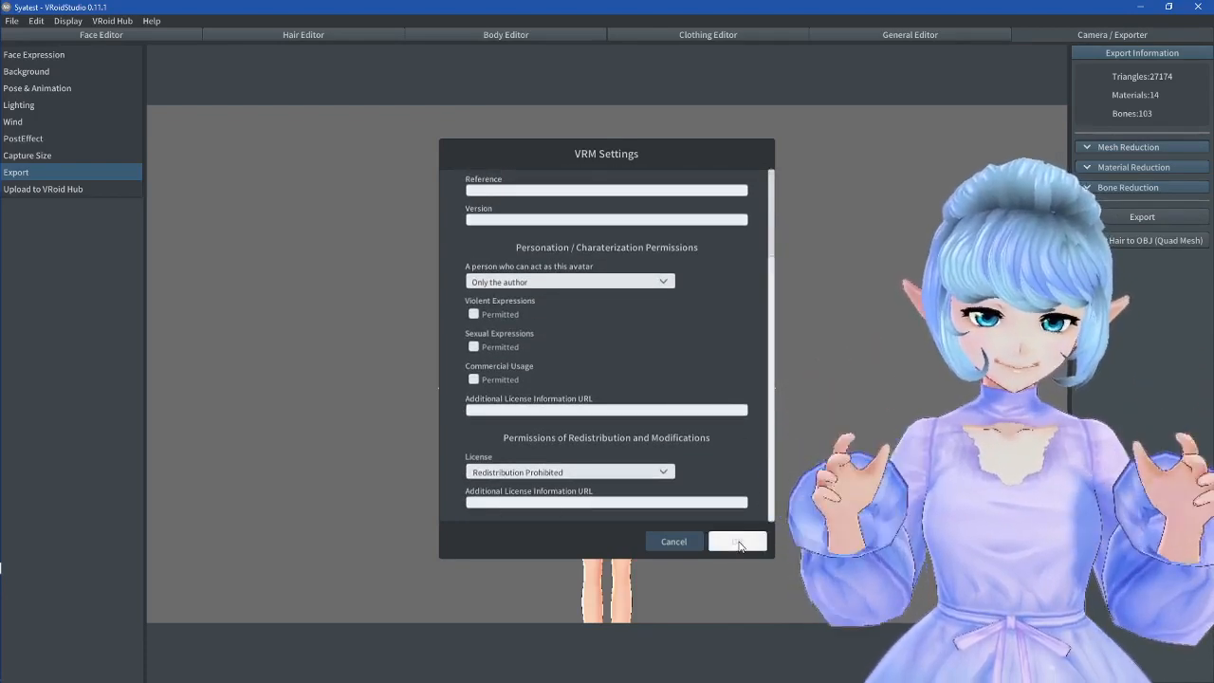
left_click(740, 543)
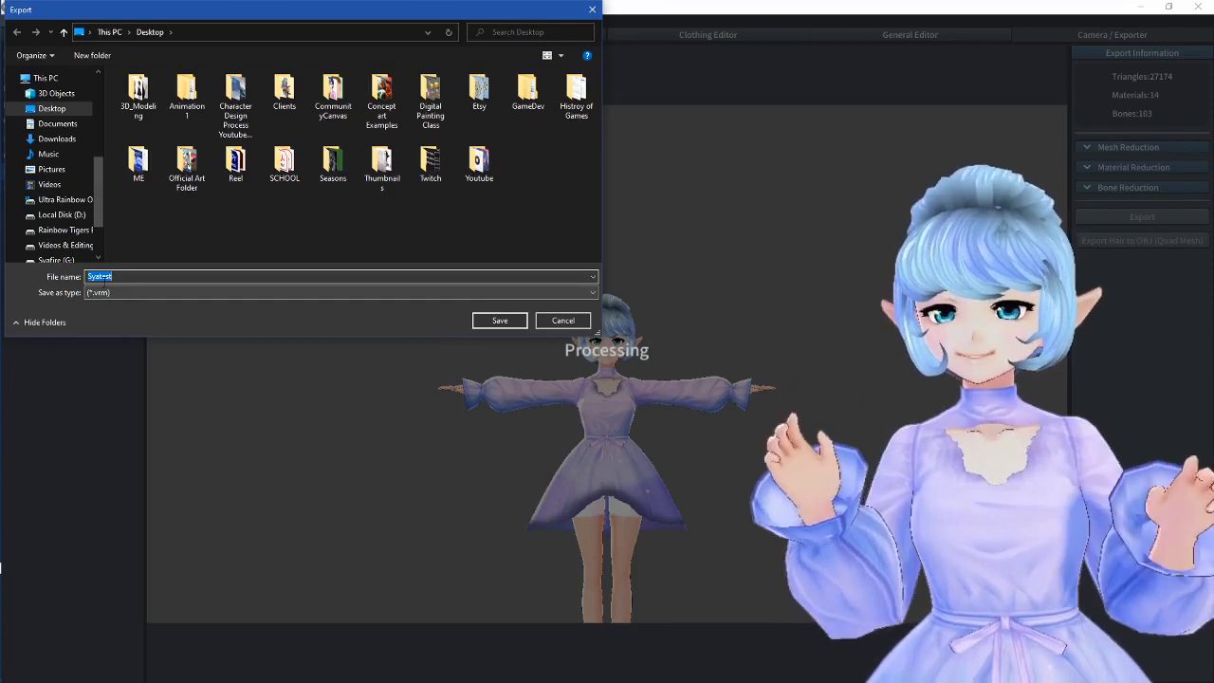
left_click(295, 231)
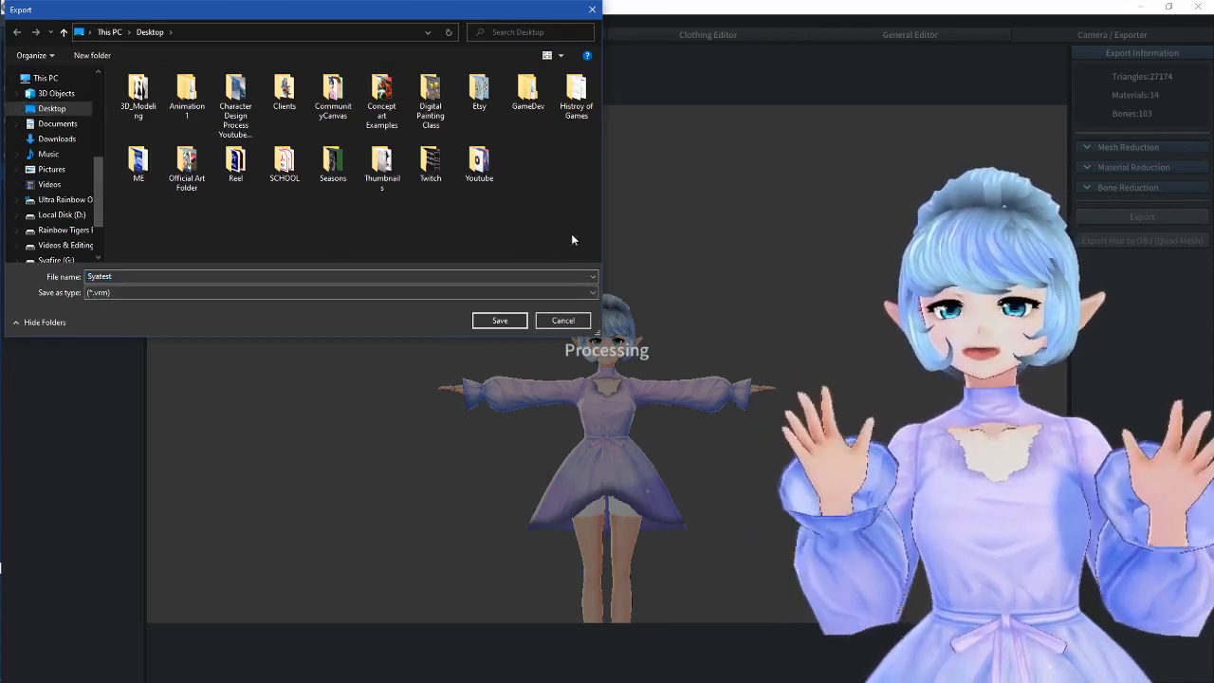
left_click(506, 322)
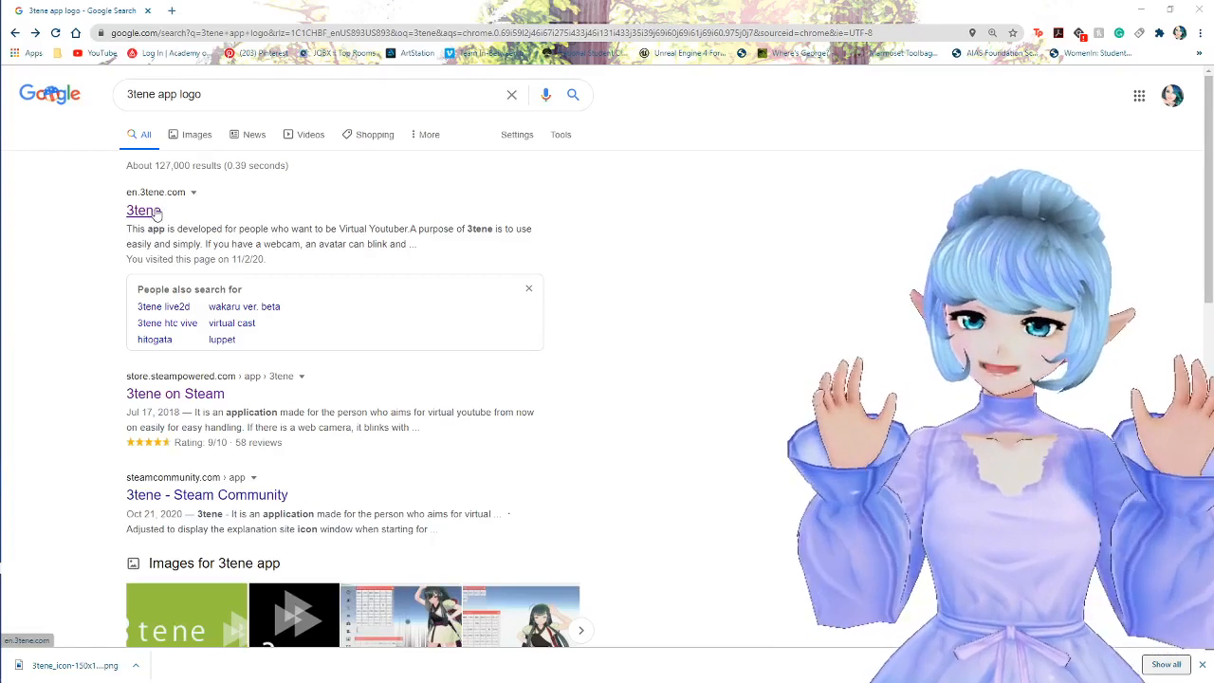
Switch to the browser, open the 3tene website from the search results, and examine its features and free Windows download section
left_click(147, 223)
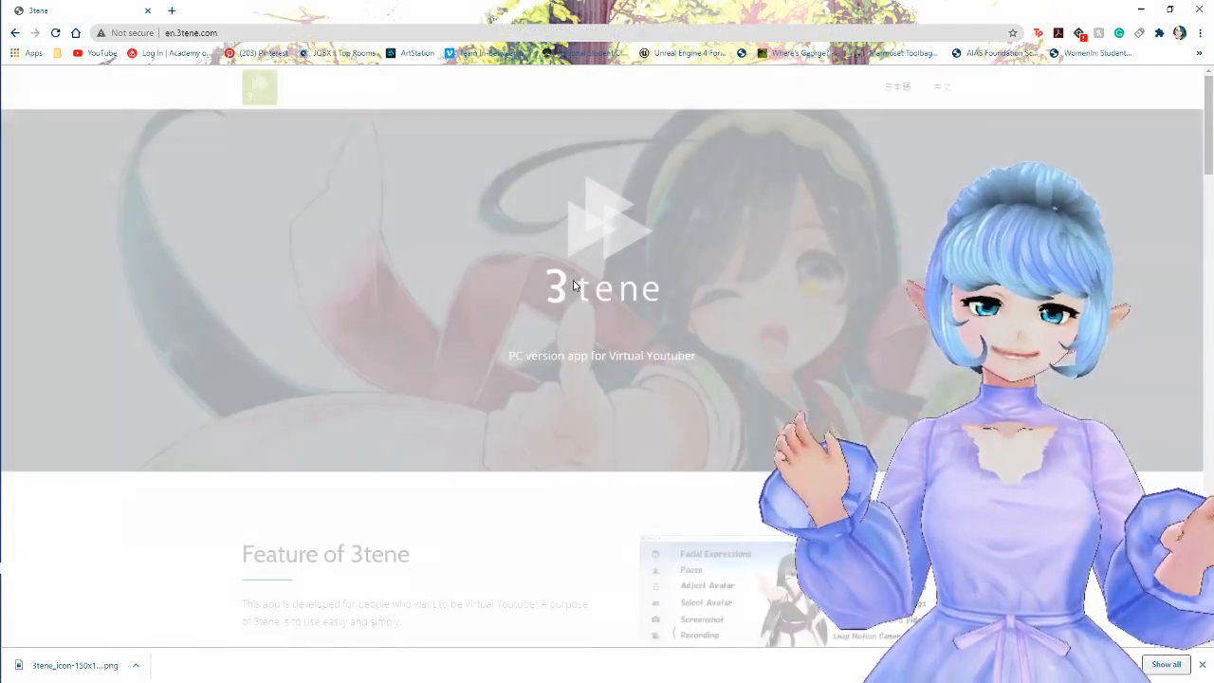
scroll(595, 281, "down", 3)
scroll(595, 280, "down", 15)
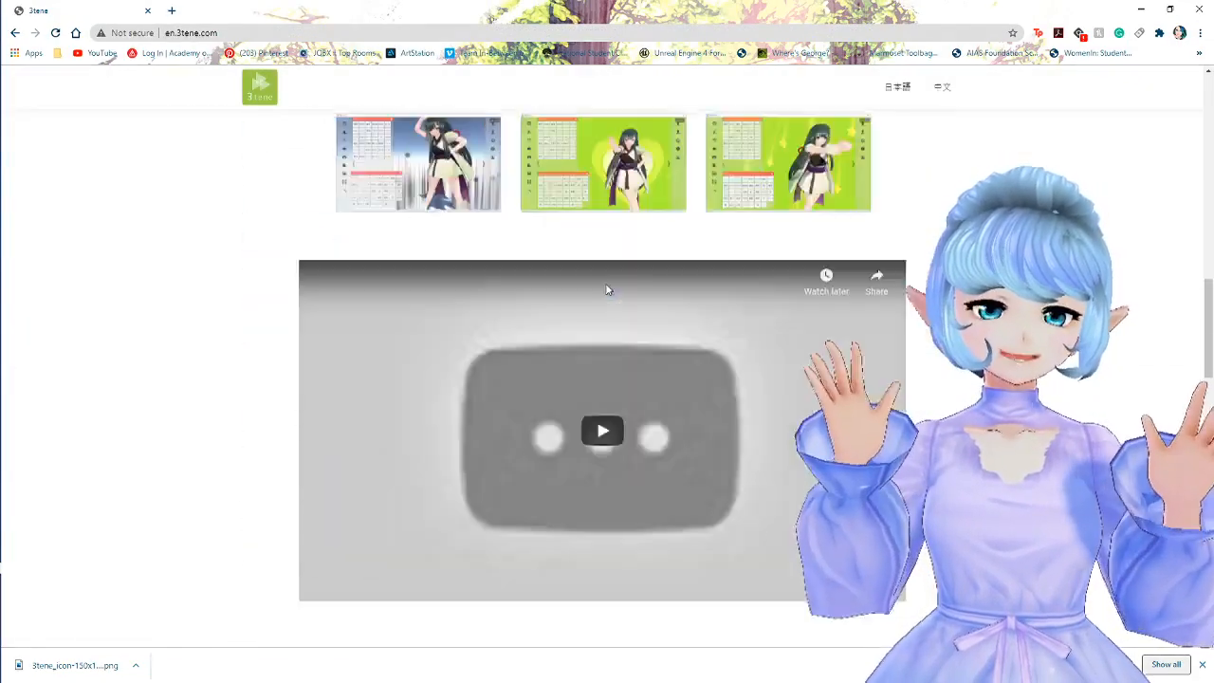
scroll(628, 318, "up", 1)
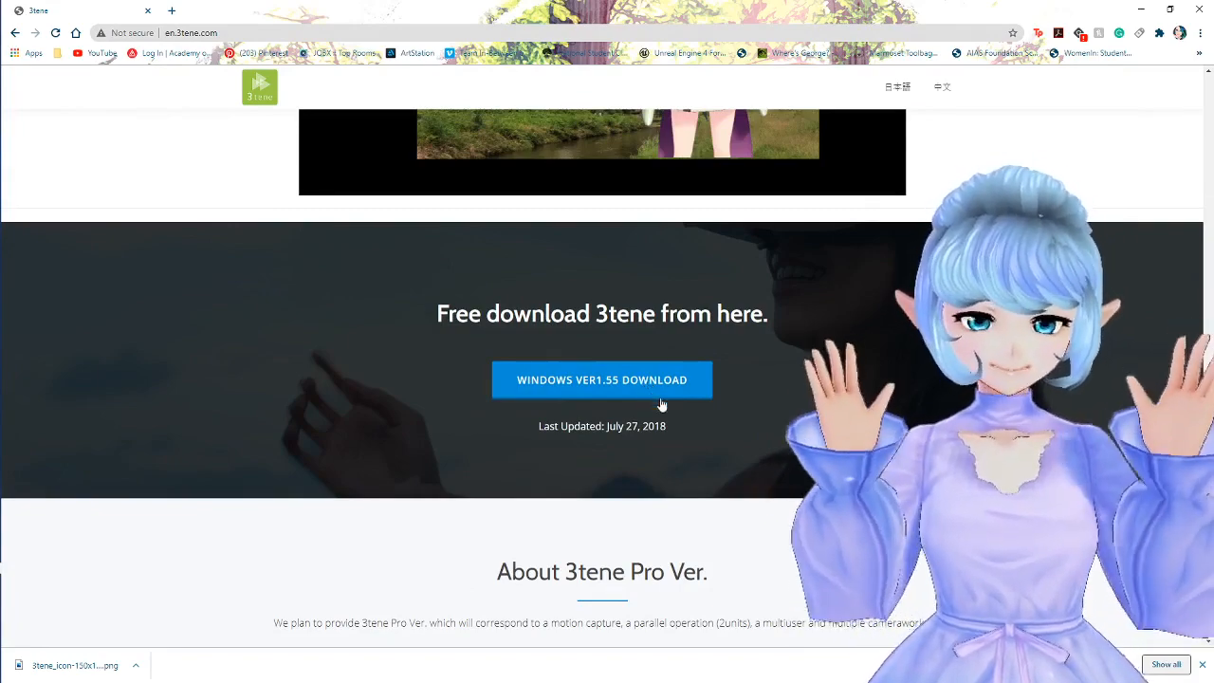
scroll(709, 436, "up", 3)
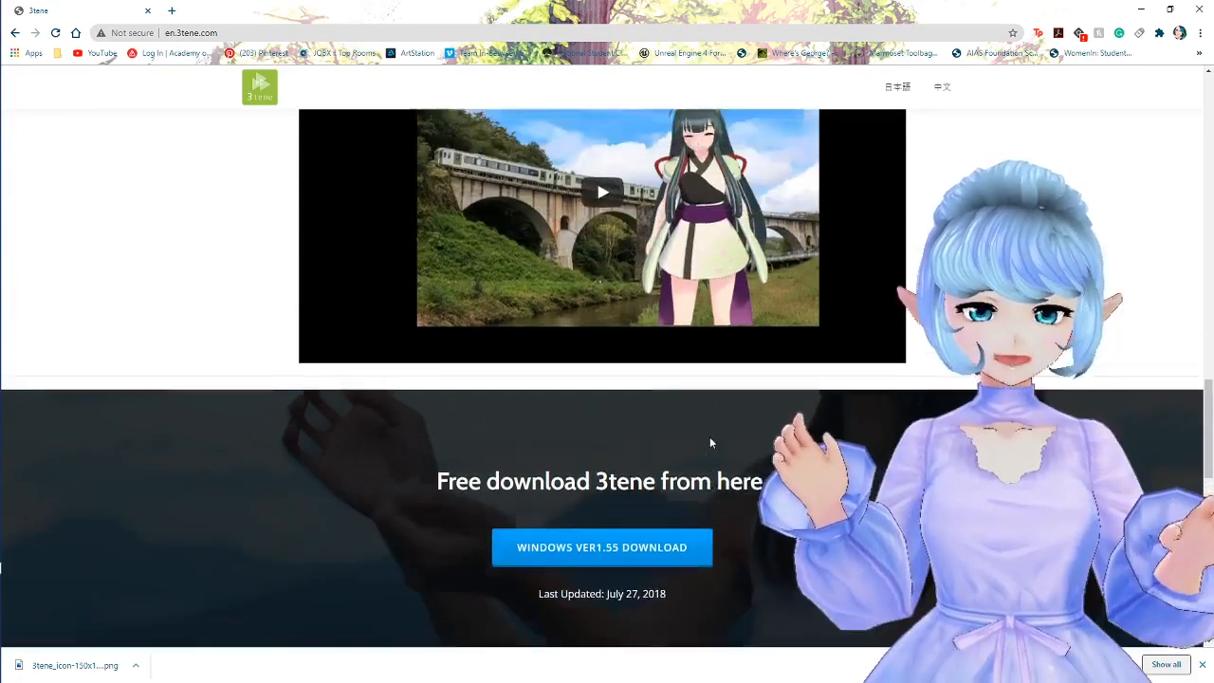
scroll(711, 441, "down", 3)
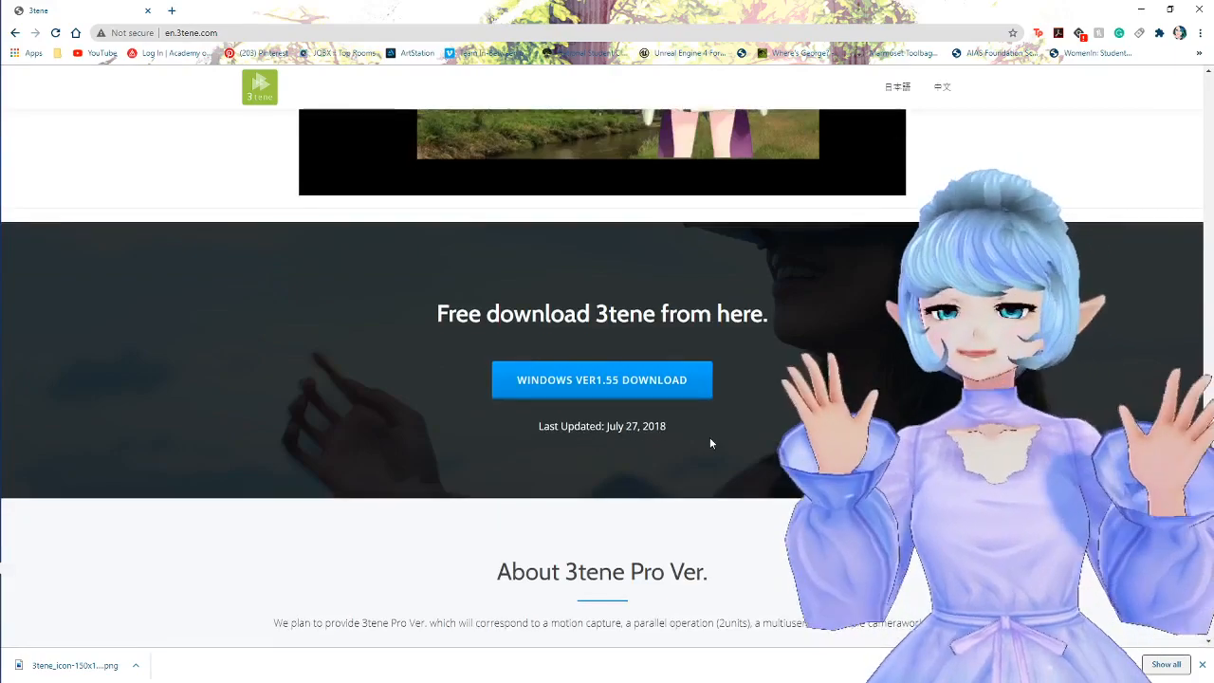
scroll(710, 437, "up", 1)
scroll(721, 442, "up", 3)
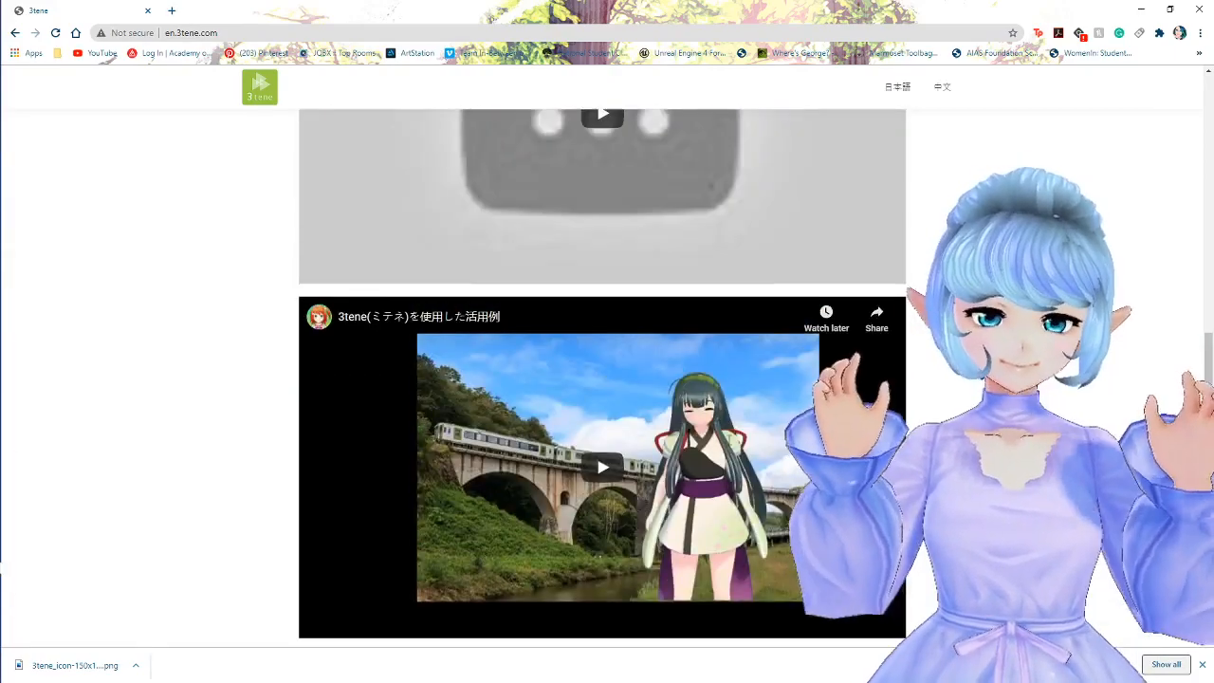
scroll(729, 446, "up", 5)
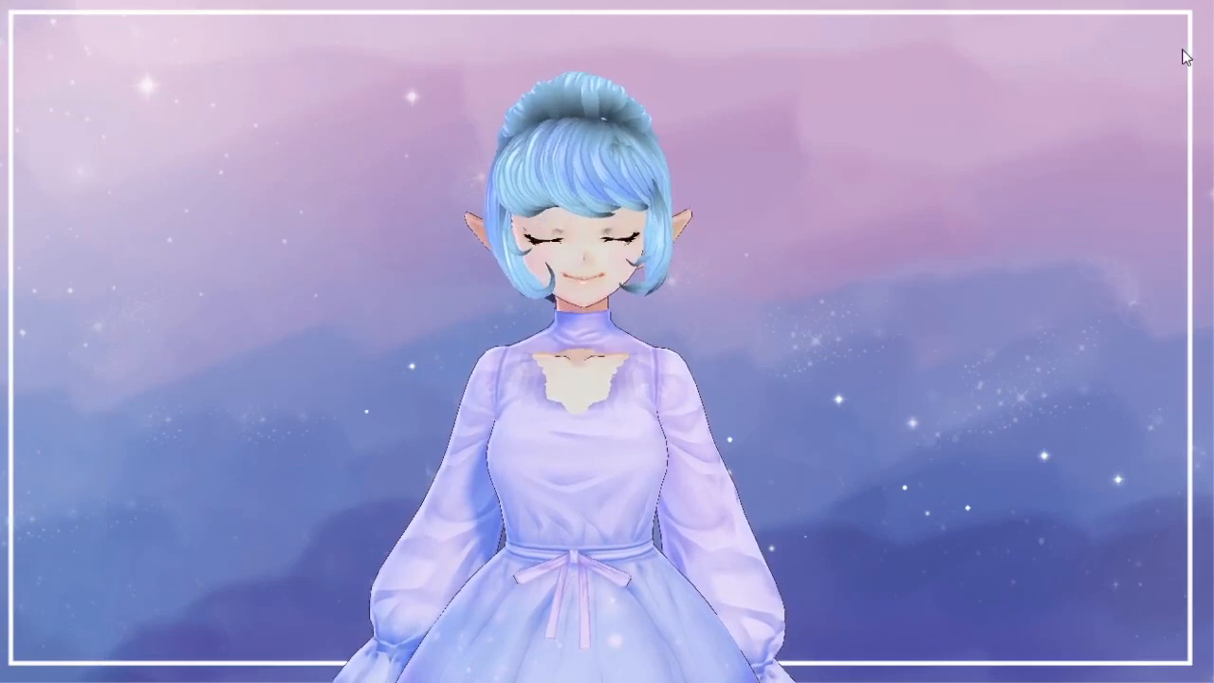
Switch to 3tene and choose English as the language in the system settings
mouse_move(1173, 55)
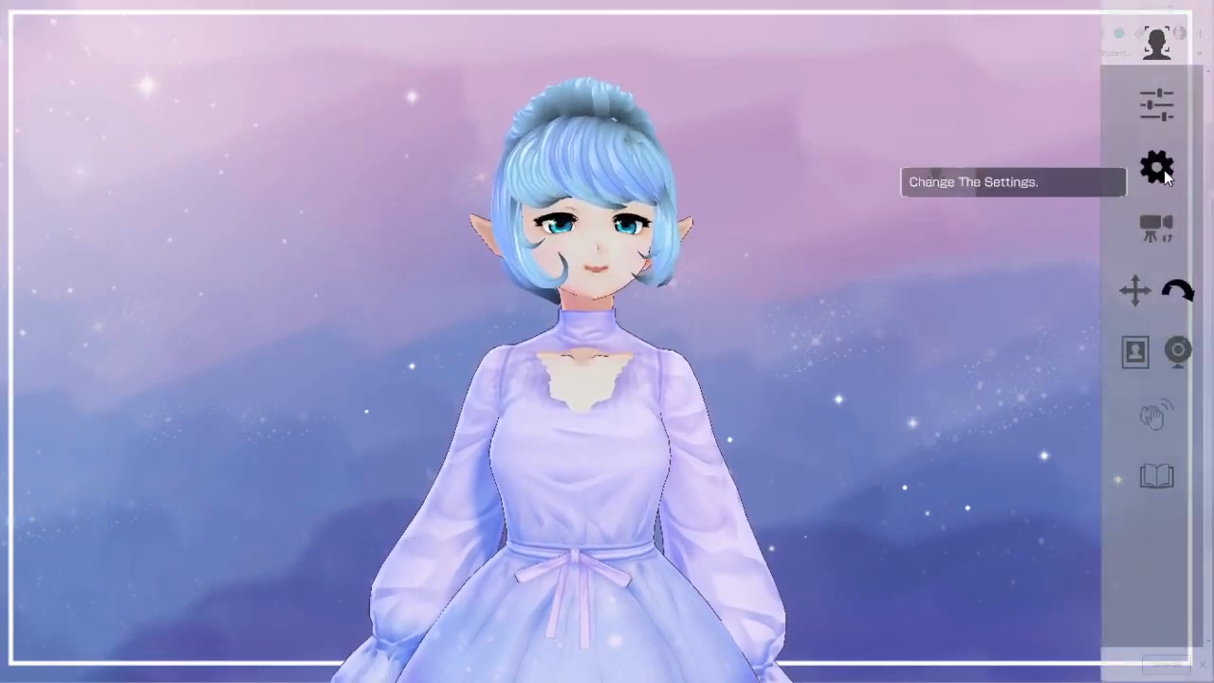
left_click(1162, 173)
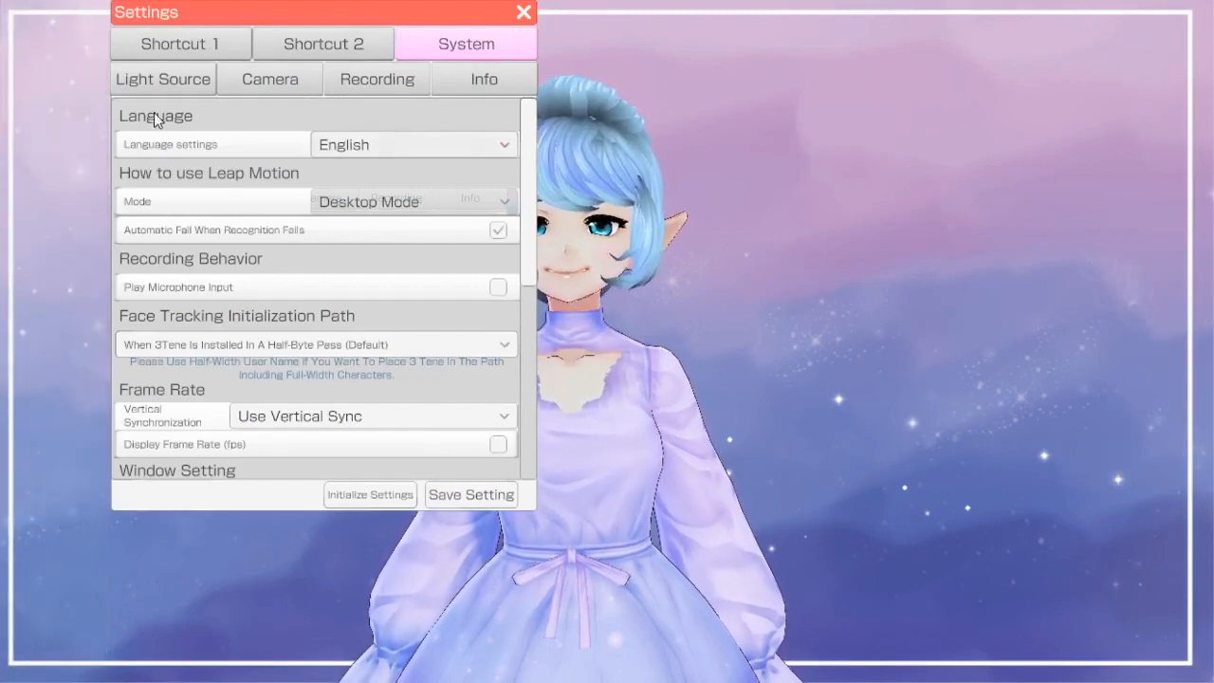
left_click(369, 145)
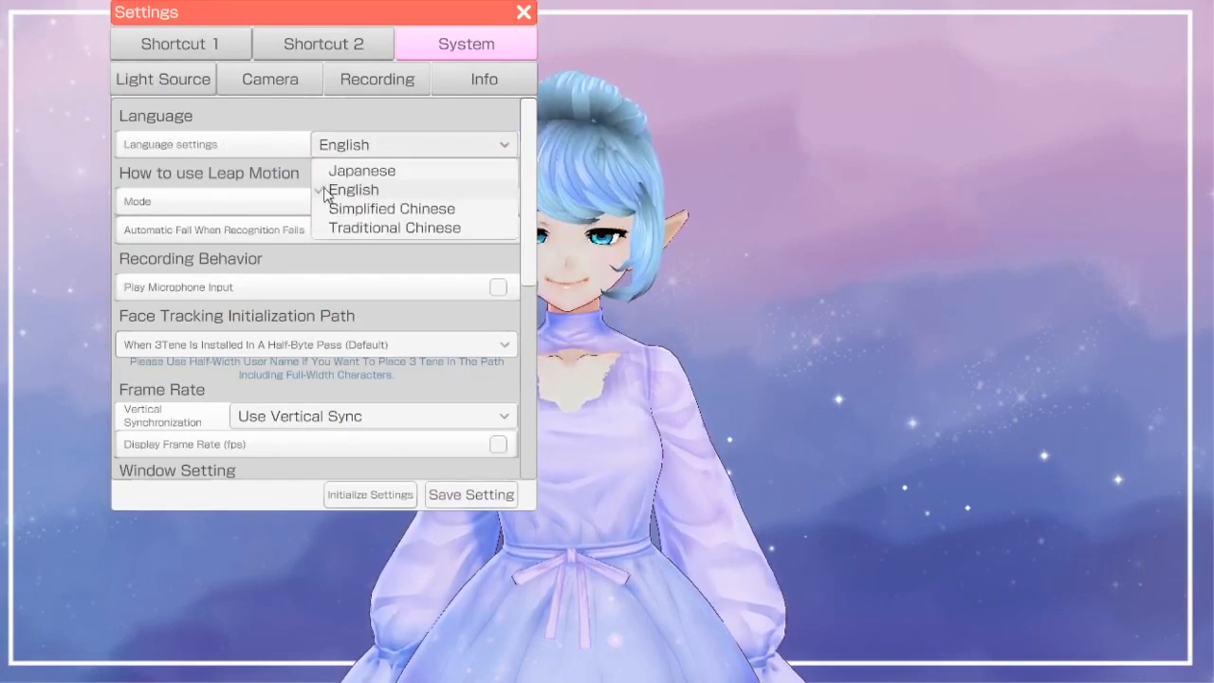
left_click(375, 189)
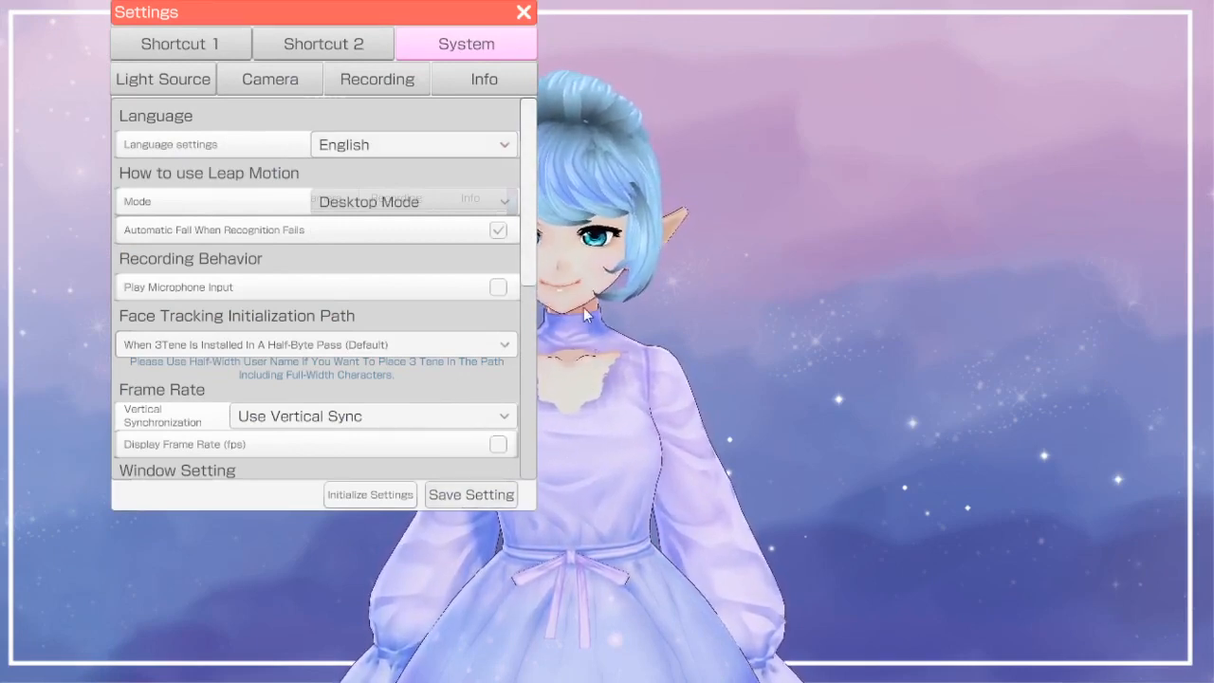
left_click(522, 13)
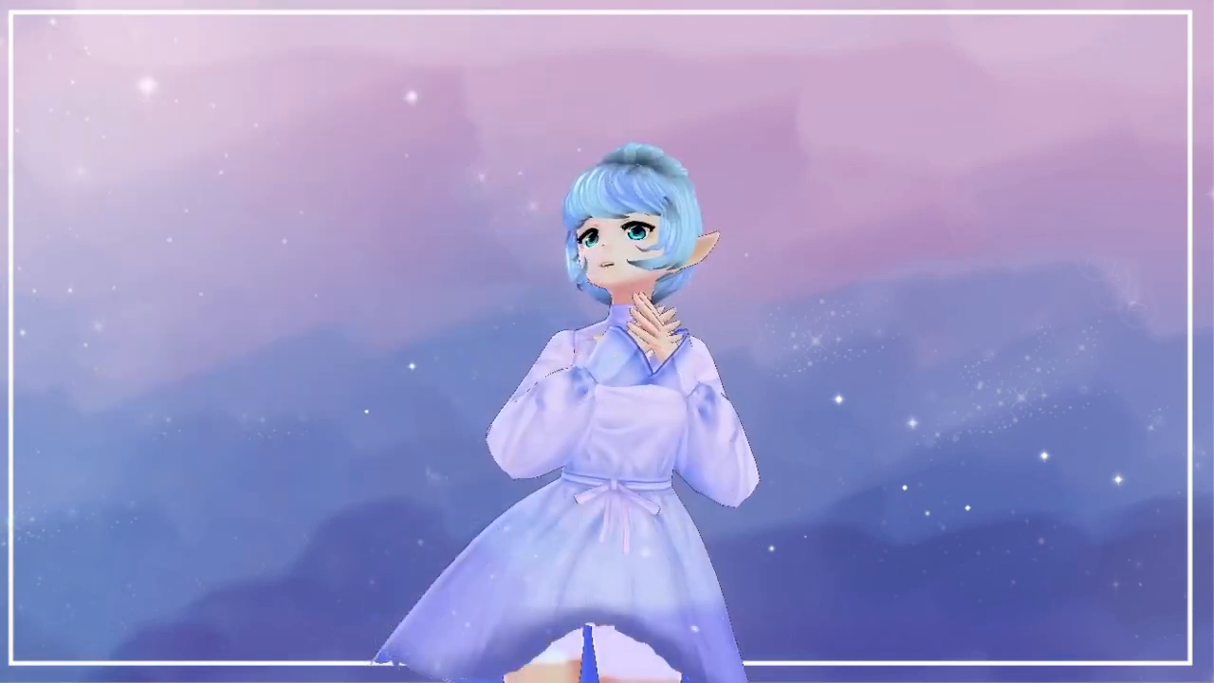
Open the avatar selection window
left_click(76, 54)
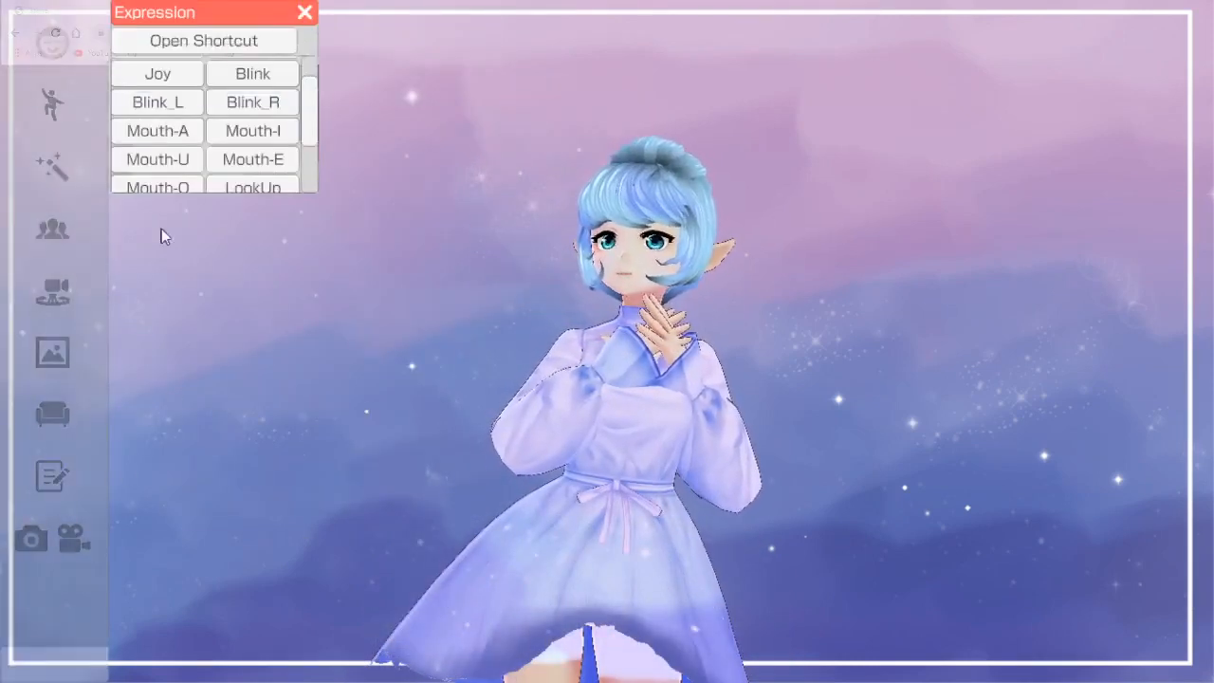
left_click(55, 232)
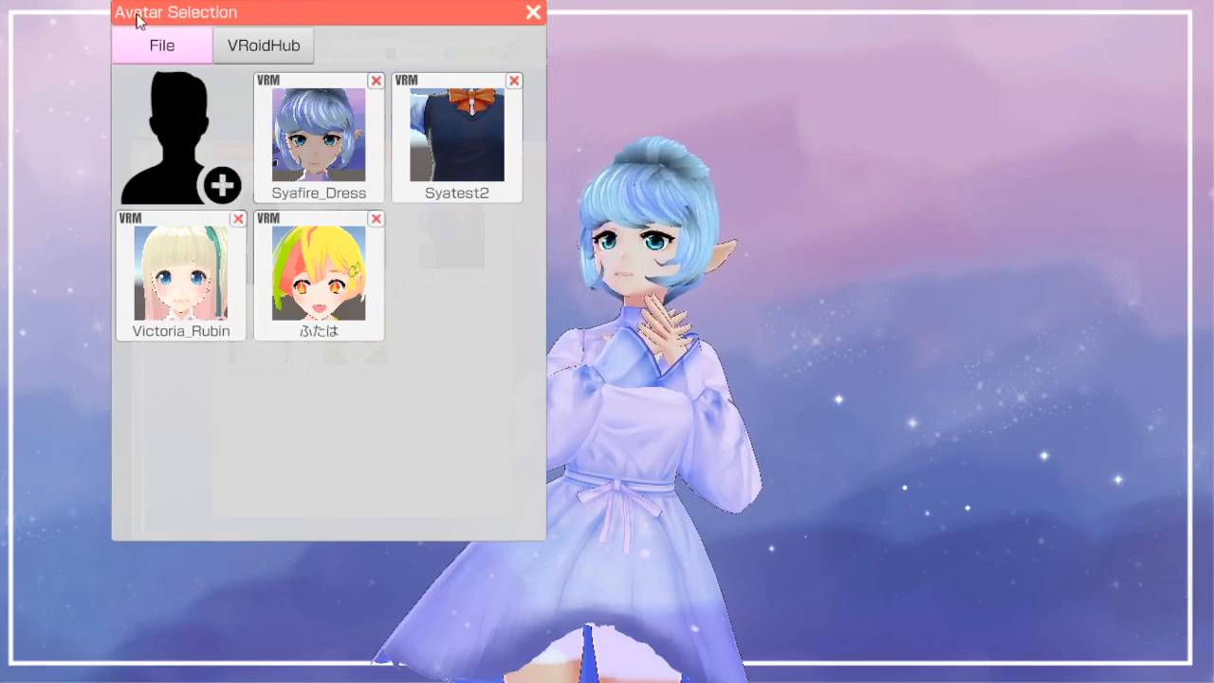
Browse the Desktop for Syatest.vrm as a new avatar file, select it, but cancel the import
left_click(218, 188)
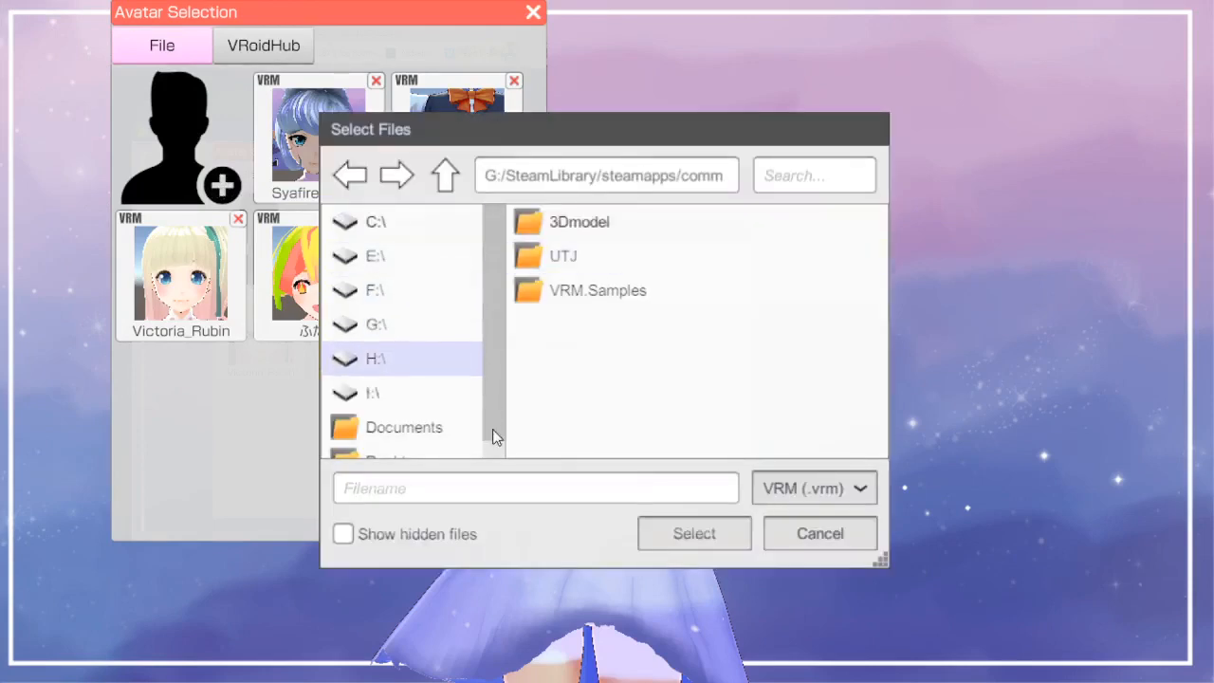
left_click_drag(494, 408, 495, 442)
left_click(406, 441)
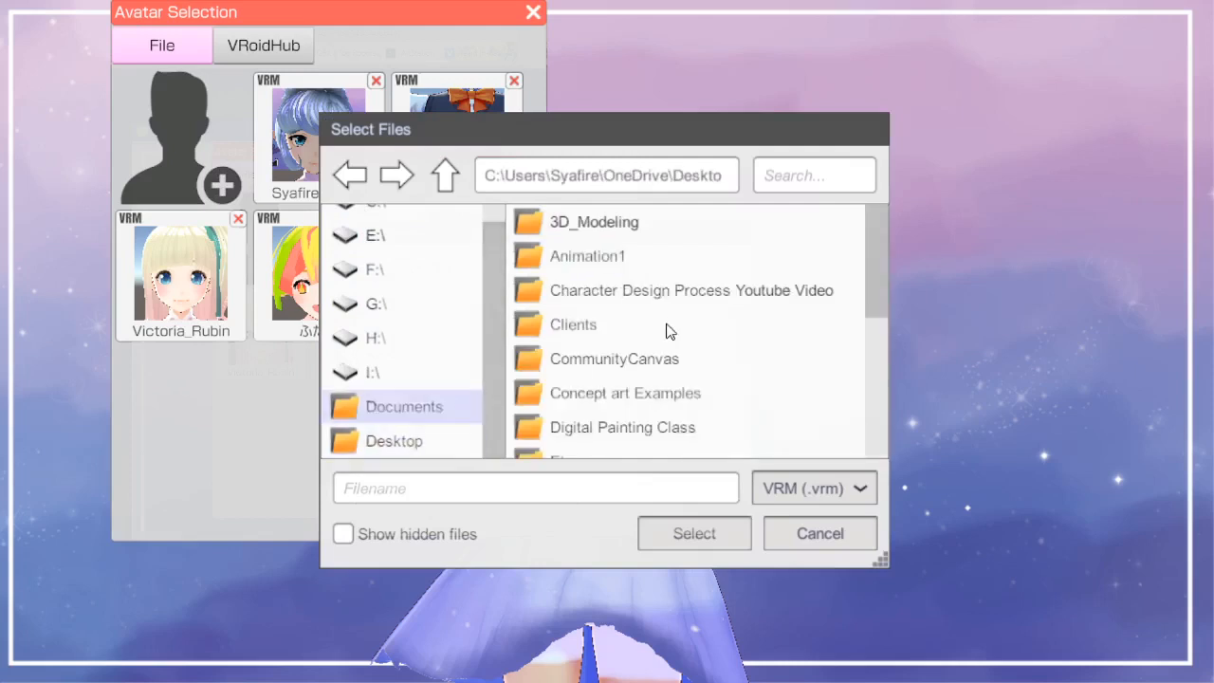
scroll(723, 306, "down", 5)
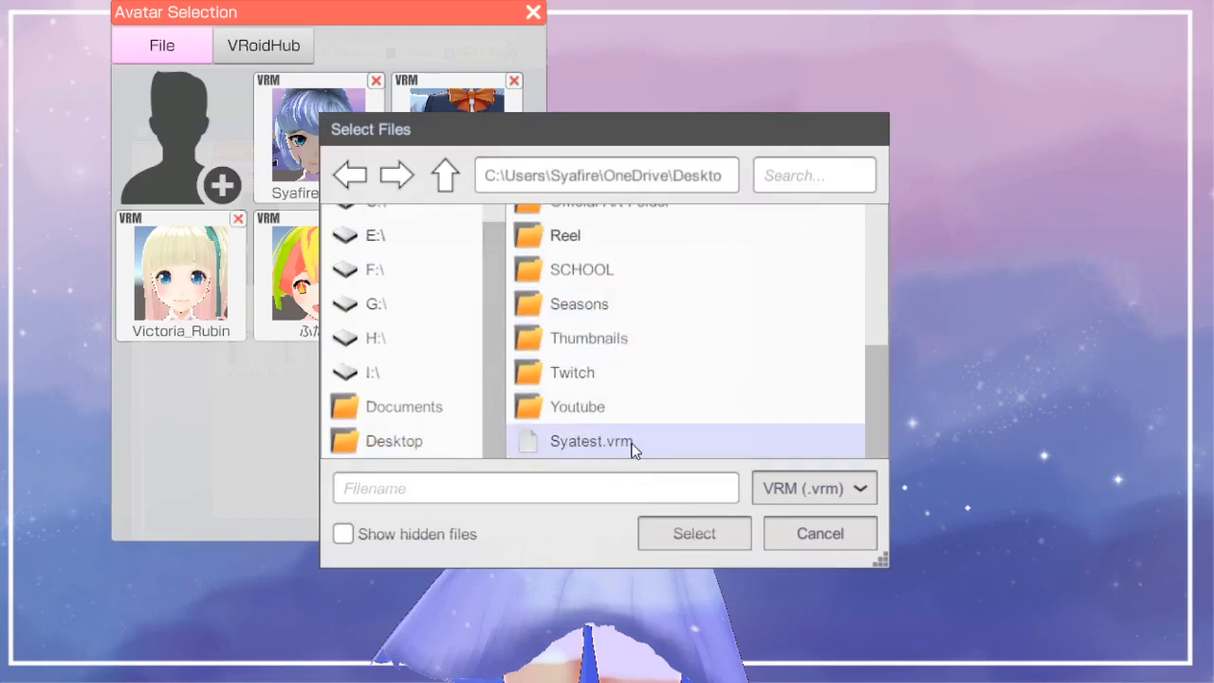
left_click(644, 443)
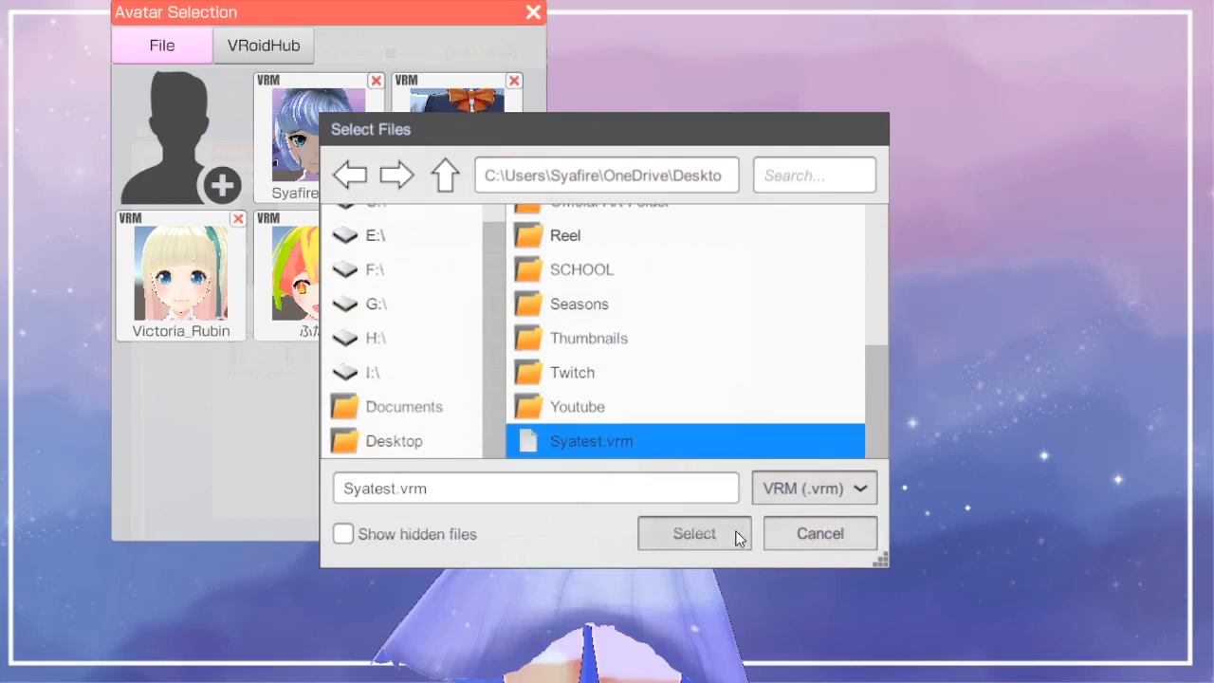
left_click(836, 532)
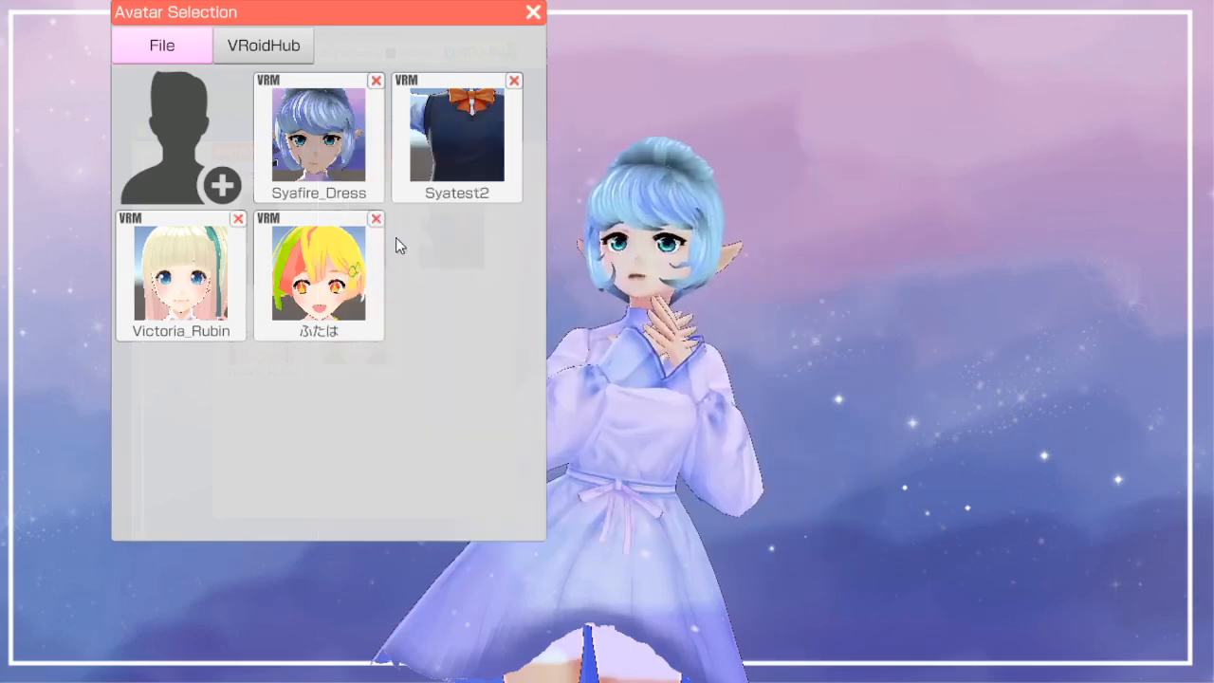
Load the saved Syafire_Dress avatar into the scene
left_click(341, 162)
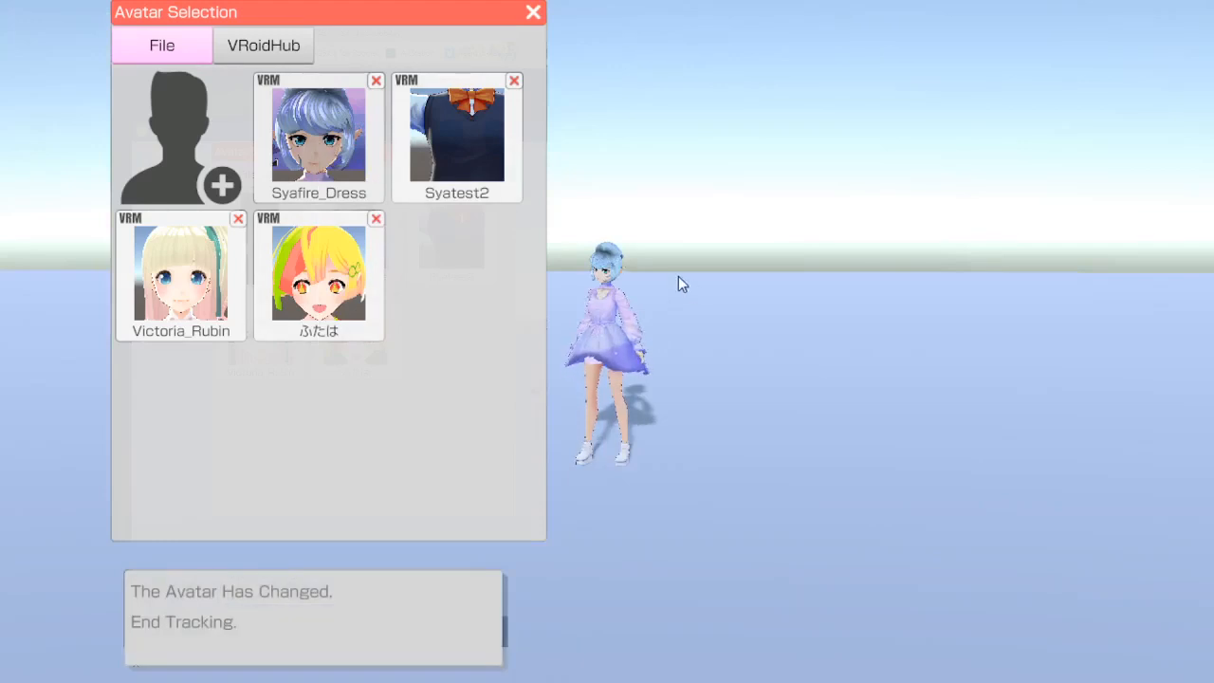
scroll(644, 287, "up", 10)
right_click_drag(651, 286, 745, 180)
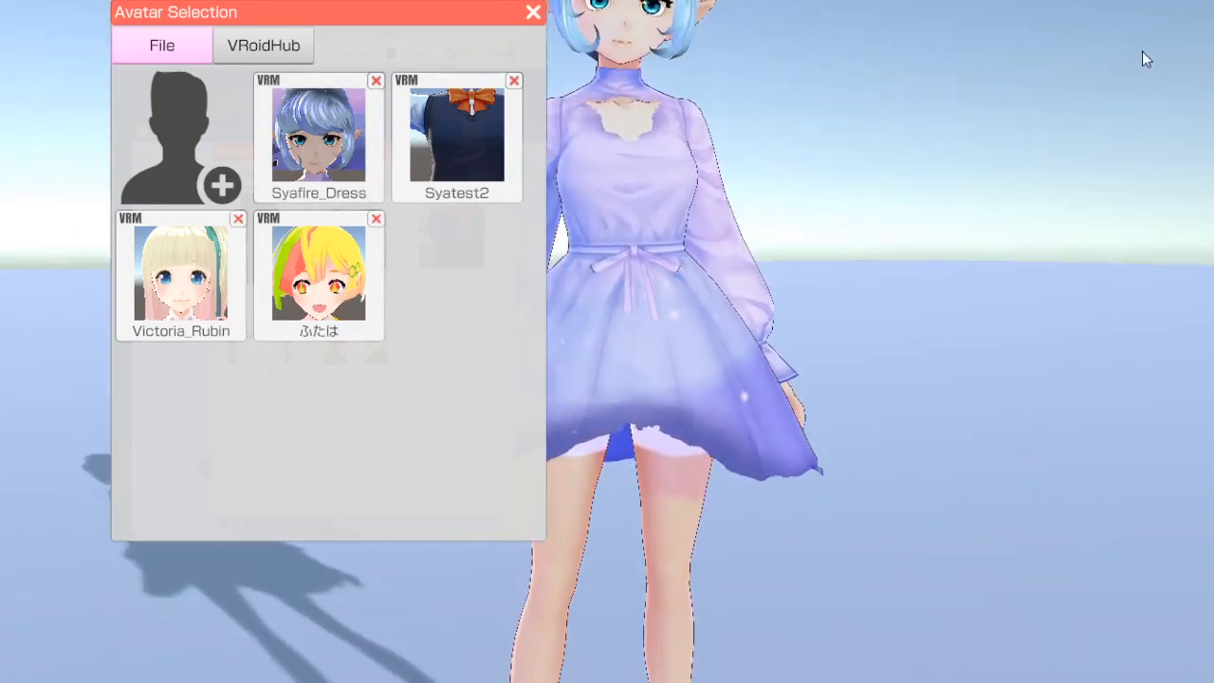
mouse_move(1114, 37)
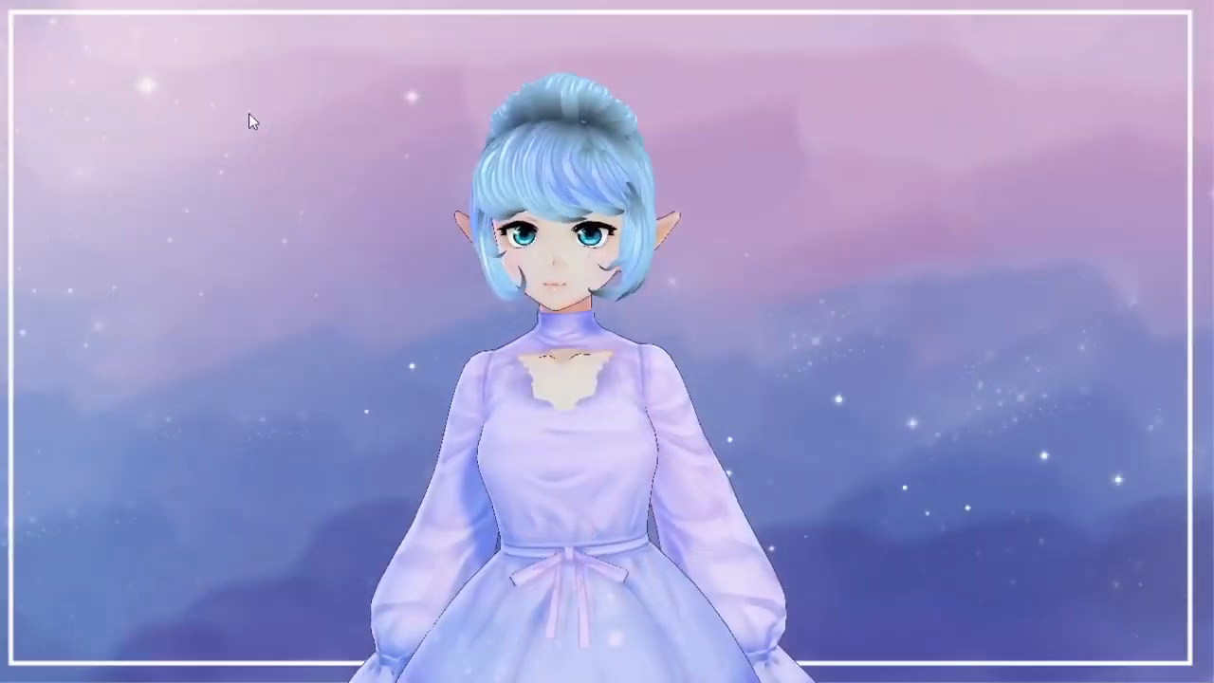
Look through the avatar's facial expressions and choose Mouth-A
mouse_move(55, 47)
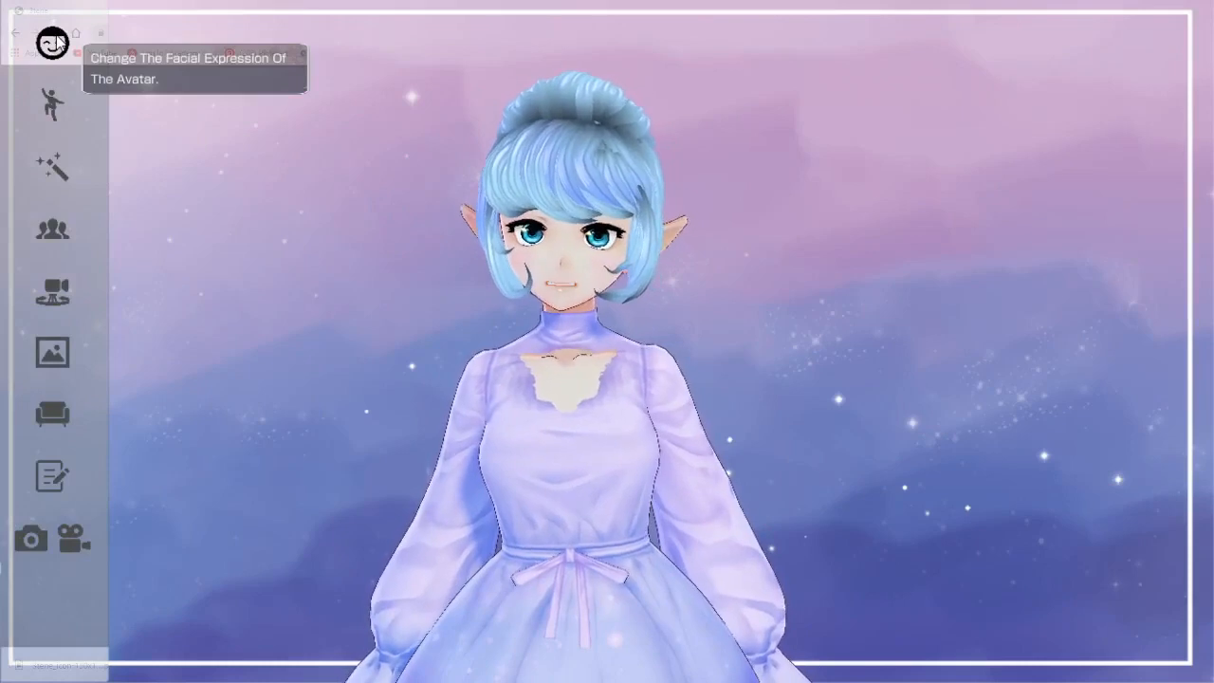
left_click(48, 52)
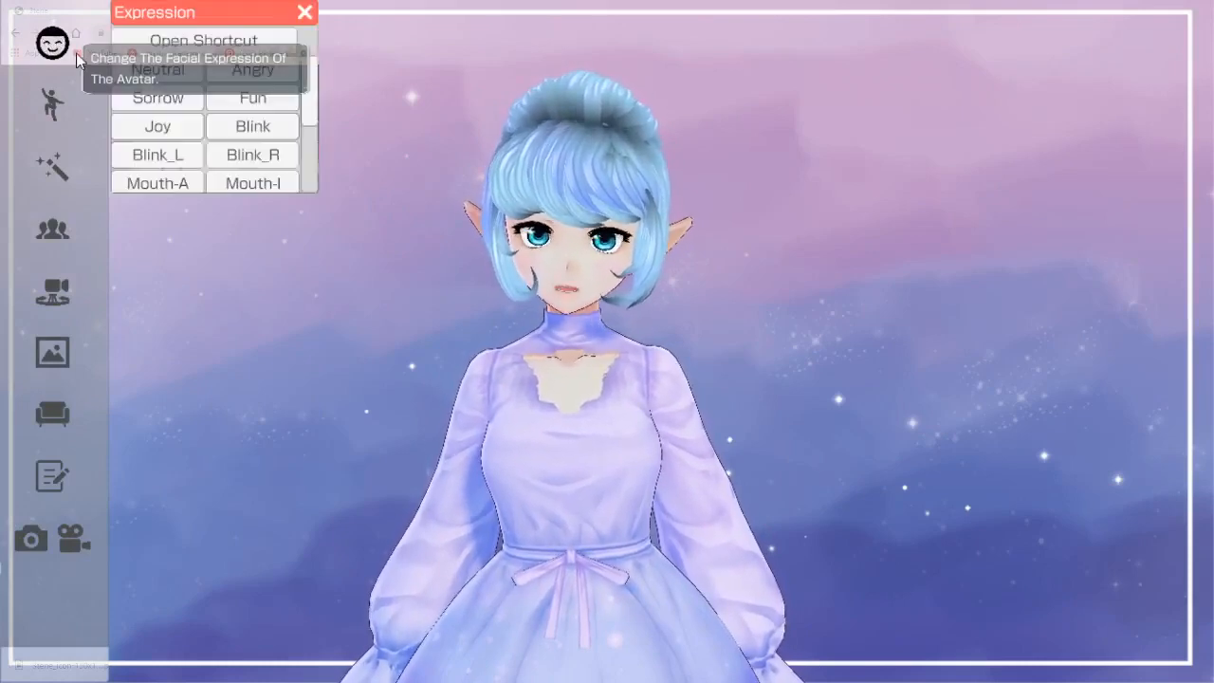
scroll(312, 160, "down", 5)
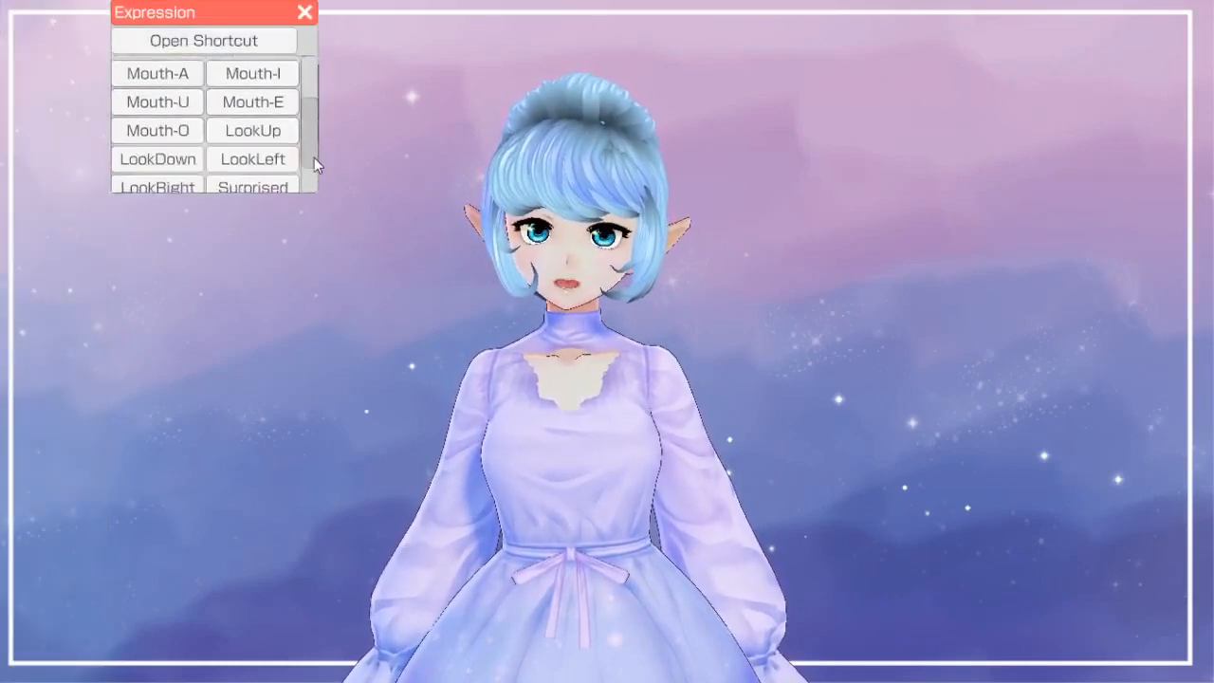
scroll(291, 130, "up", 4)
left_click(190, 138)
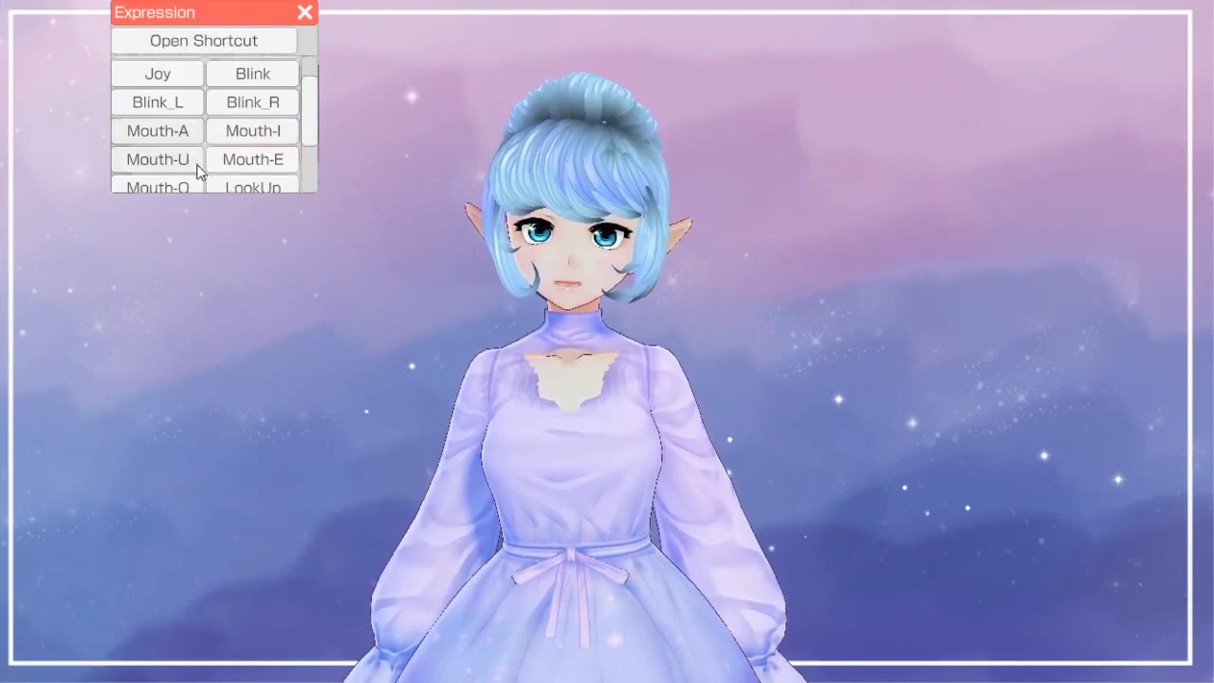
Preview the Blink_R and Blink expressions and open the keyboard shortcut assignment for the Sorrow expression
left_click(254, 101)
left_click(275, 73)
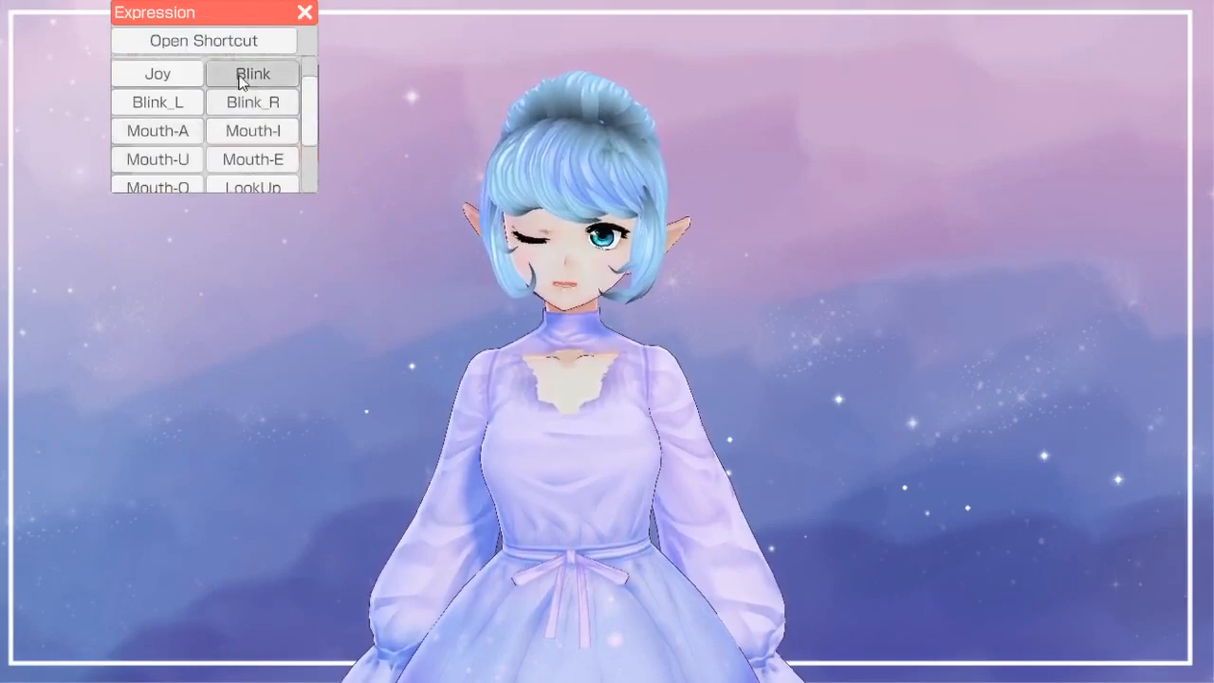
left_click(223, 43)
left_click_drag(348, 8, 1036, 41)
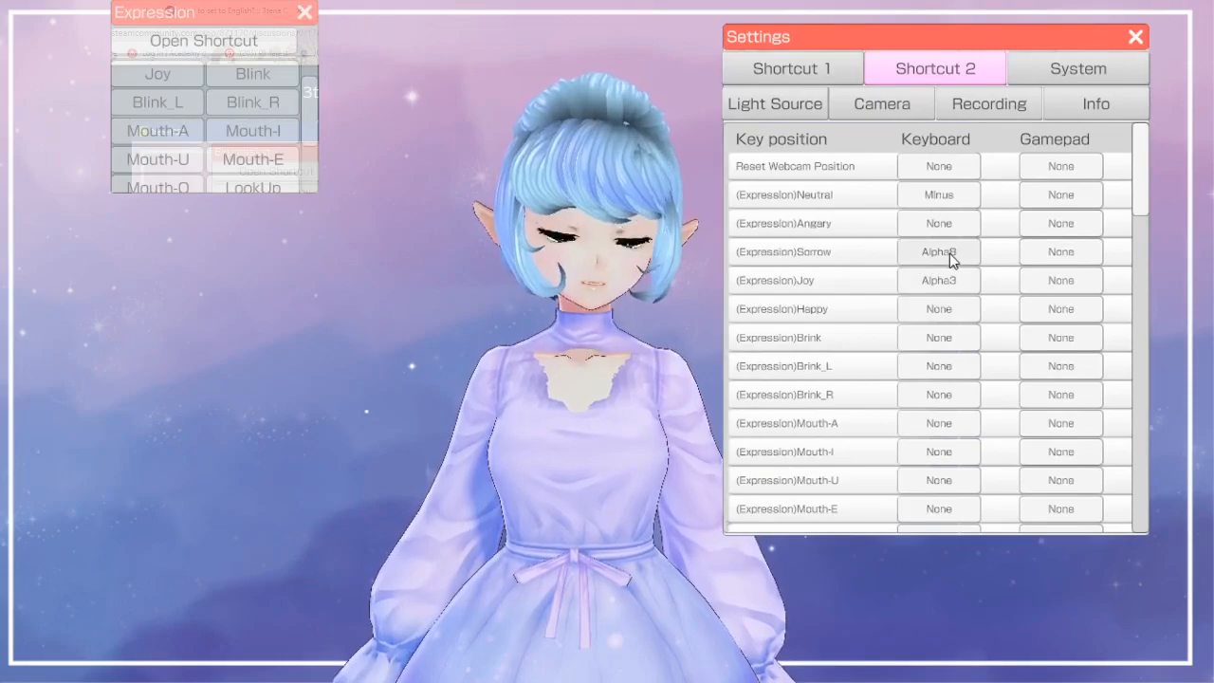
left_click(949, 254)
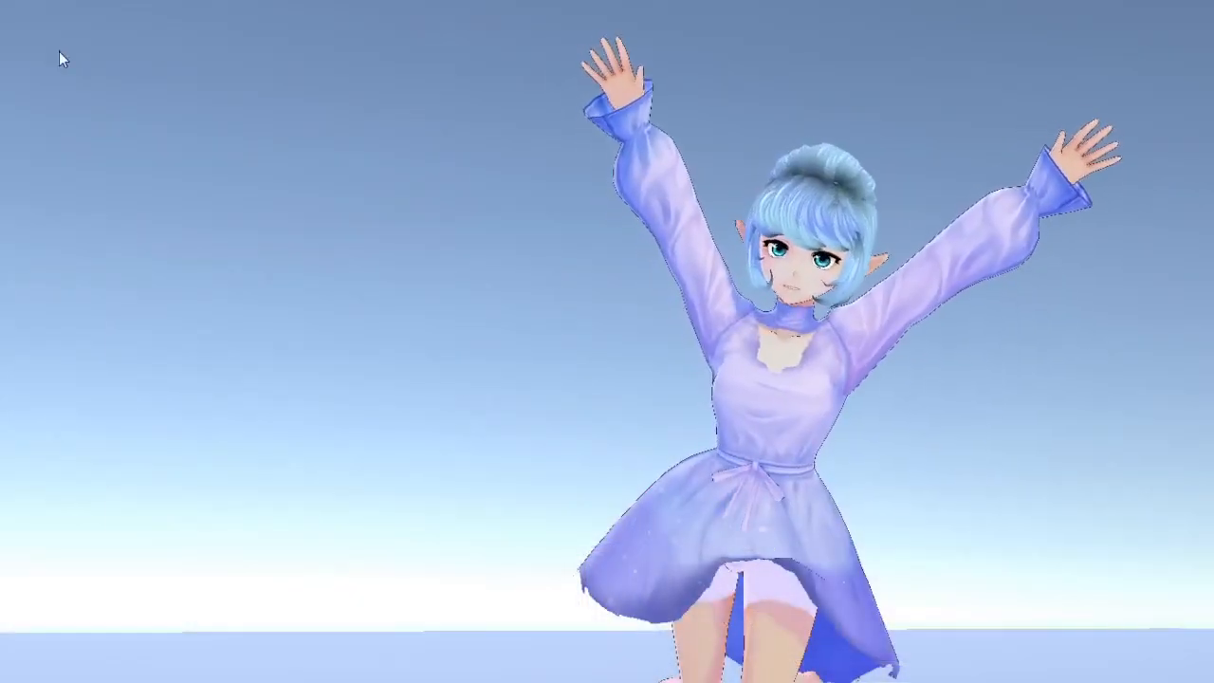
Open the avatar's motion list and try the Pray pose
mouse_move(52, 102)
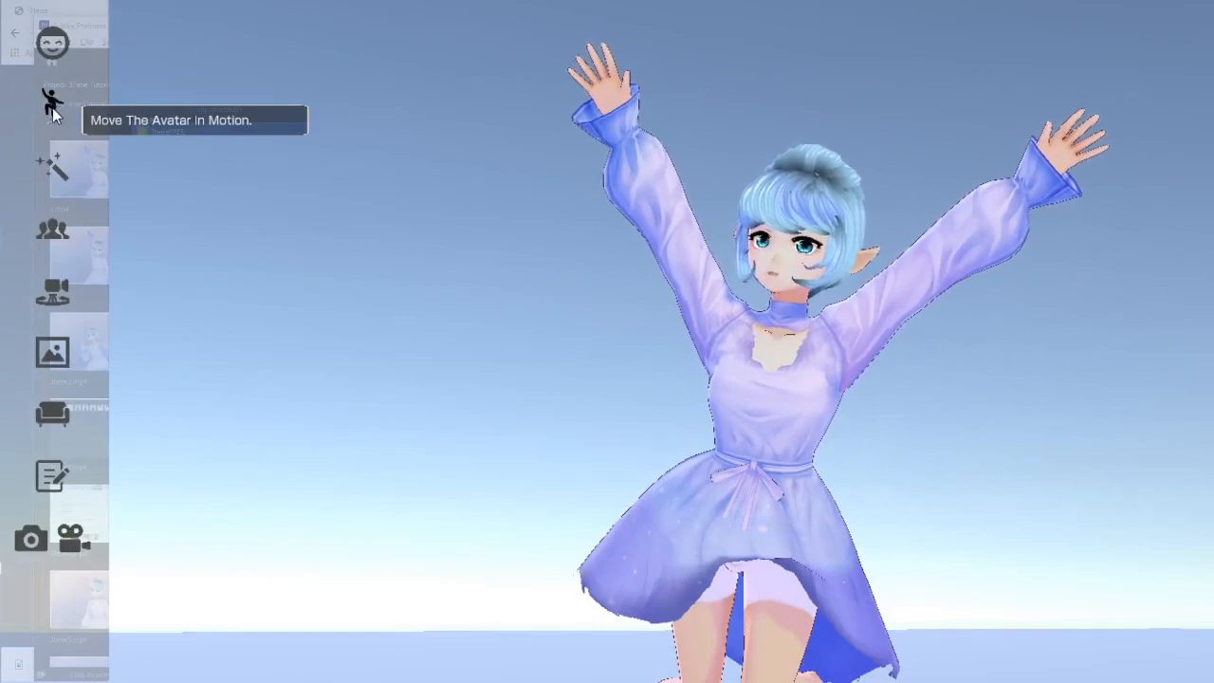
left_click(52, 104)
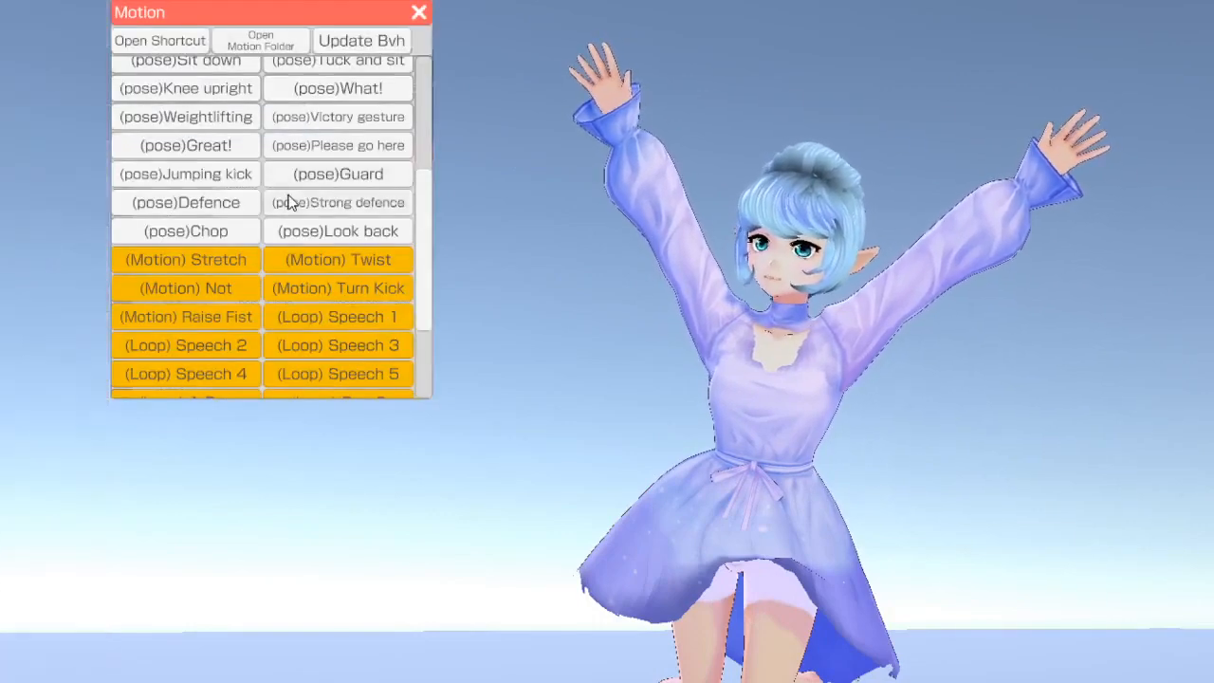
scroll(304, 236, "up", 10)
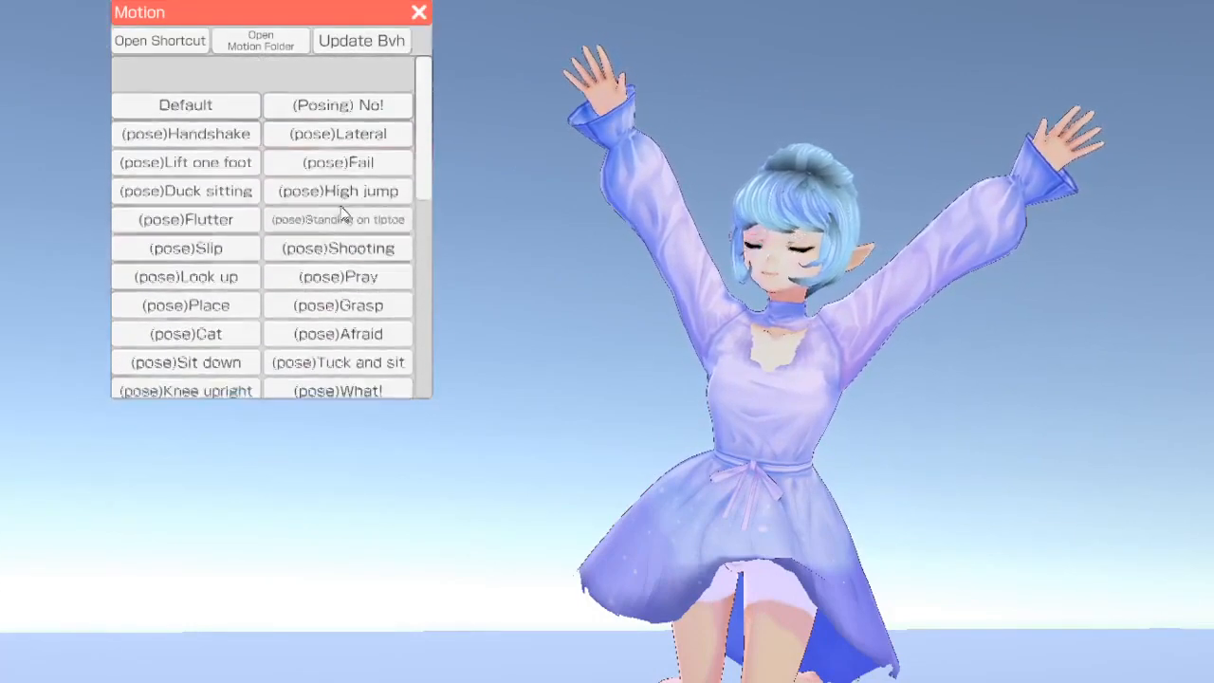
scroll(343, 213, "down", 1)
left_click(368, 241)
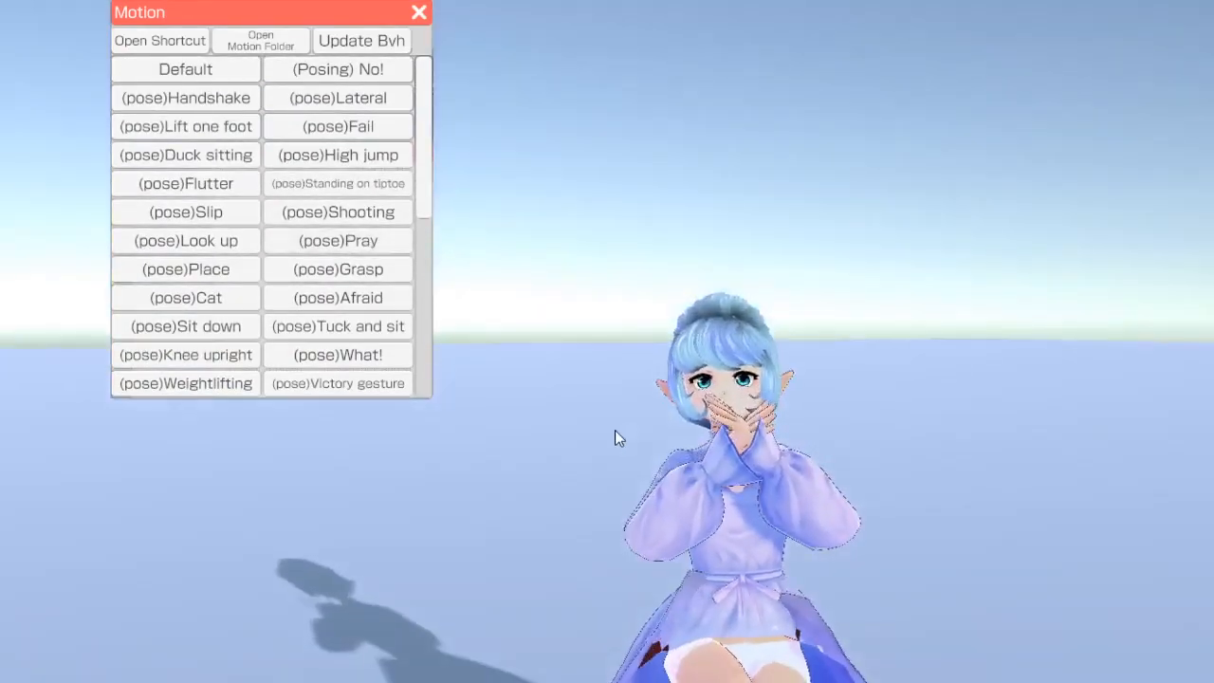
right_click_drag(614, 430, 718, 523)
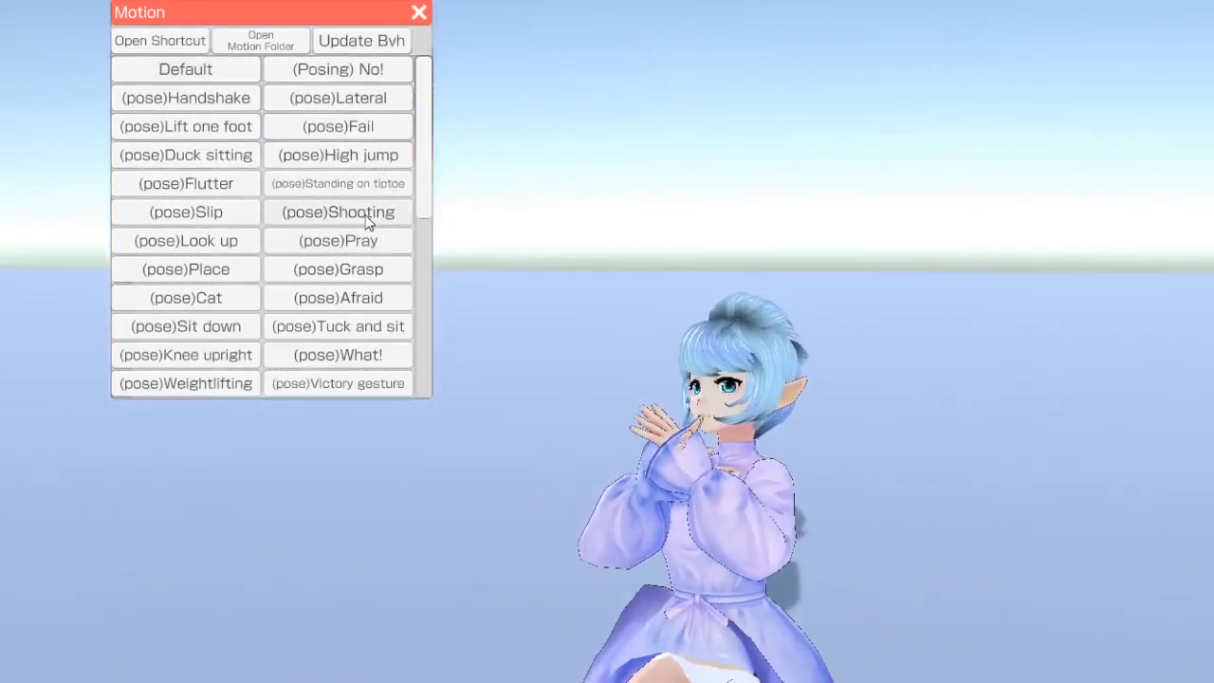
Try the Shooting and Place poses on the avatar, viewing them from different angles
left_click(367, 214)
right_click_drag(638, 304, 754, 313)
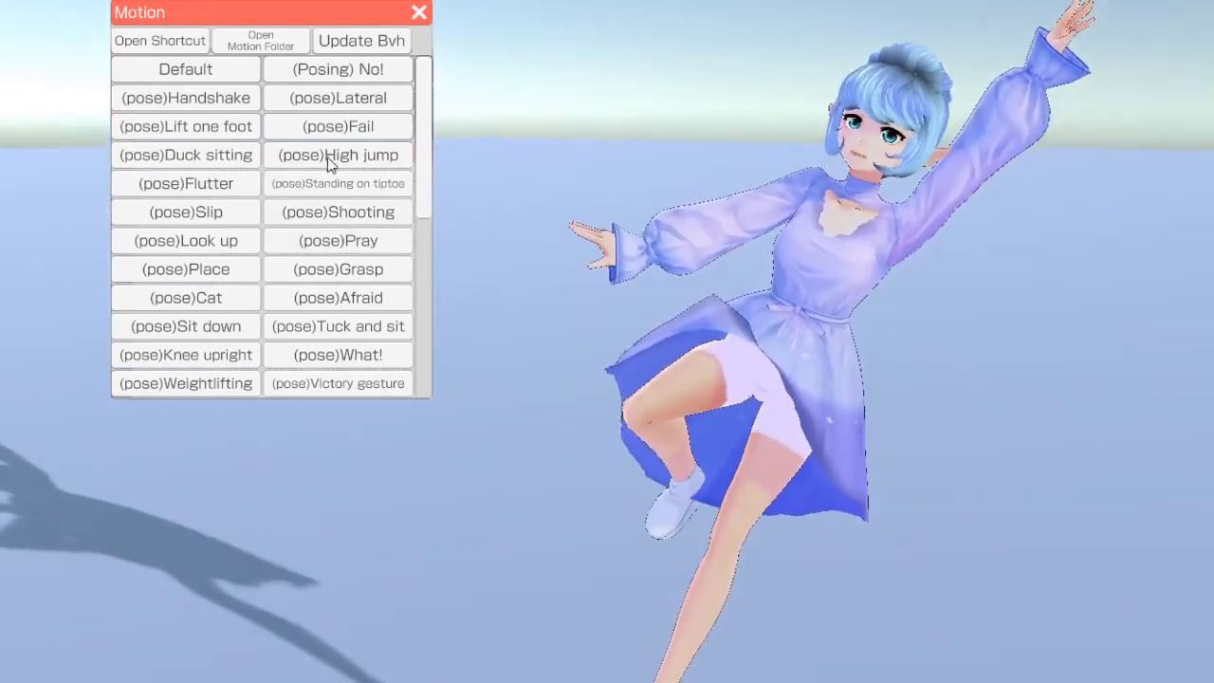
left_click(227, 269)
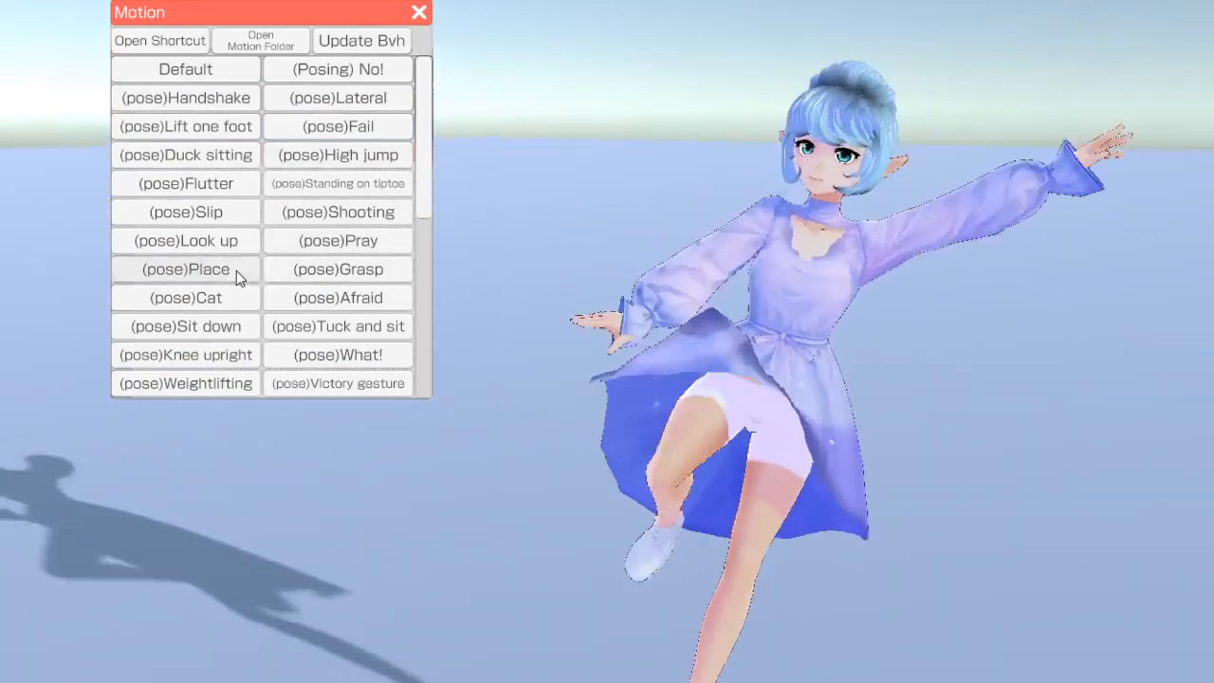
right_click_drag(712, 308, 622, 307)
scroll(402, 285, "down", 1)
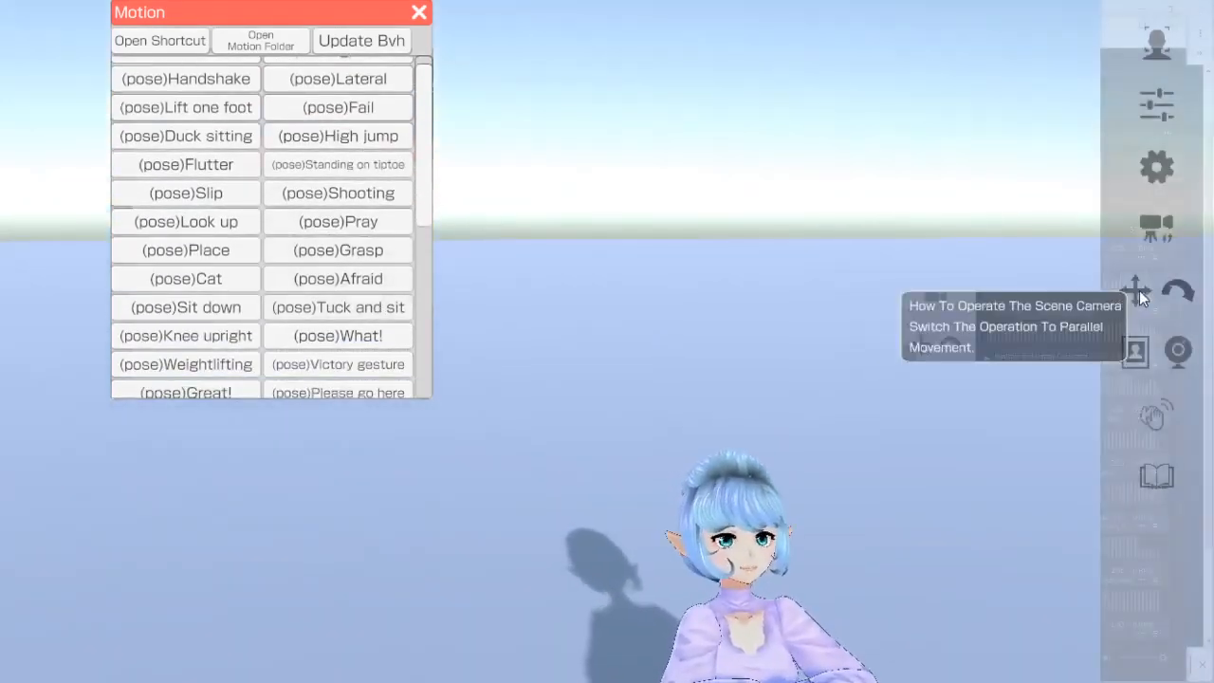
Switch the scene camera to parallel movement and frame the seated avatar closer to the middle of the scene
left_click(1139, 291)
right_click_drag(794, 322, 778, 258)
scroll(728, 307, "up", 2)
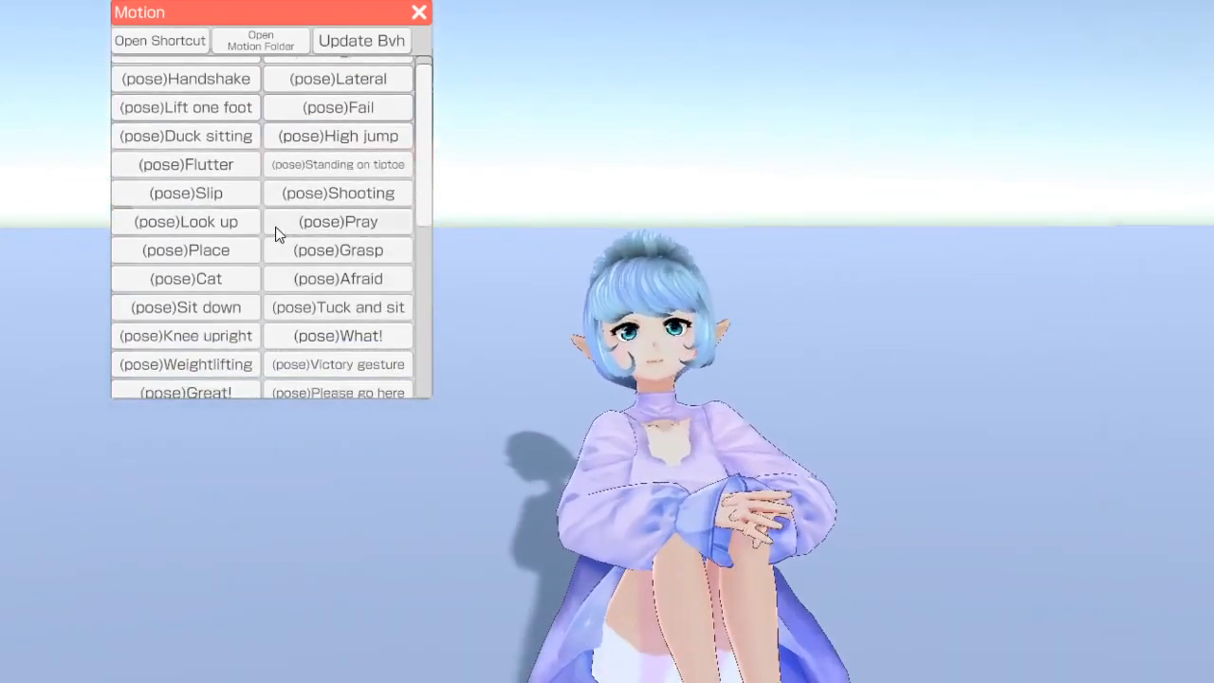
Play the Speech 5 loop motion and reframe the camera to show the avatar standing
scroll(293, 228, "down", 12)
left_click(374, 253)
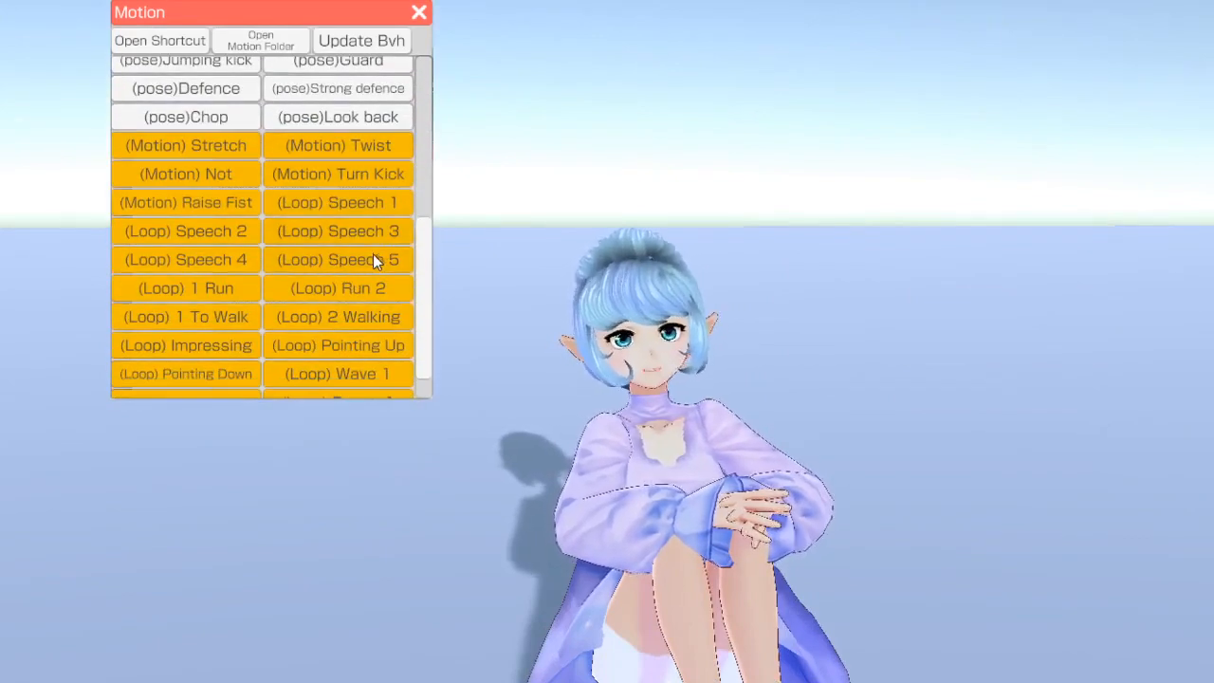
right_click_drag(617, 225, 632, 308)
scroll(630, 301, "up", 4)
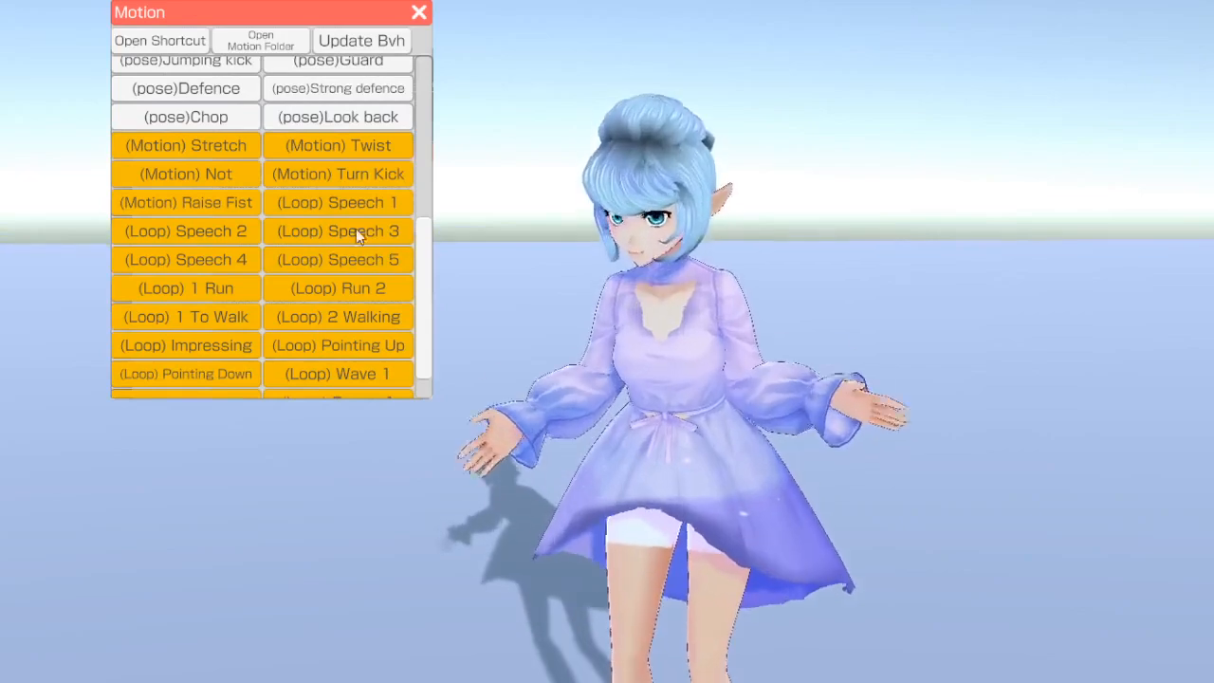
scroll(572, 244, "up", 2)
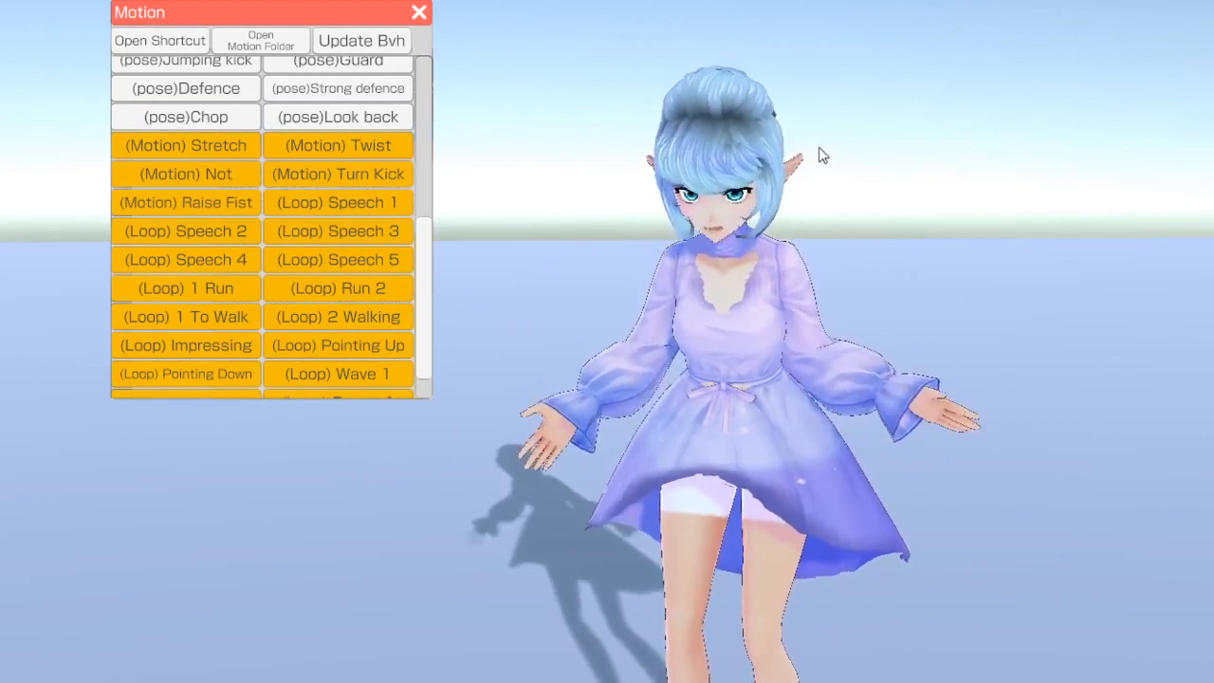
scroll(322, 180, "up", 1)
Open the motion shortcut assignments and assign the L key to the Flutter pose
scroll(320, 175, "up", 7)
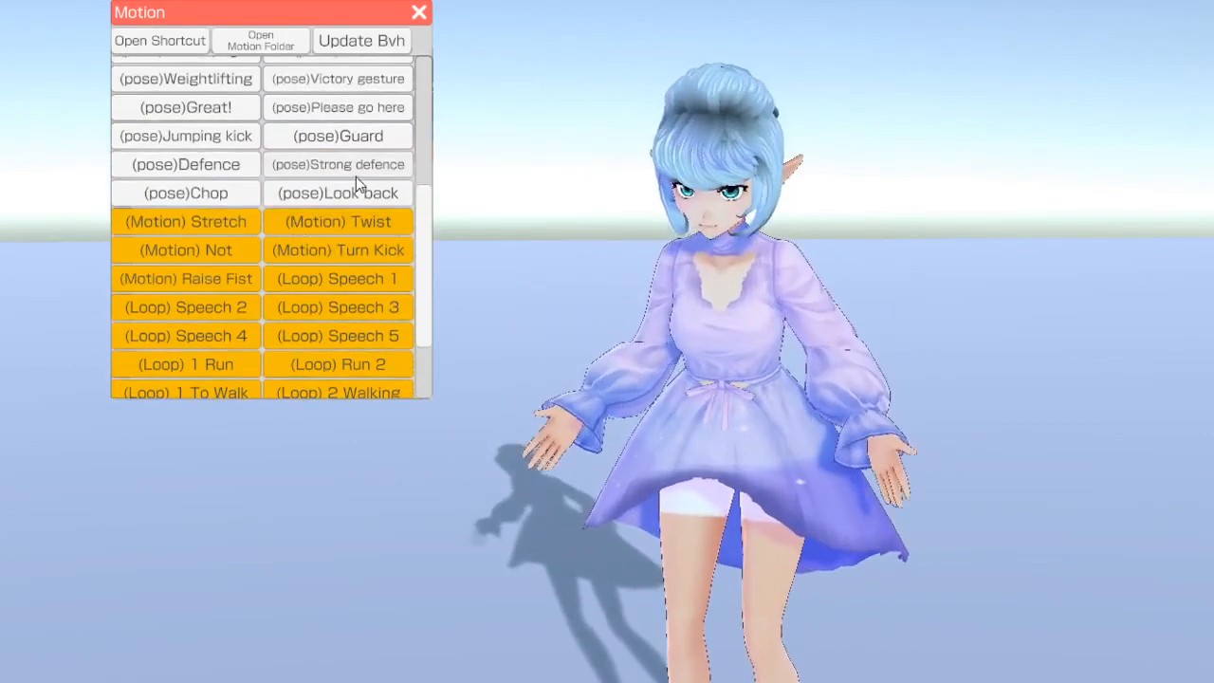
left_click(170, 40)
left_click_drag(334, 26, 989, 81)
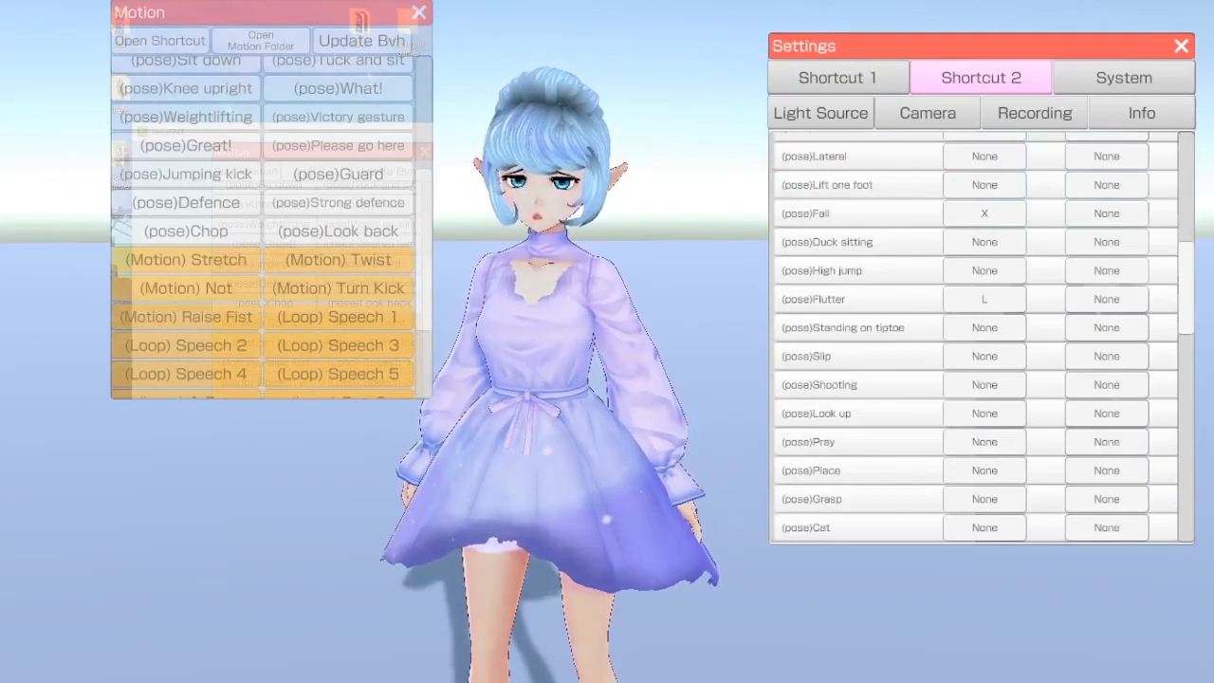
left_click(1000, 298)
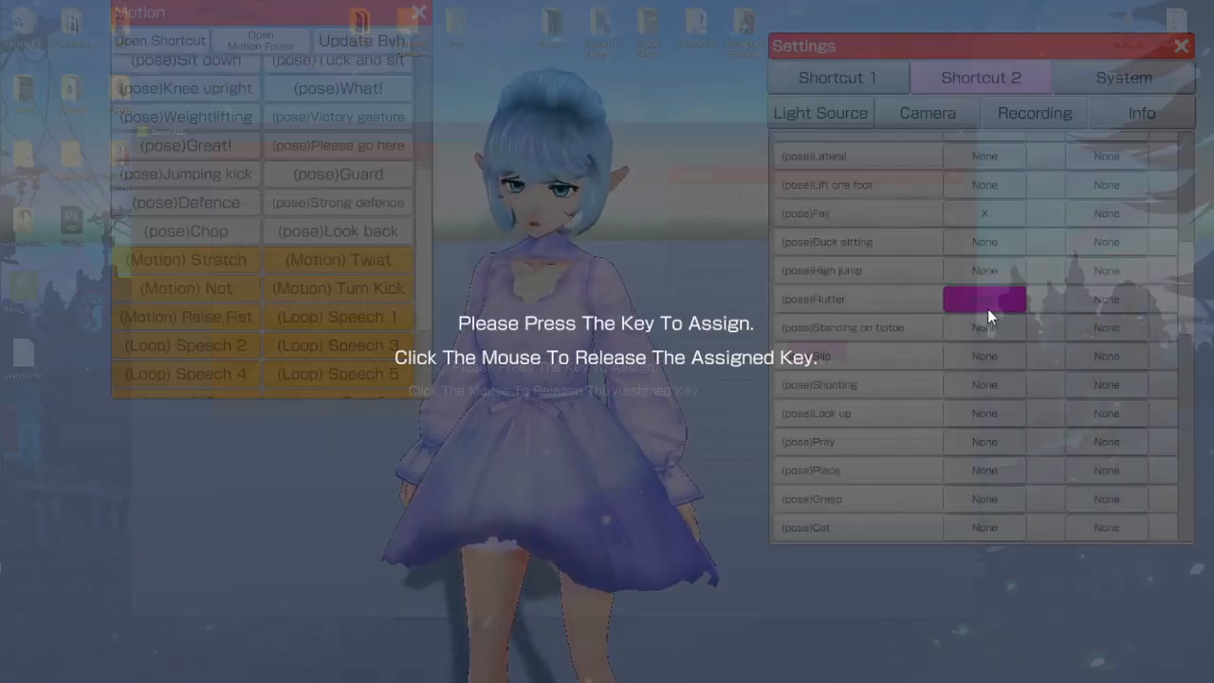
key("l")
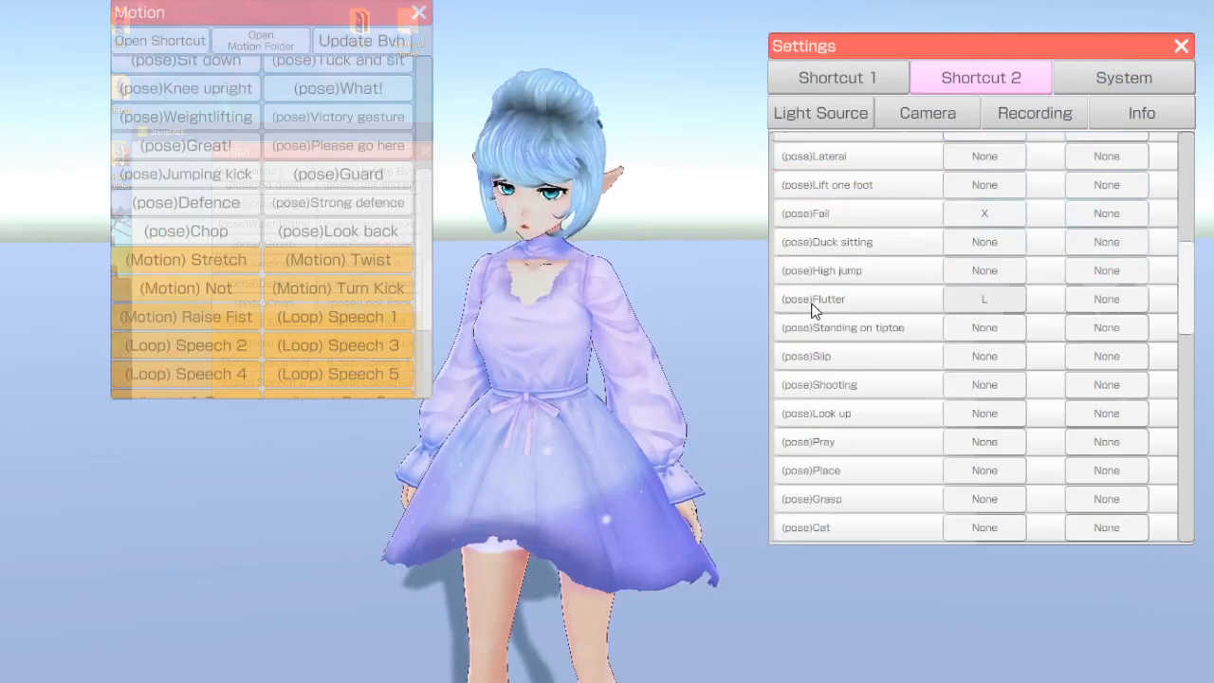
Test the Flutter pose shortcut by switching the pose on and off twice
key("l")
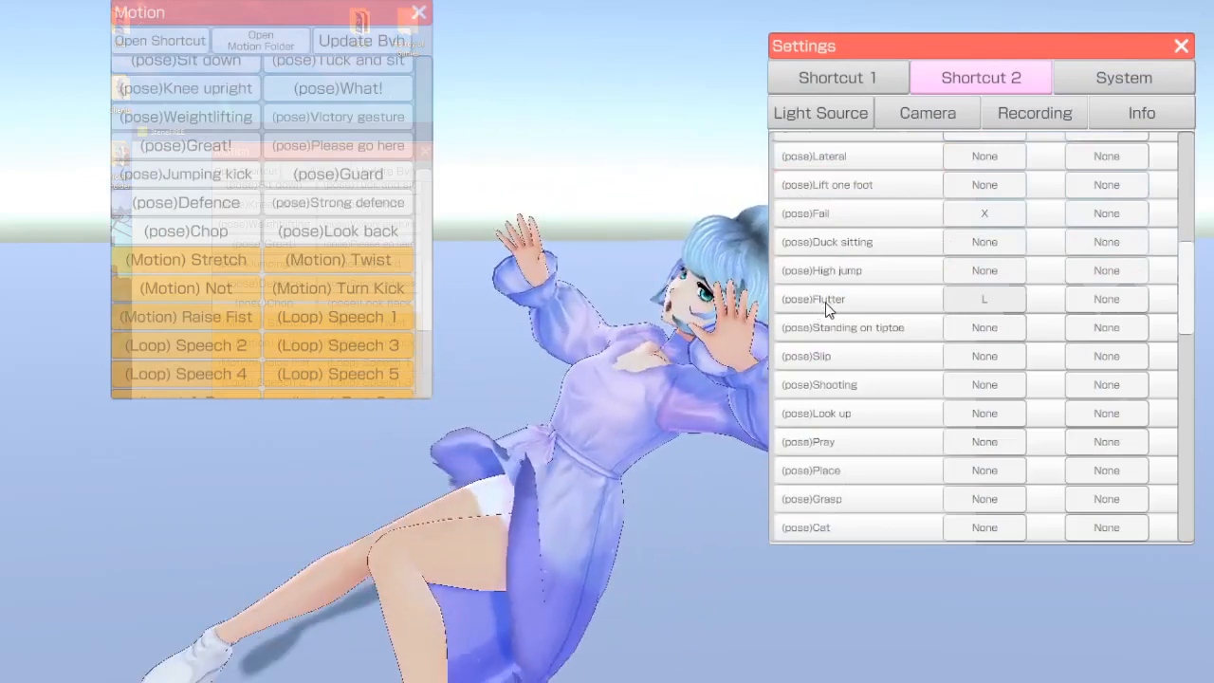
key("l")
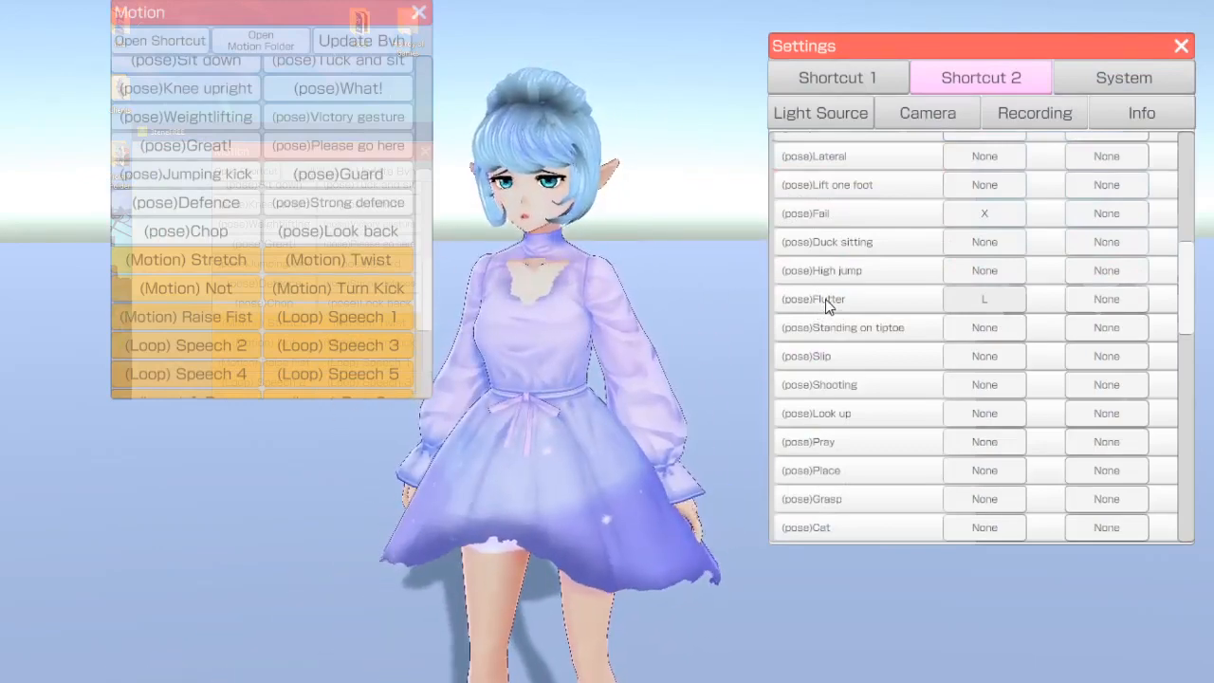
key("l")
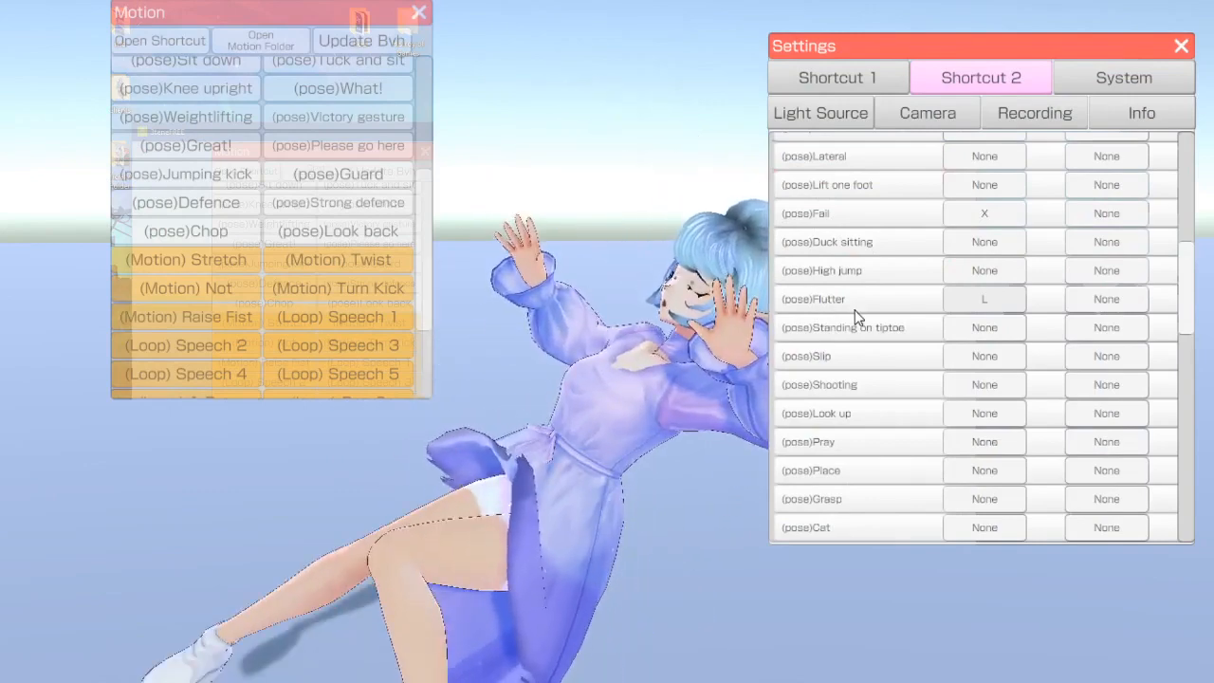
key("l")
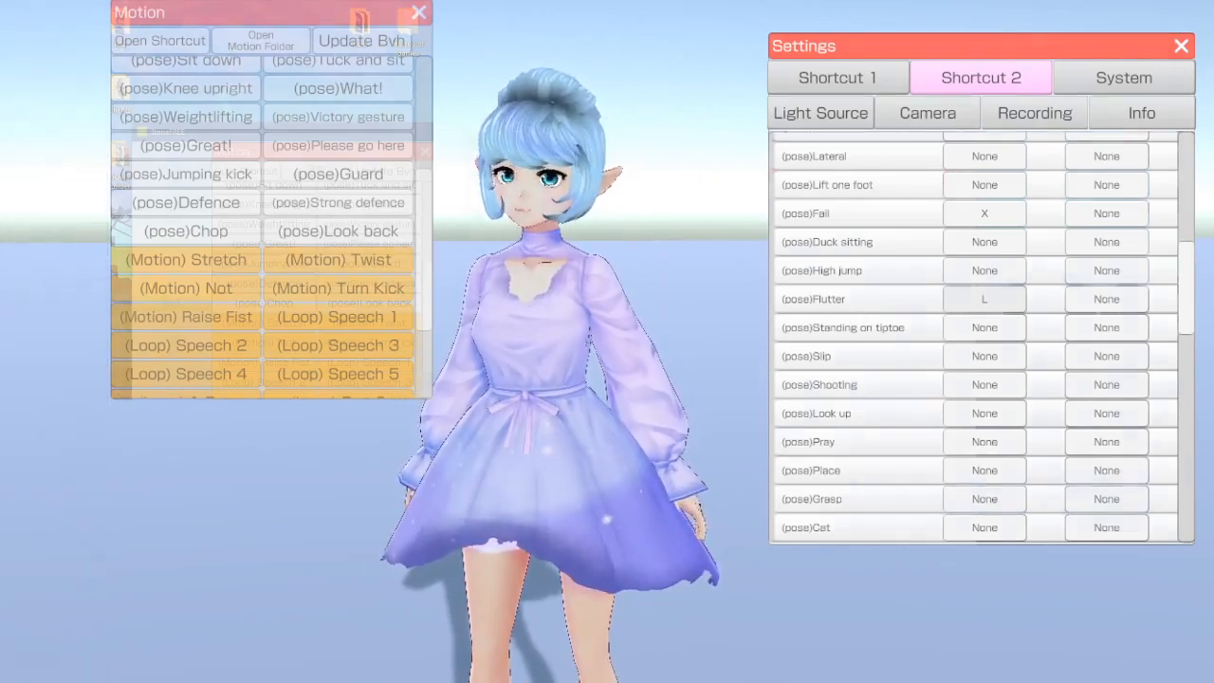
Open the effect list and preview several effects, including Hit 3, Hit 4, Explosion, Ball lightning and Smile
mouse_move(27, 139)
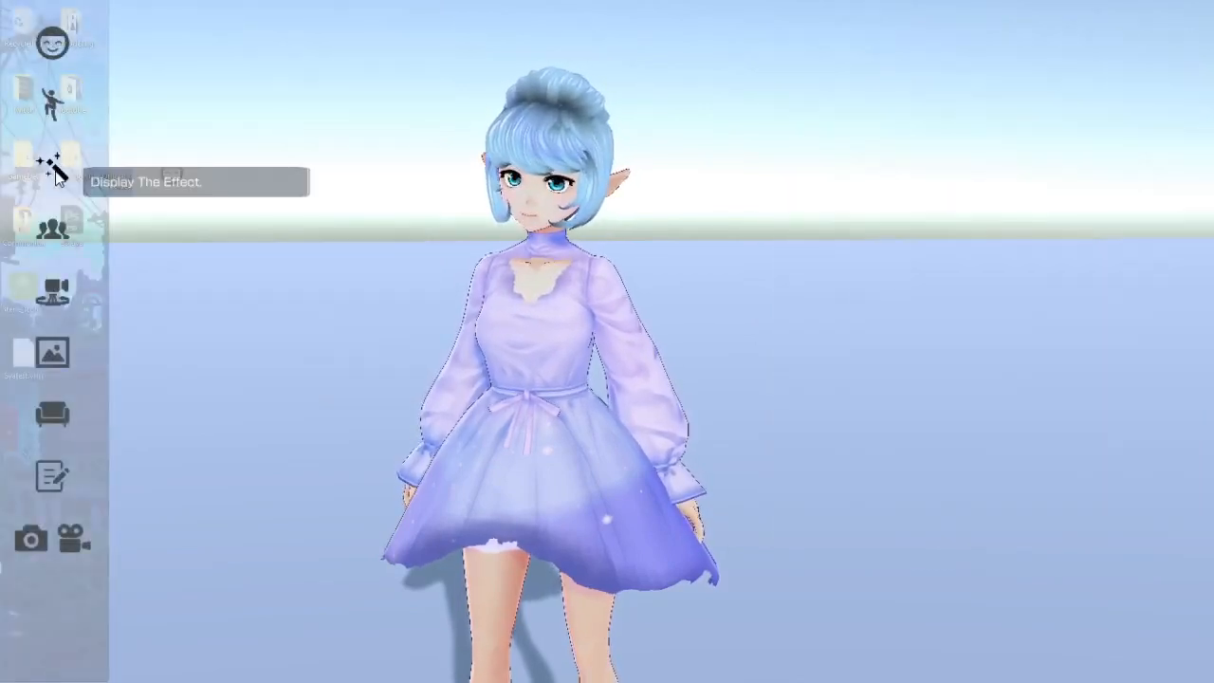
left_click(54, 174)
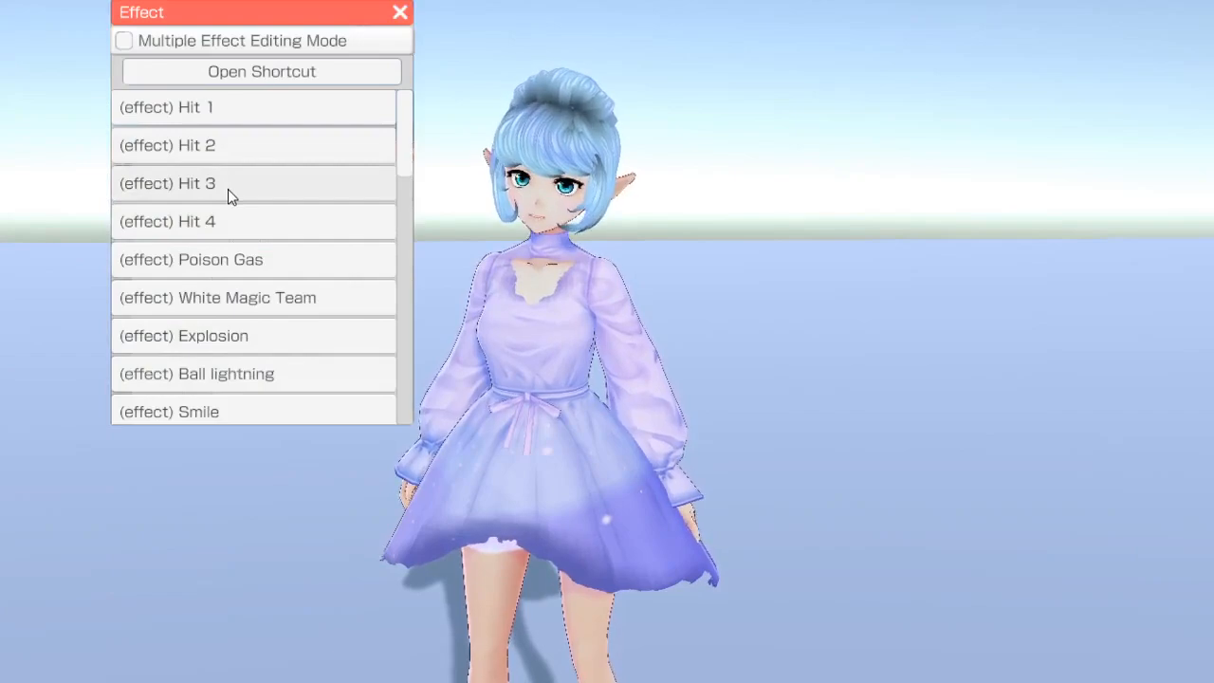
left_click(244, 194)
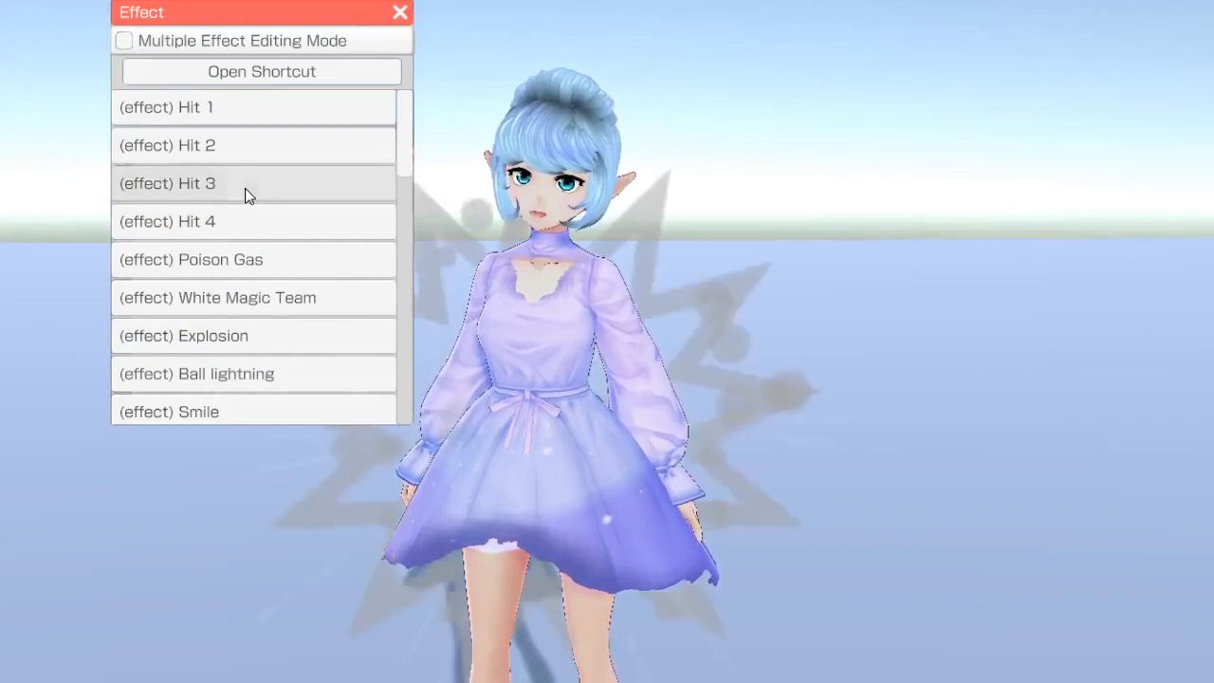
left_click(257, 226)
left_click(282, 275)
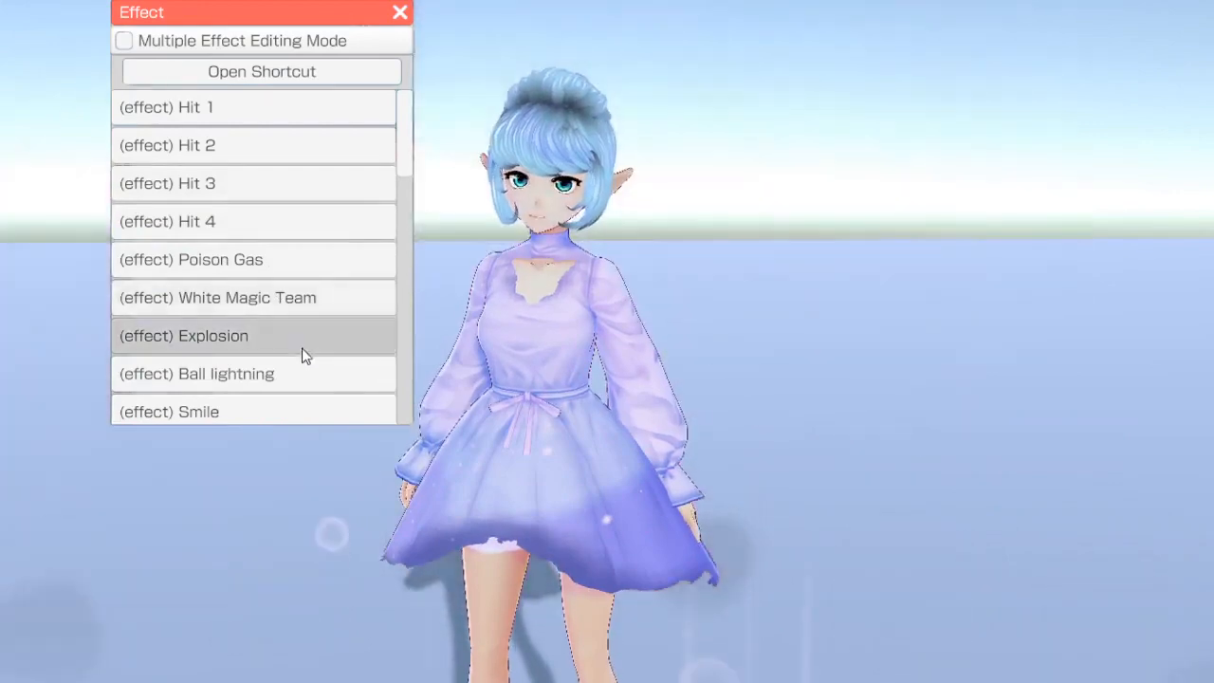
left_click(302, 348)
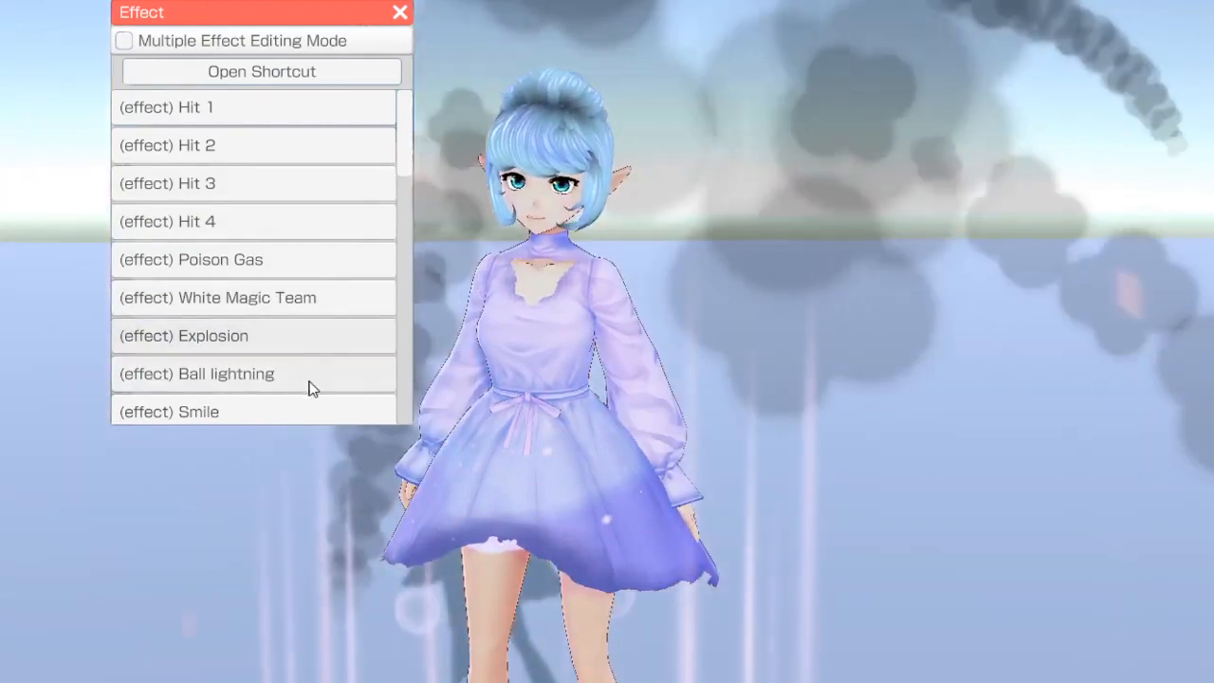
left_click(311, 382)
left_click(318, 408)
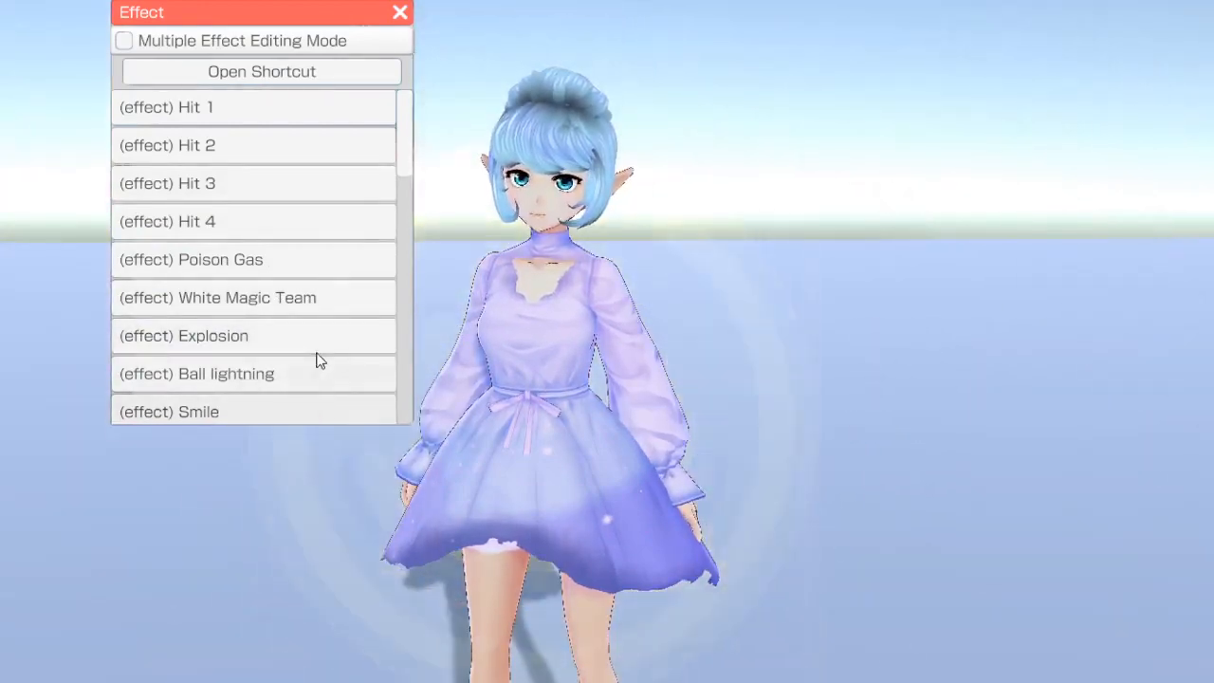
scroll(318, 358, "down", 1)
scroll(309, 284, "up", 1)
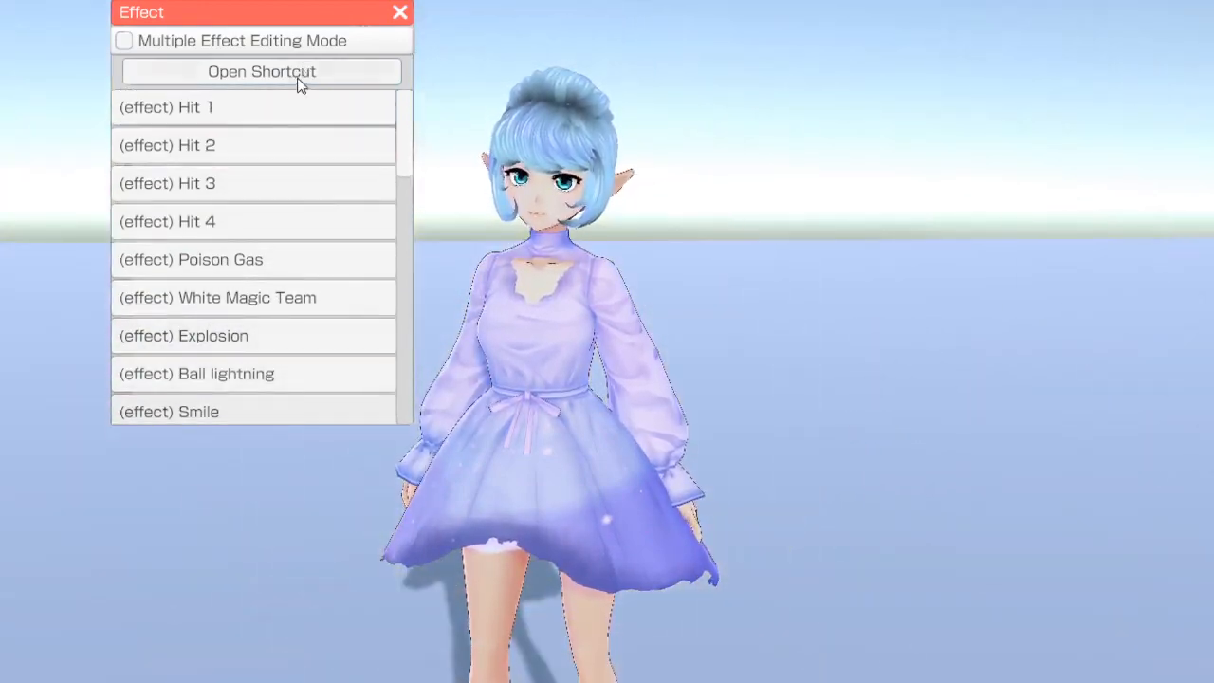
Look over the effect shortcut assignments and trigger the avatar shortcut assigned to 1
left_click(298, 75)
left_click_drag(410, 25, 973, 74)
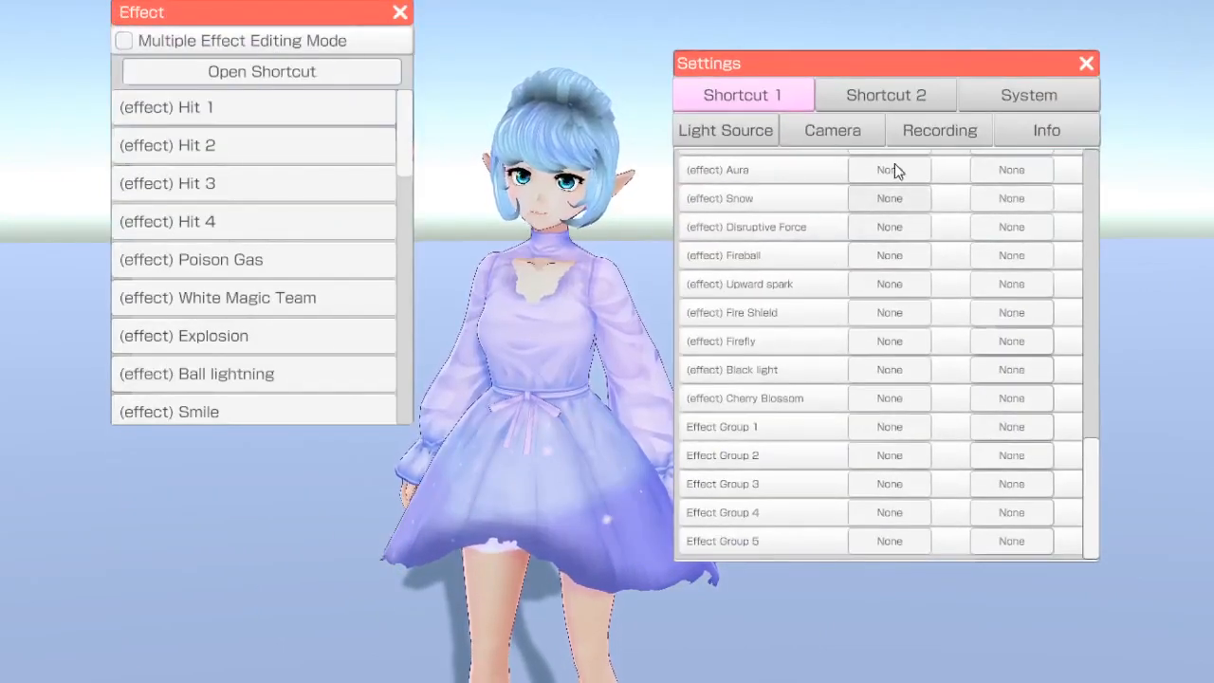
mouse_move(24, 352)
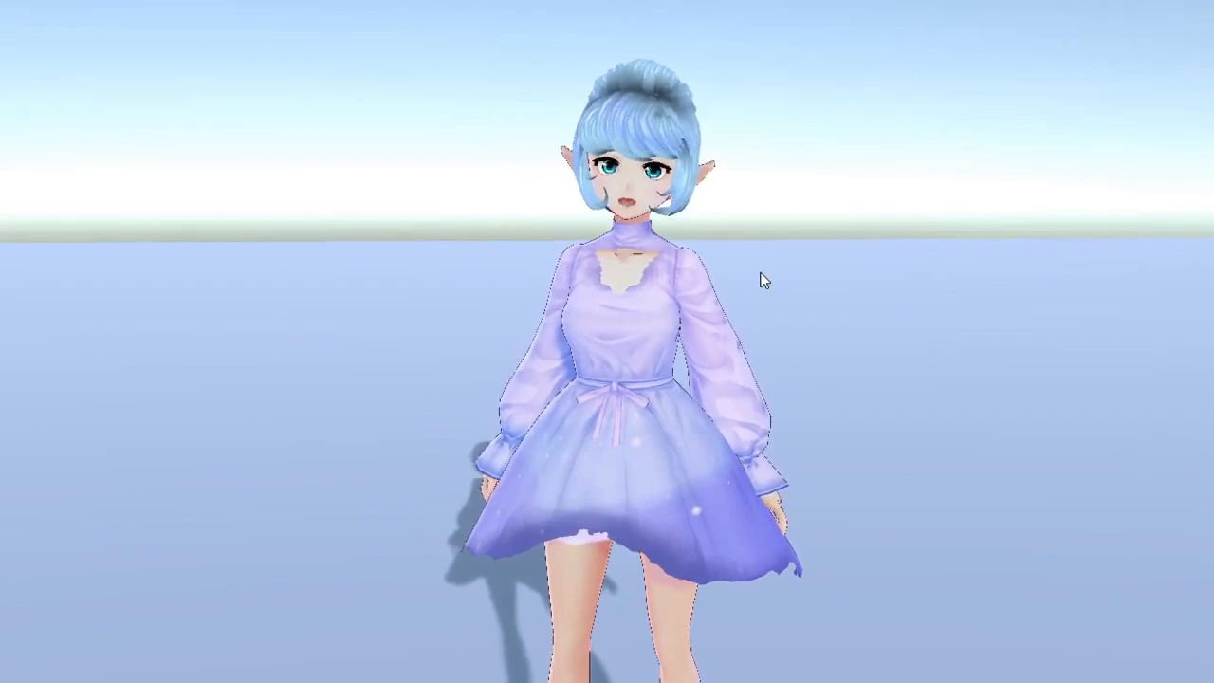
key("1")
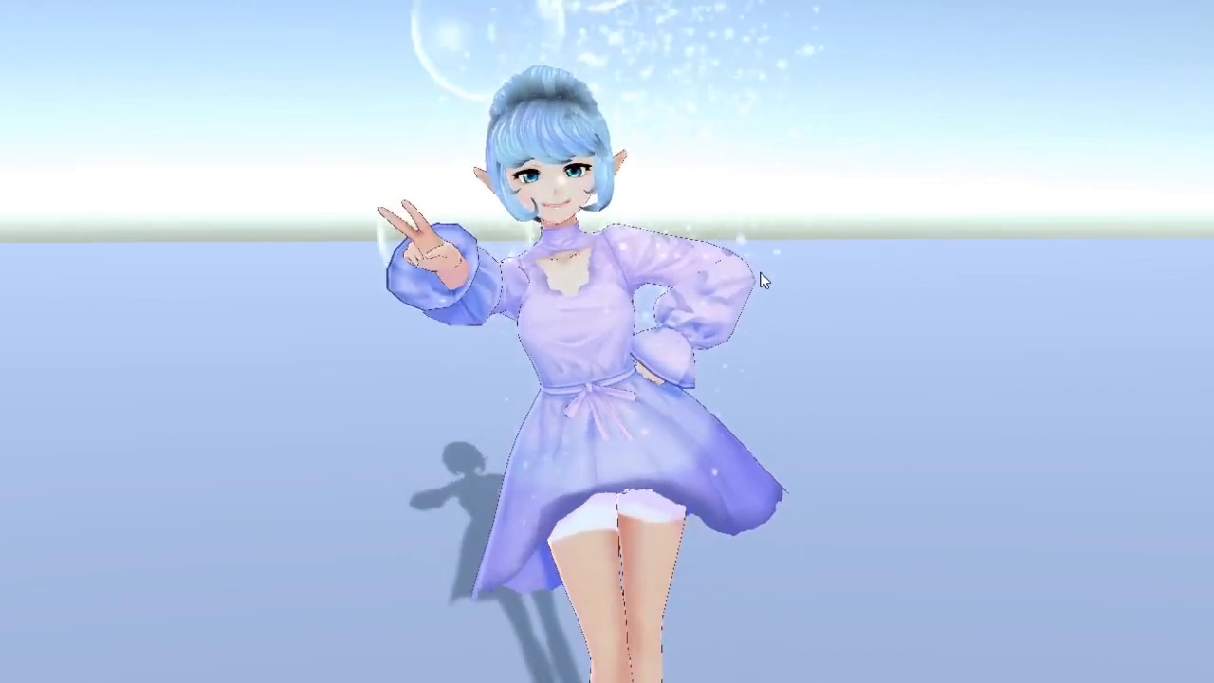
Open the stage background settings, switch the background to Custom color and make it transparent for screenshots
mouse_move(62, 182)
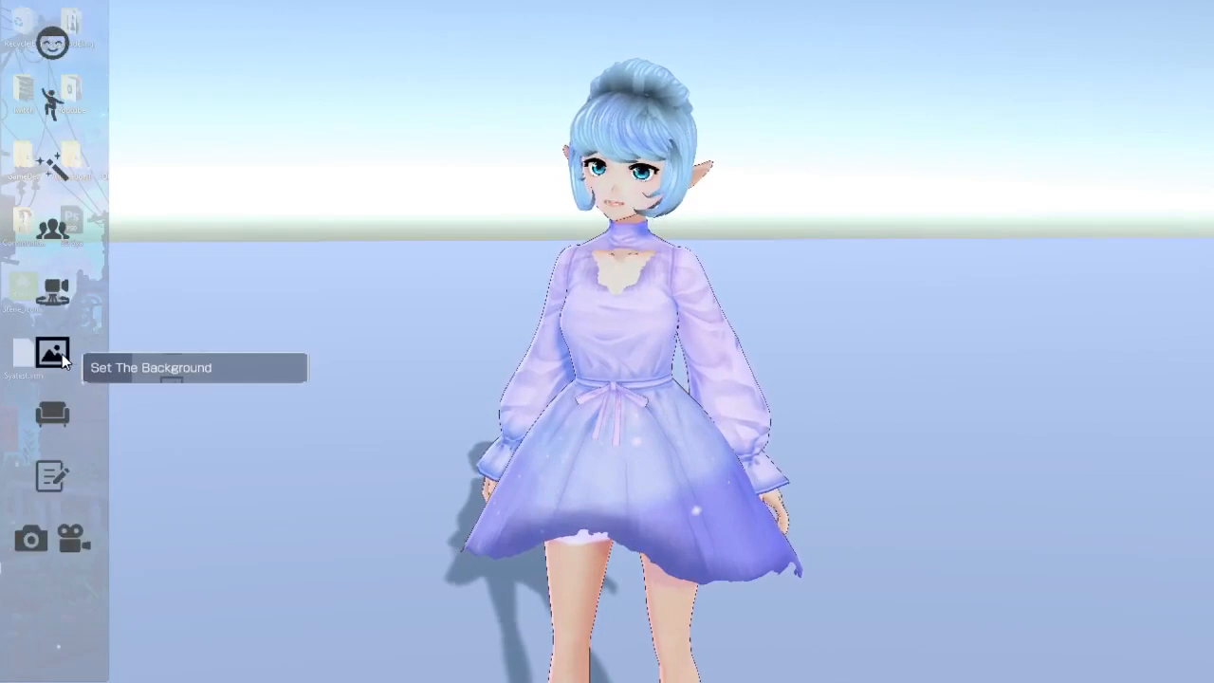
left_click(59, 354)
left_click(273, 45)
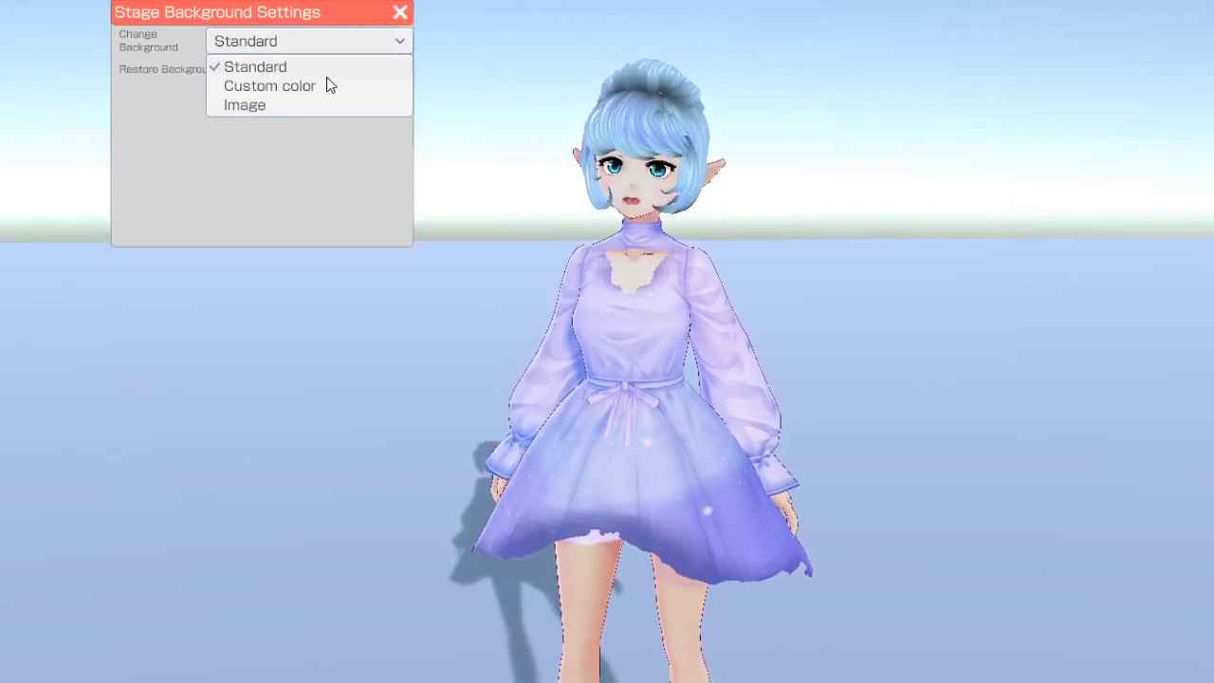
left_click(270, 87)
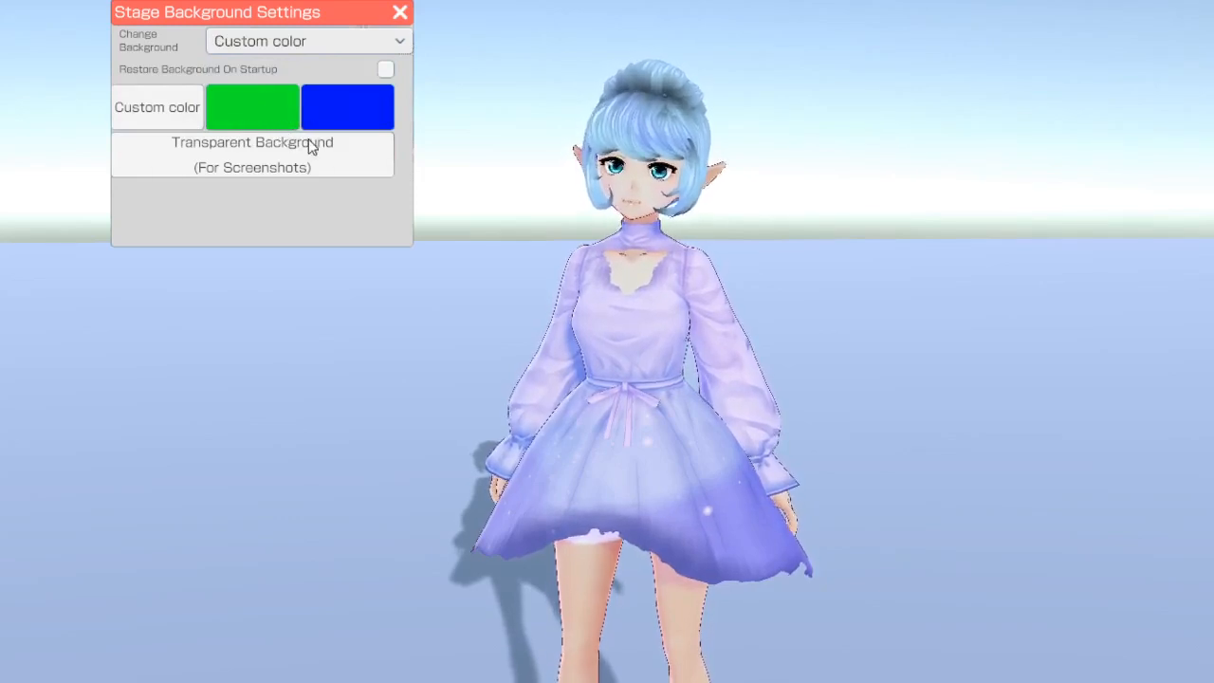
left_click(262, 162)
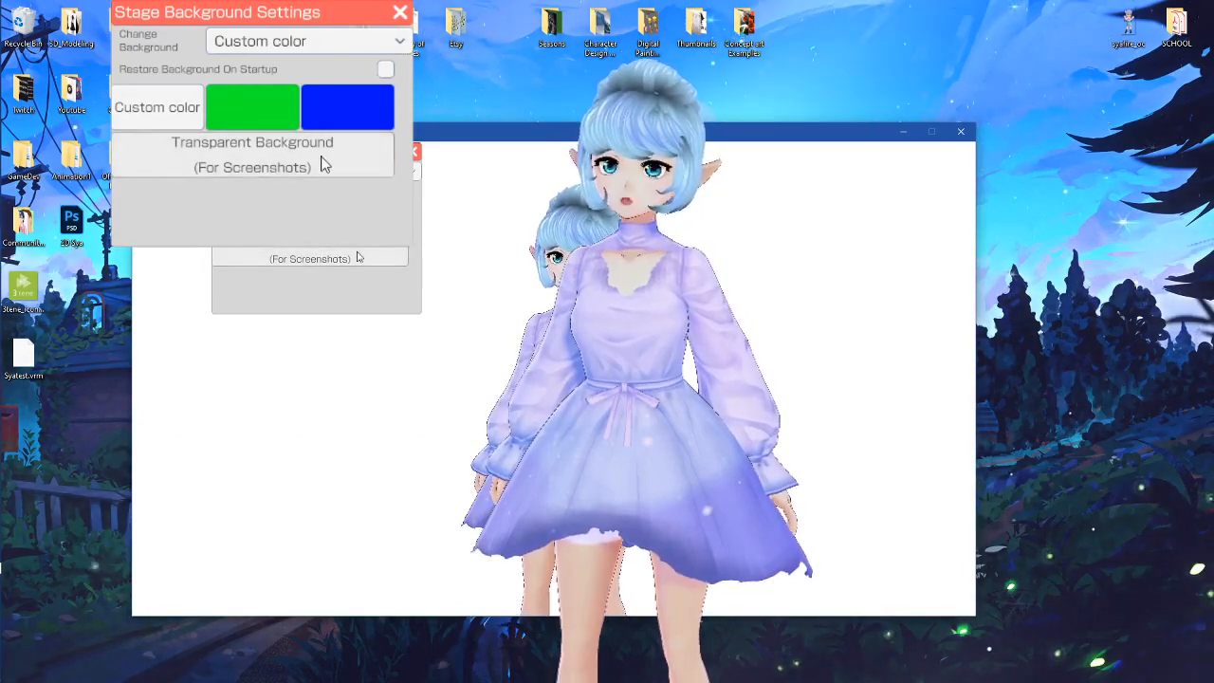
Change the background type to Image, preview the purple starry sky images and apply the night city street image with the DONUTS sign
left_click(310, 42)
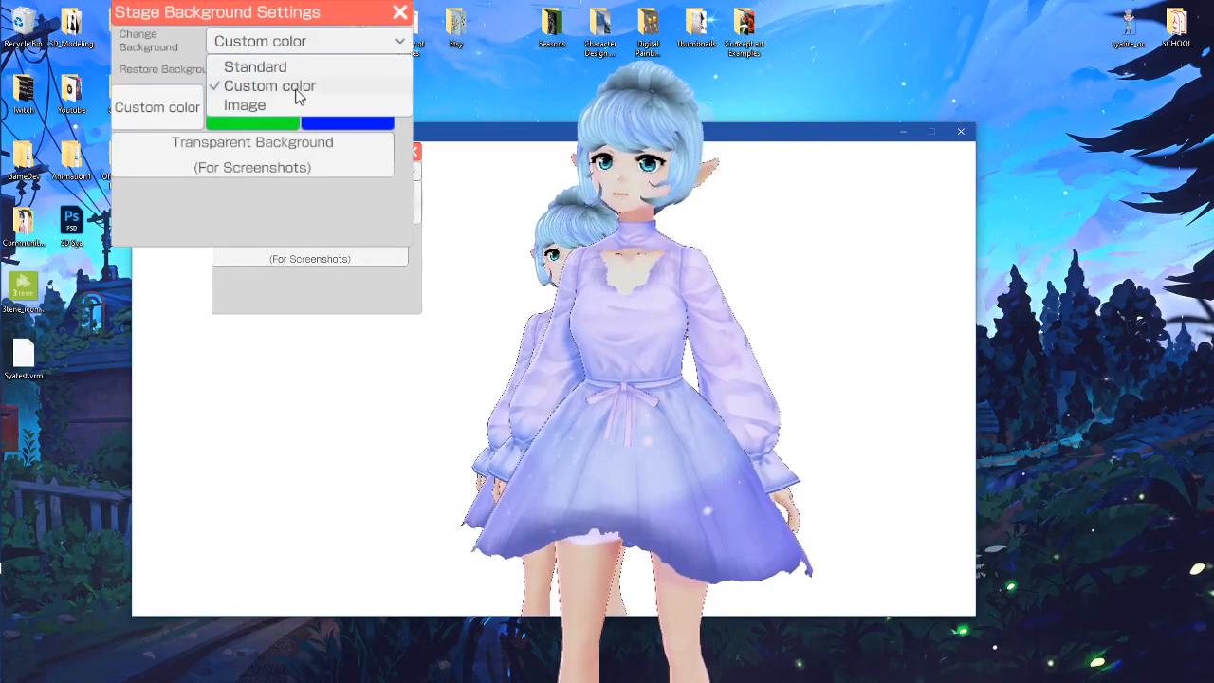
left_click(245, 105)
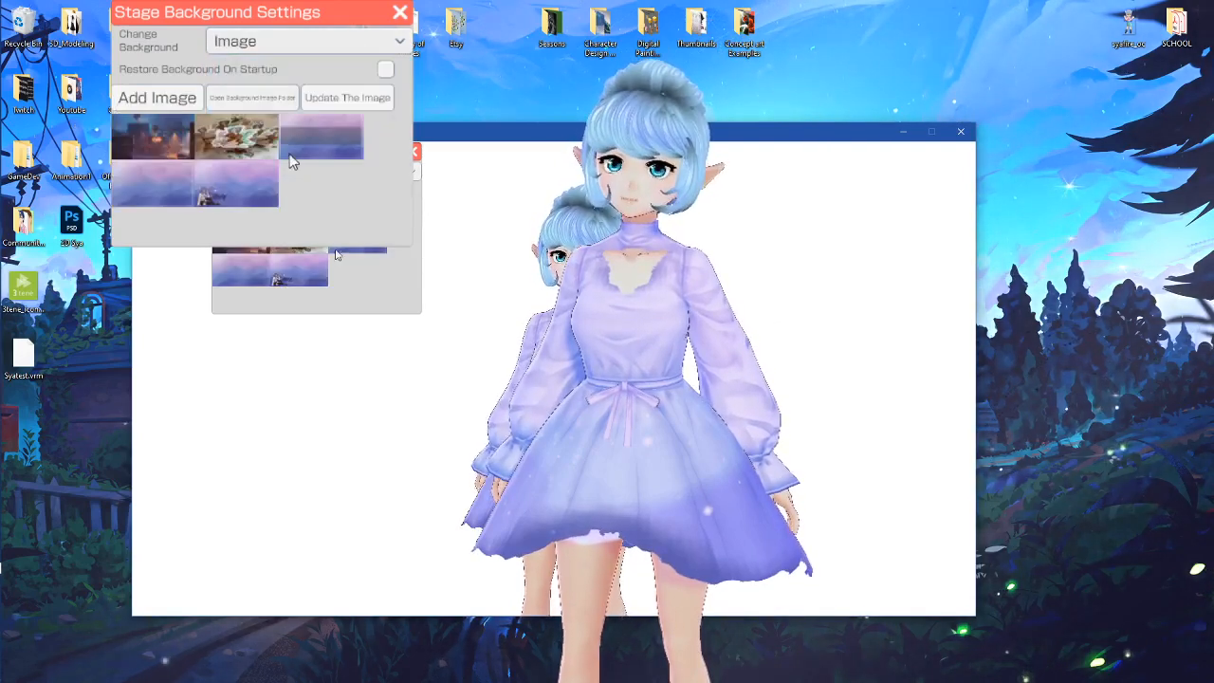
left_click(199, 99)
left_click(821, 534)
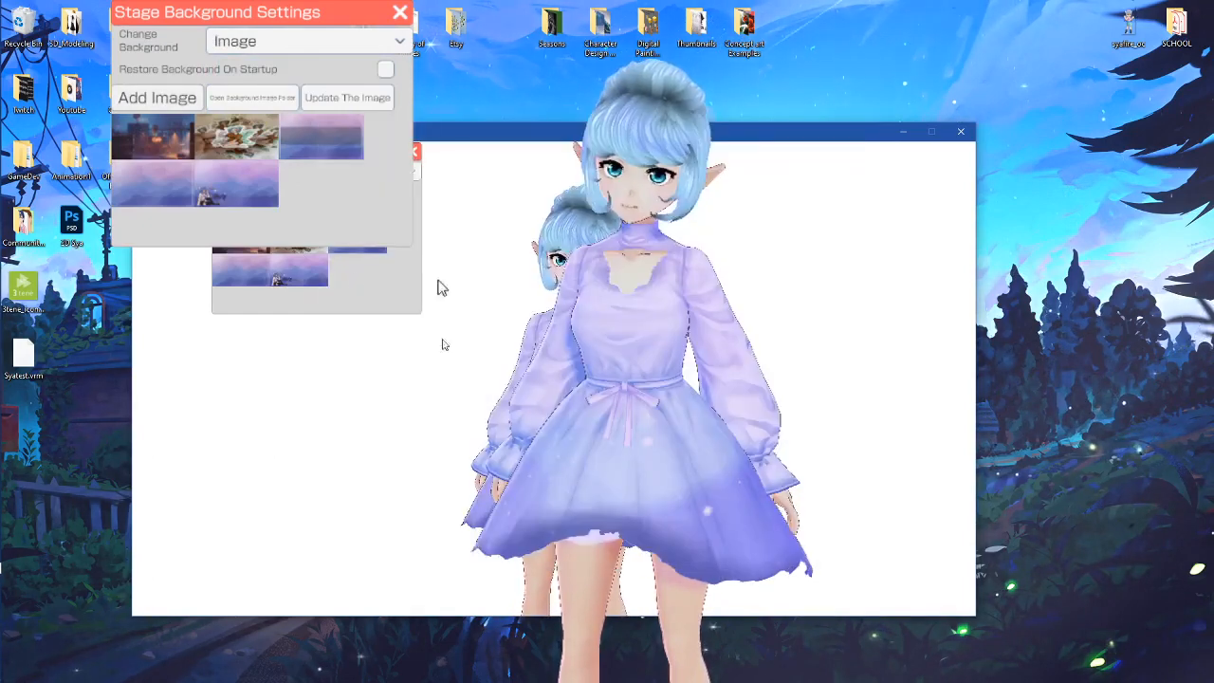
left_click(139, 189)
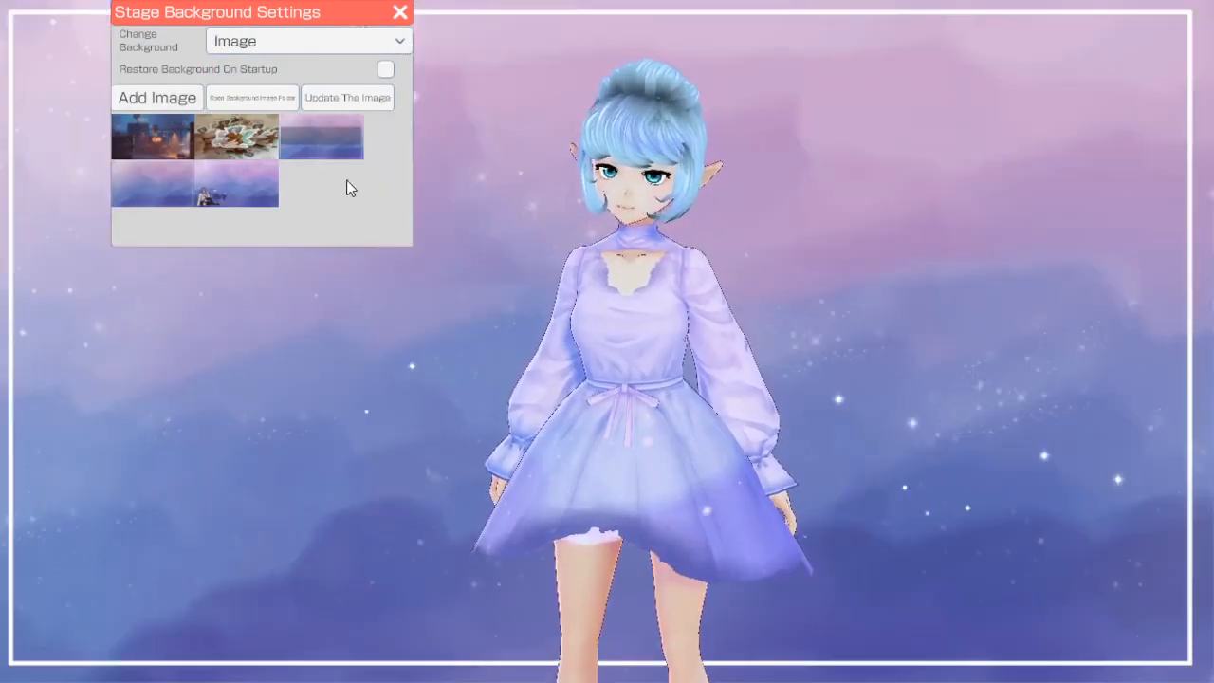
left_click(241, 196)
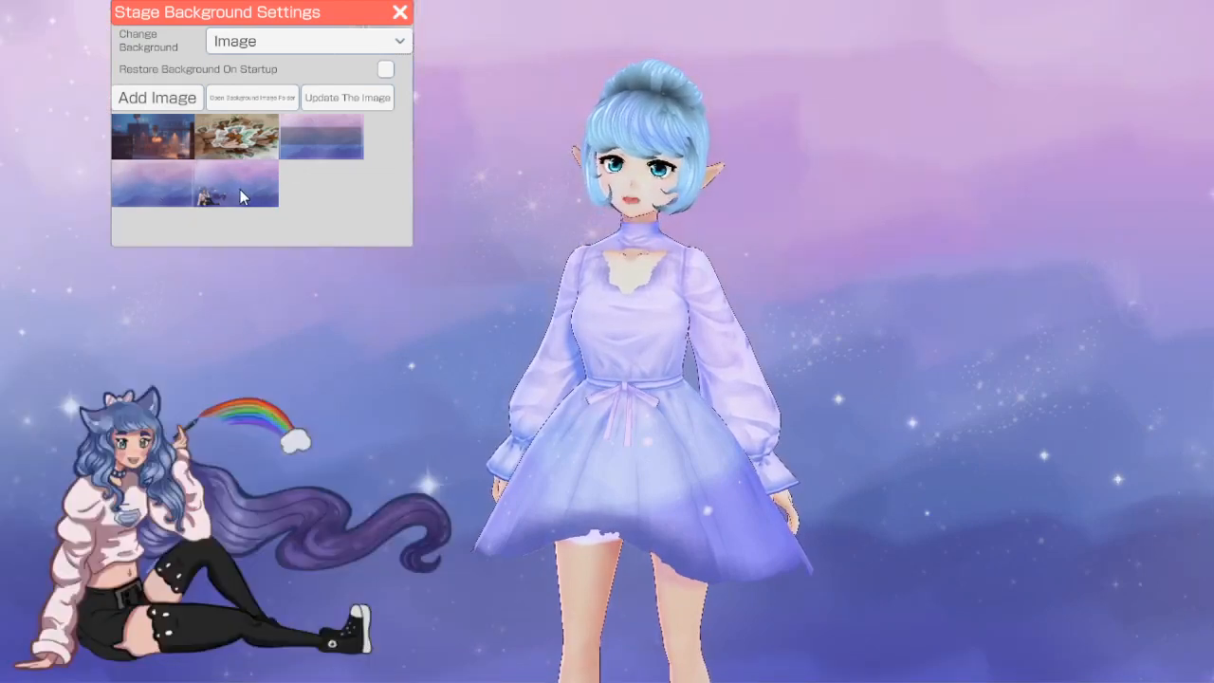
left_click(156, 193)
left_click(168, 131)
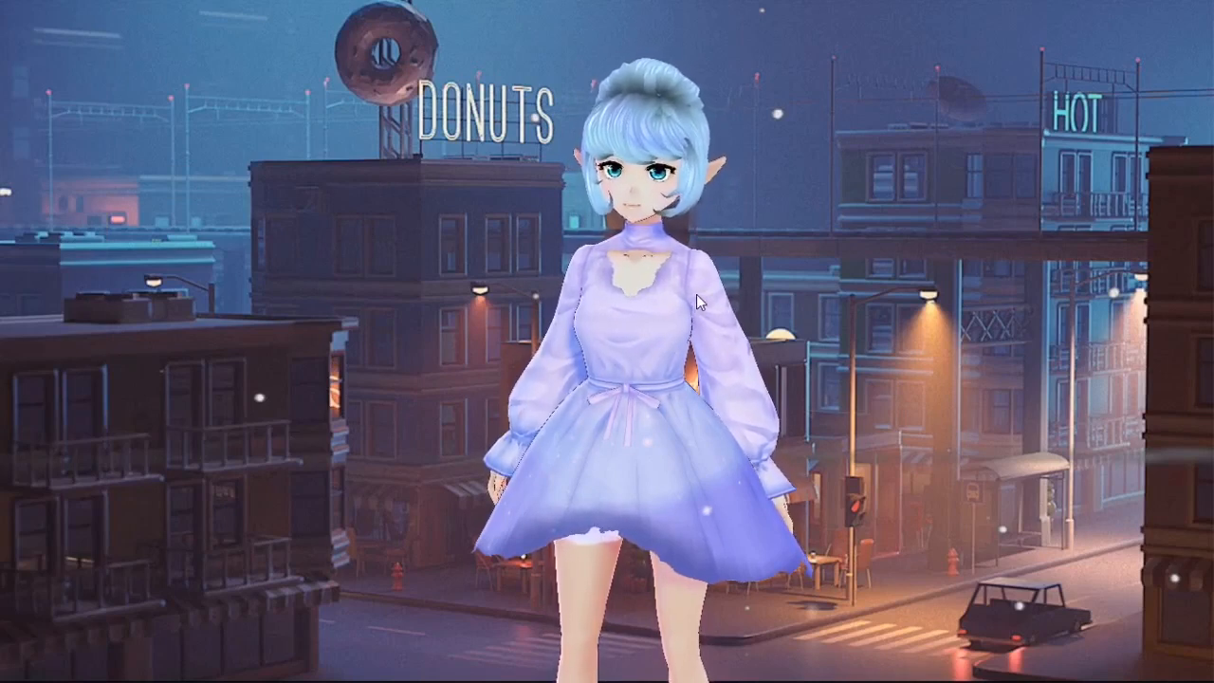
Take a screenshot of the avatar in front of the night city background
mouse_move(65, 179)
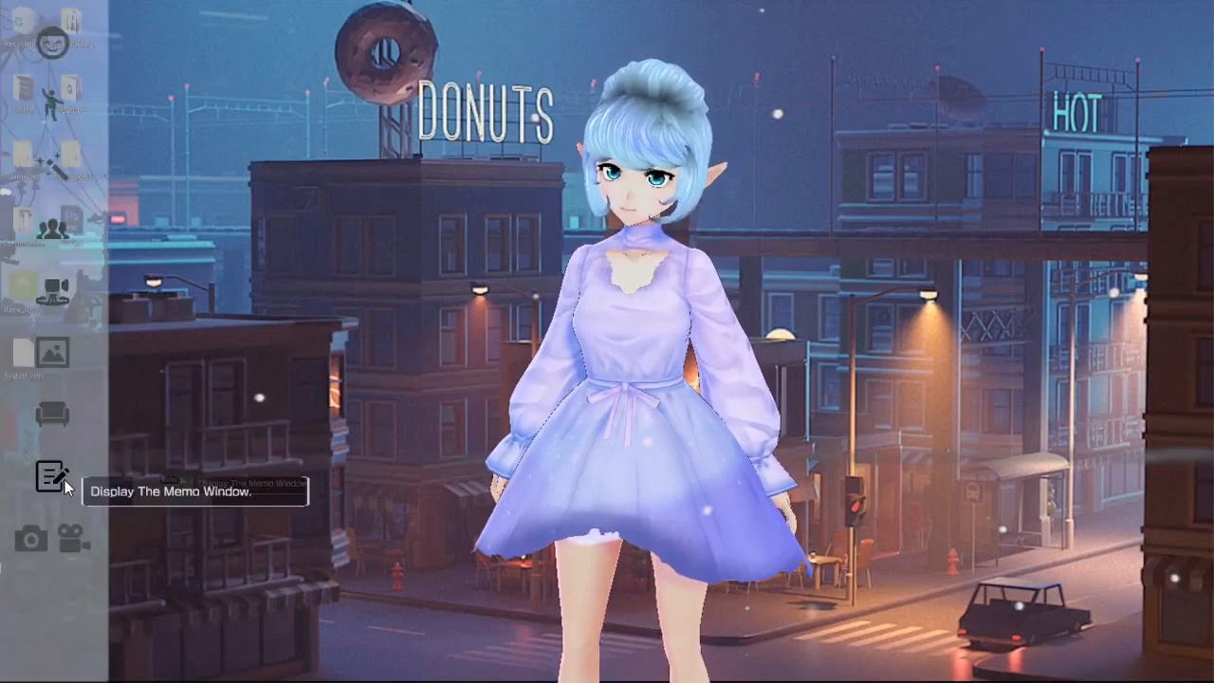
left_click(30, 540)
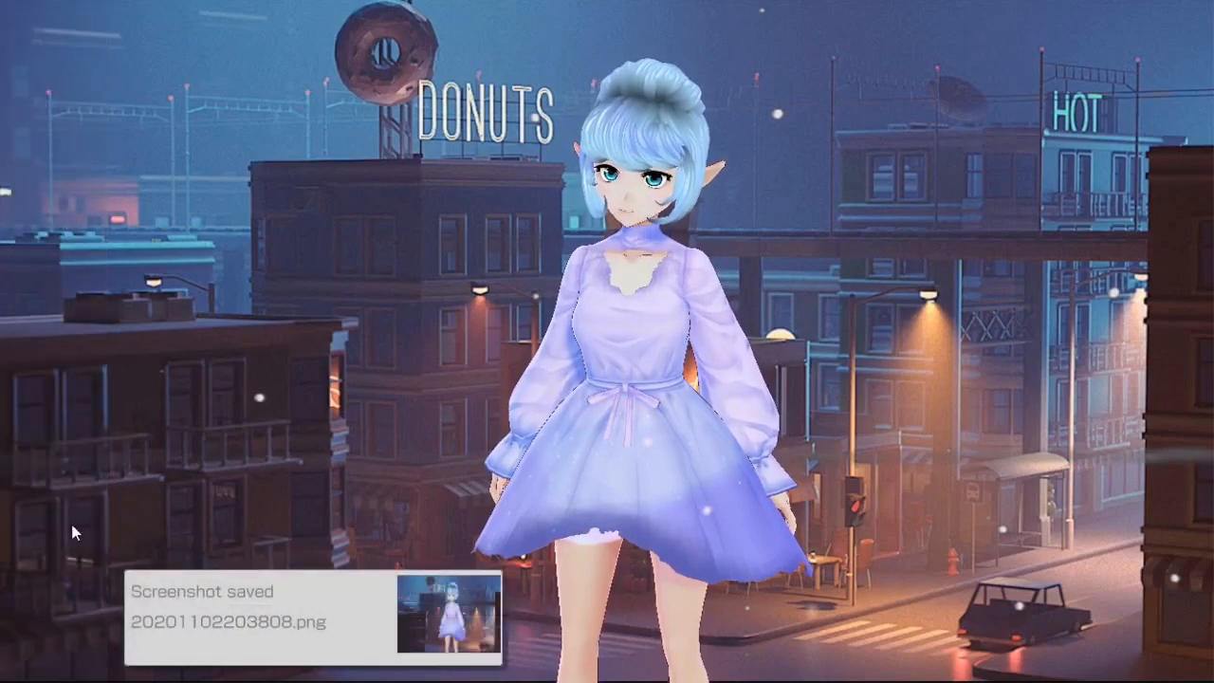
mouse_move(73, 530)
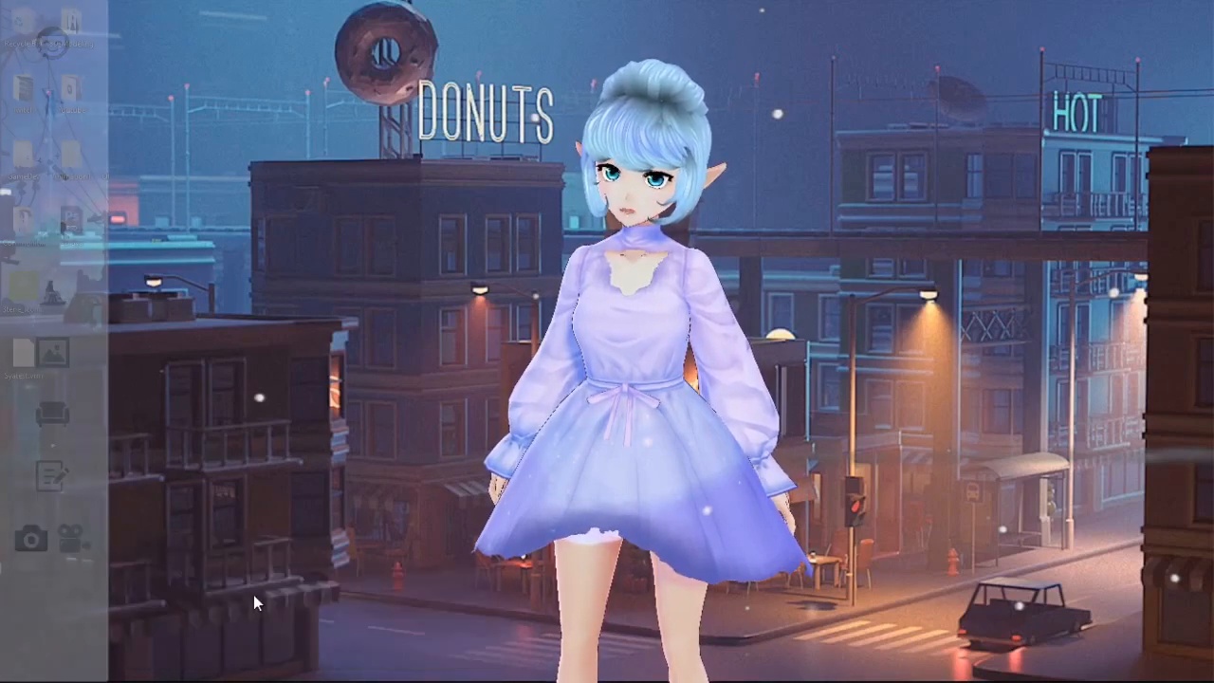
mouse_move(31, 539)
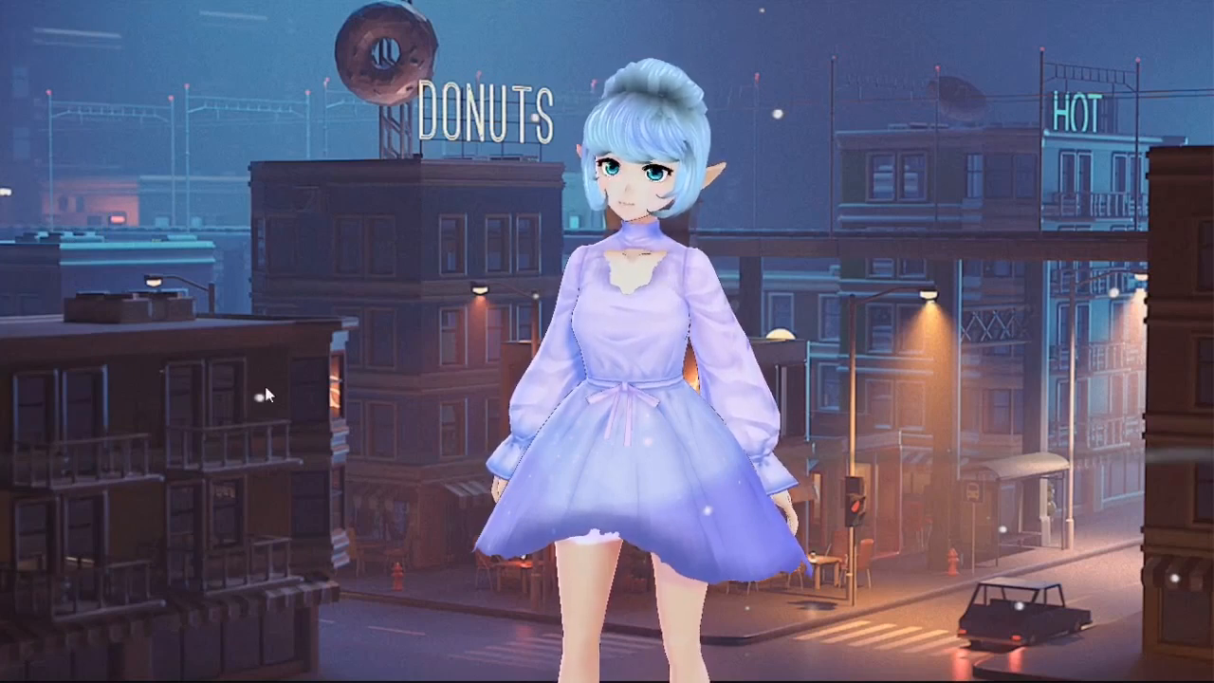
mouse_move(52, 511)
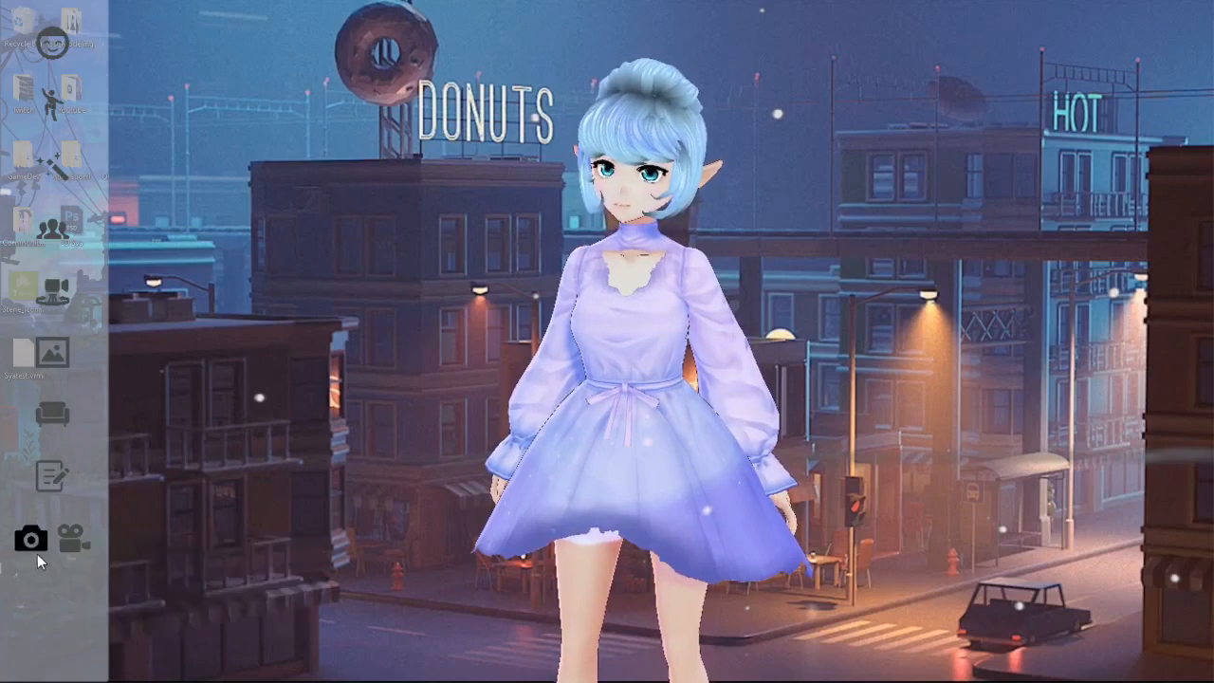
Open the tracking controls, look over the face tracking, lip-sync and body operation entries for Avatar 1, and close them
mouse_move(1153, 45)
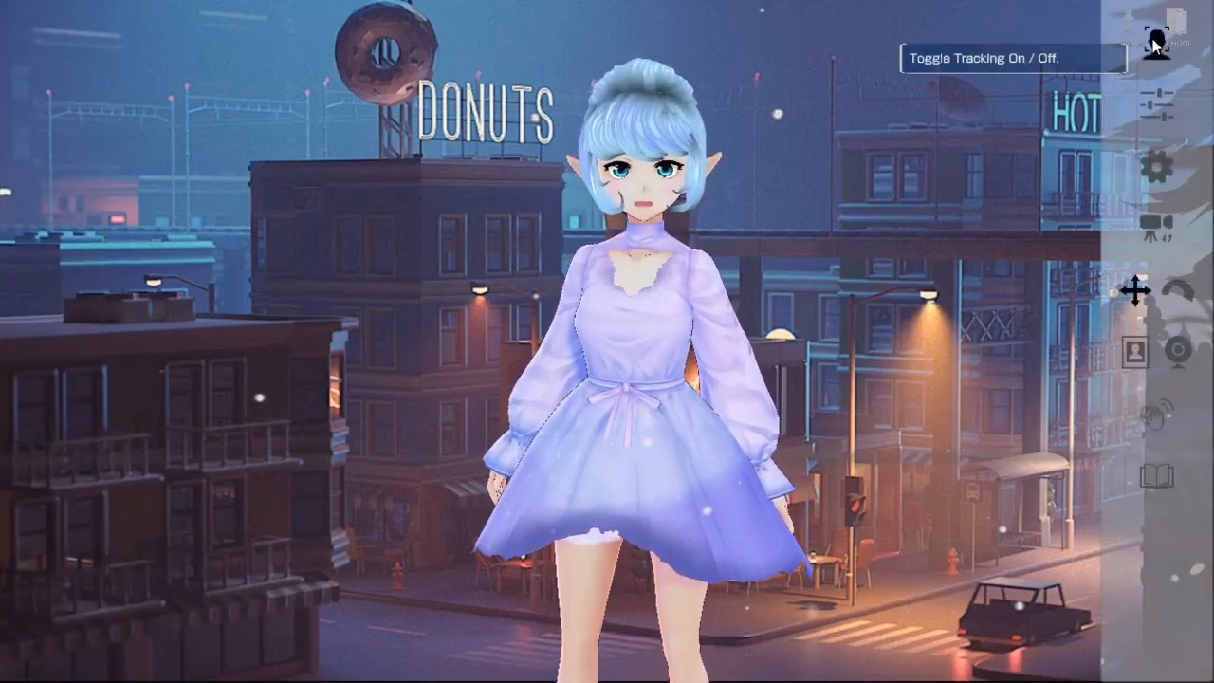
left_click(1153, 44)
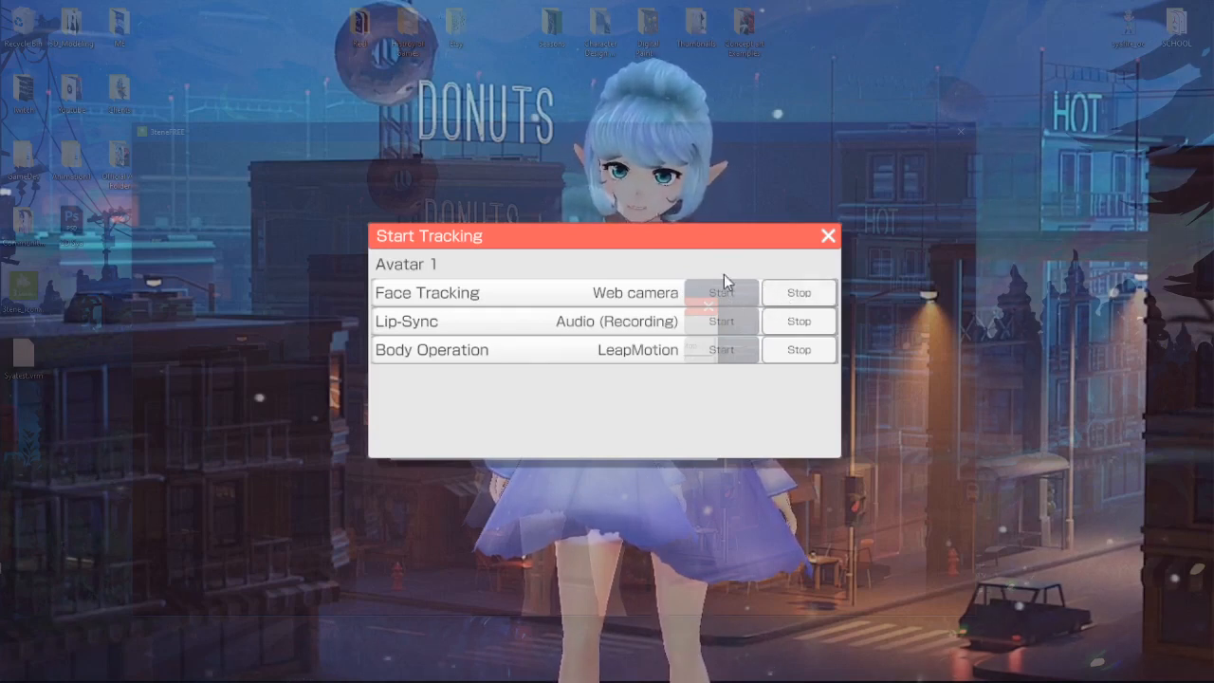
left_click(827, 236)
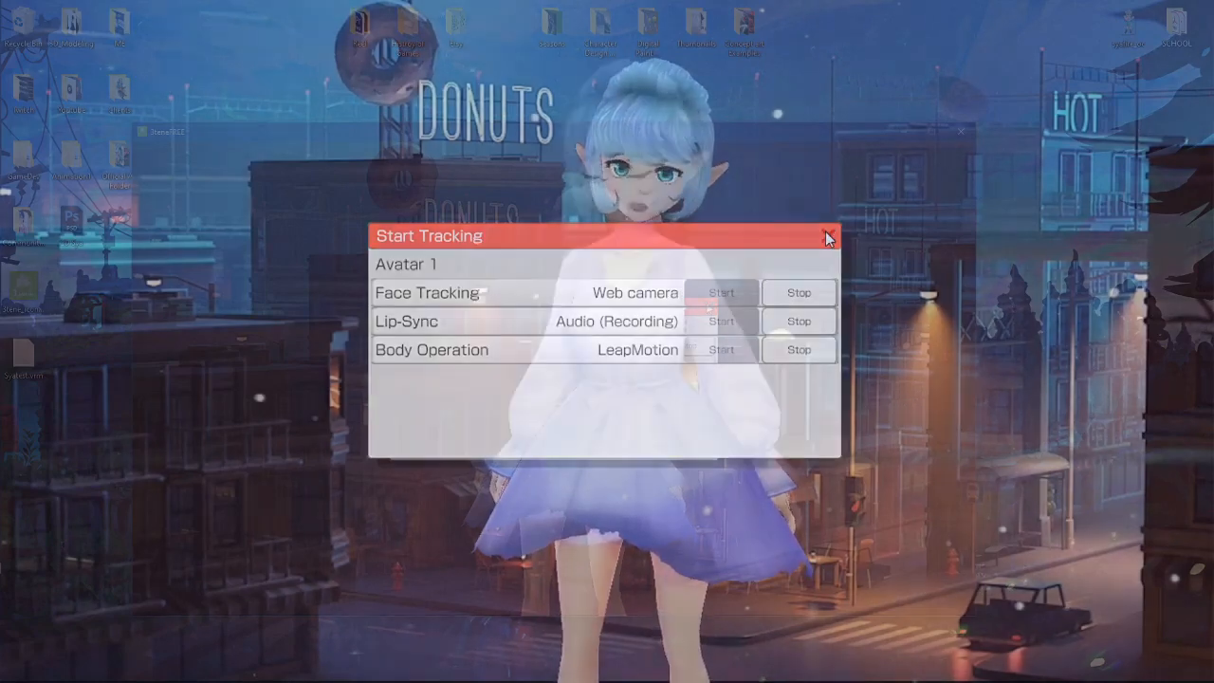
Open the avatar adjustment settings and review the choices for avatar operation method, face tracking type and web camera
left_click(1159, 113)
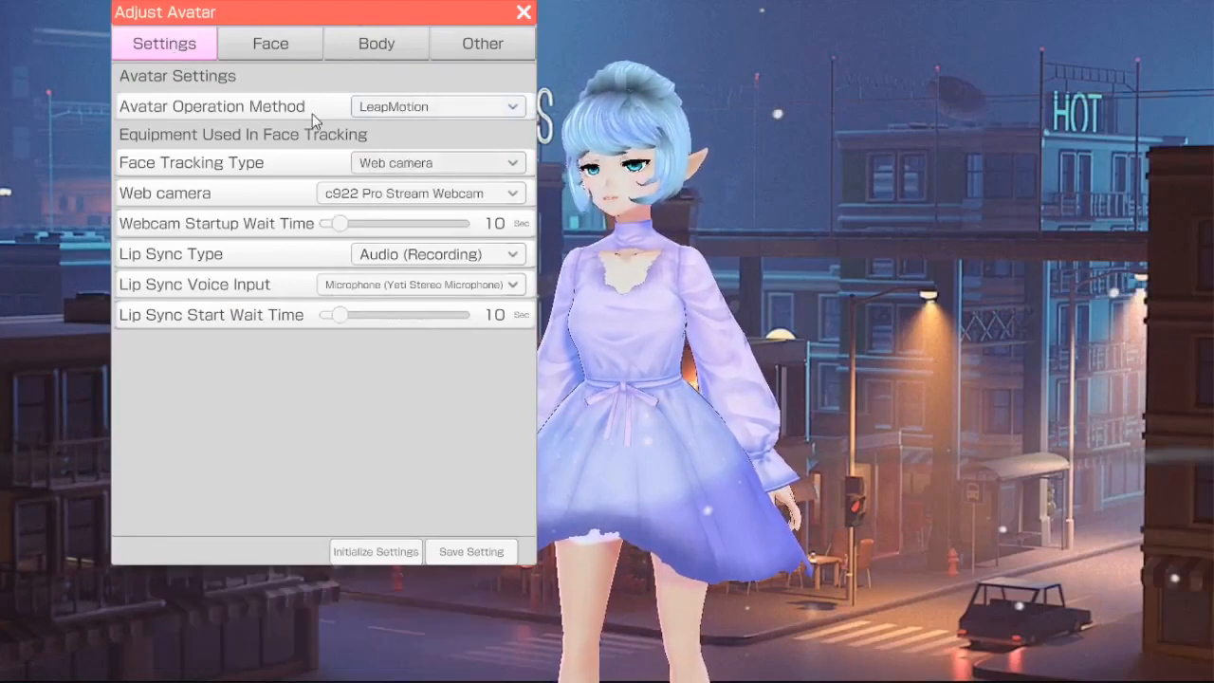
left_click(422, 108)
left_click(265, 138)
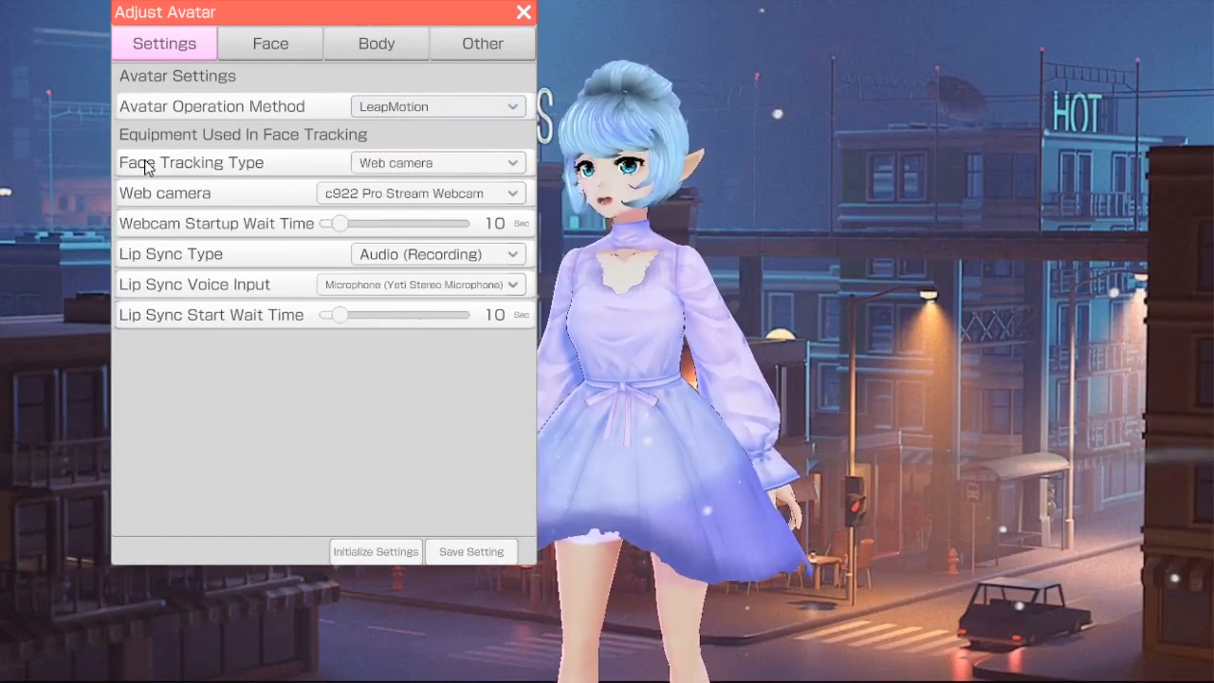
left_click(402, 166)
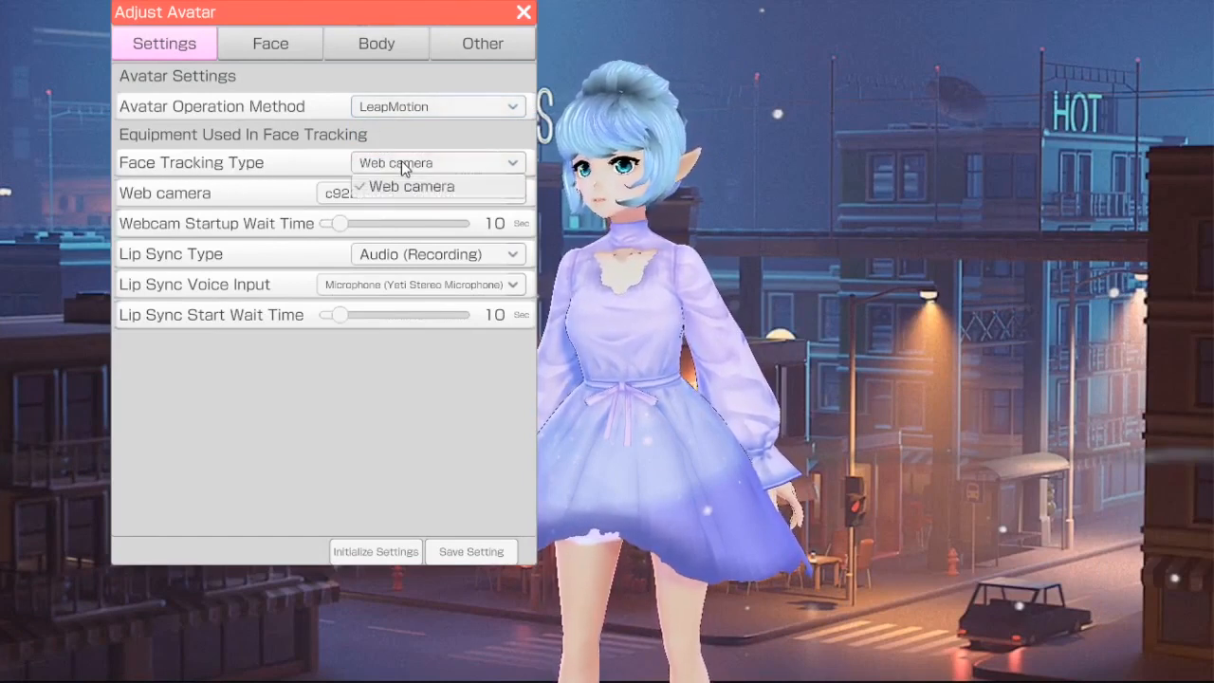
left_click(408, 186)
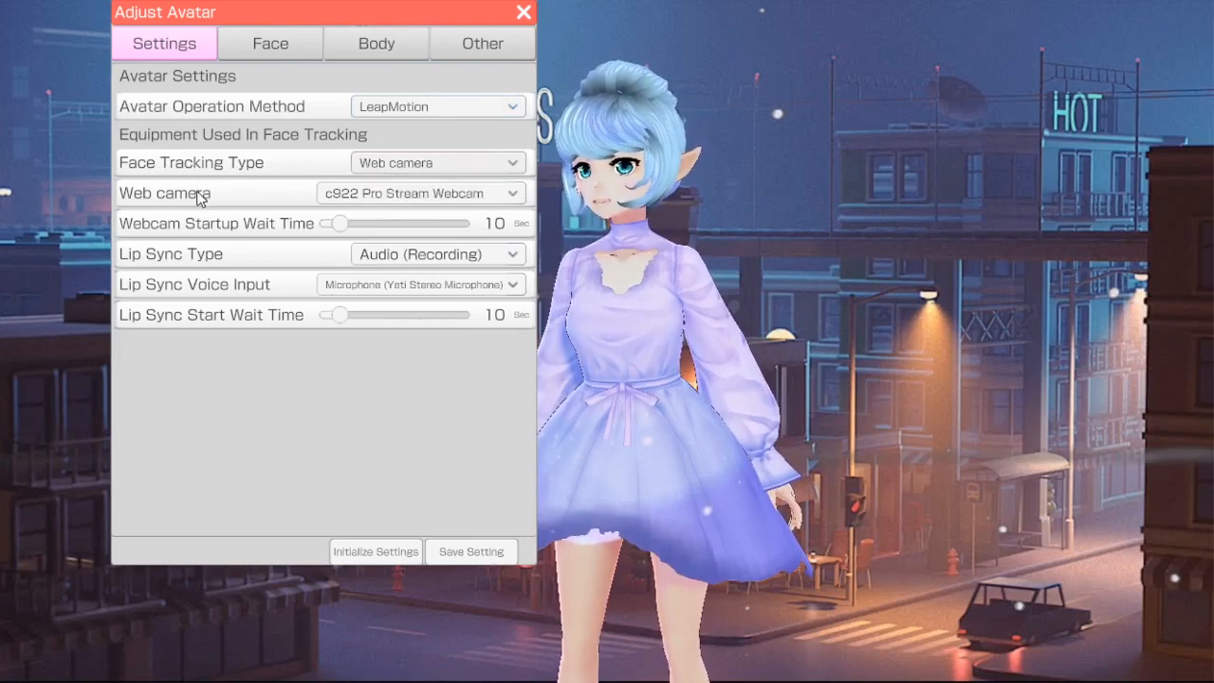
left_click(407, 194)
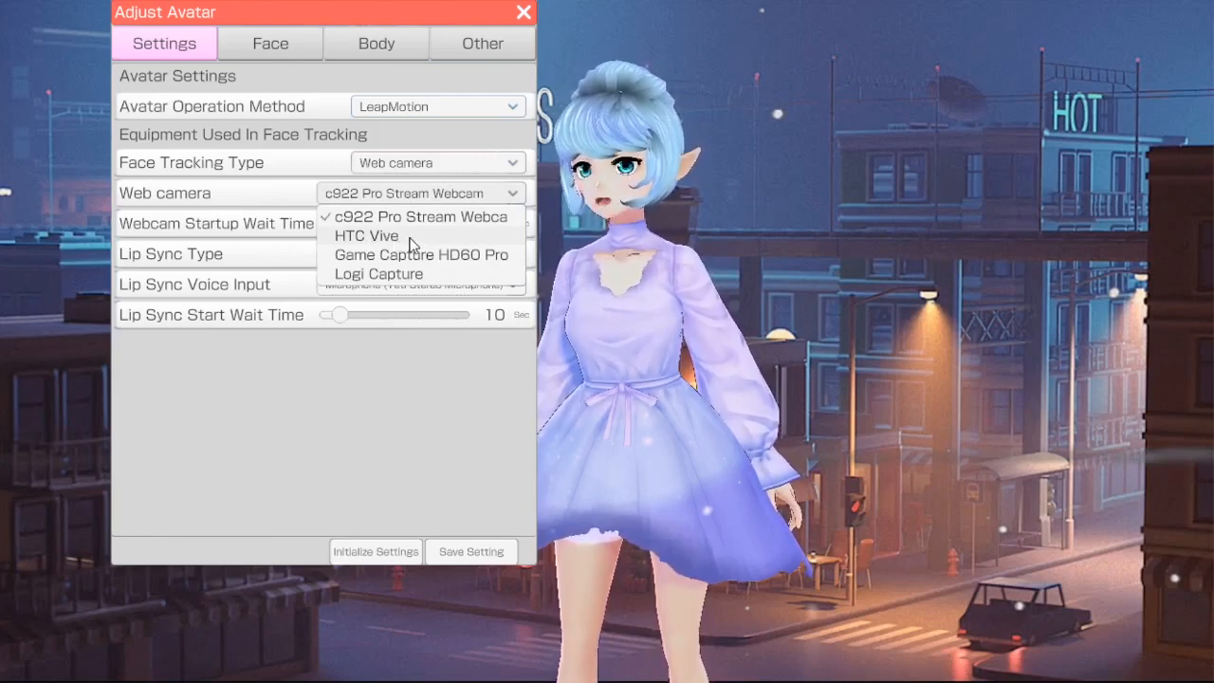
left_click(416, 196)
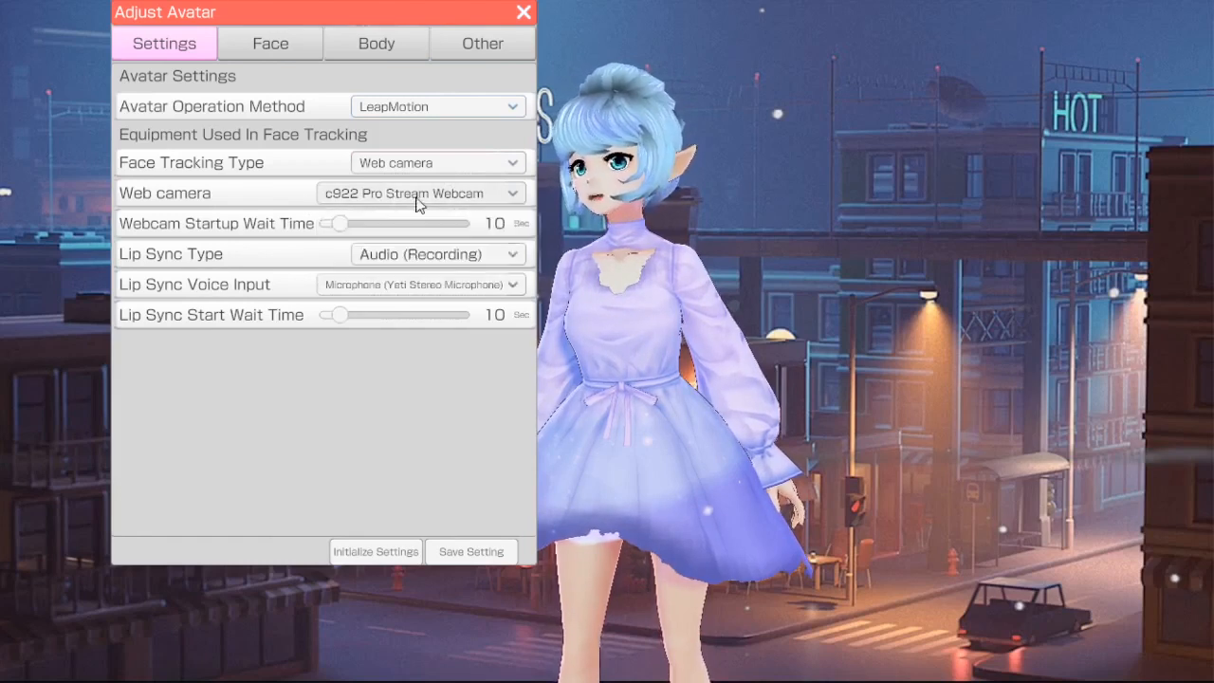
left_click(398, 200)
left_click(400, 196)
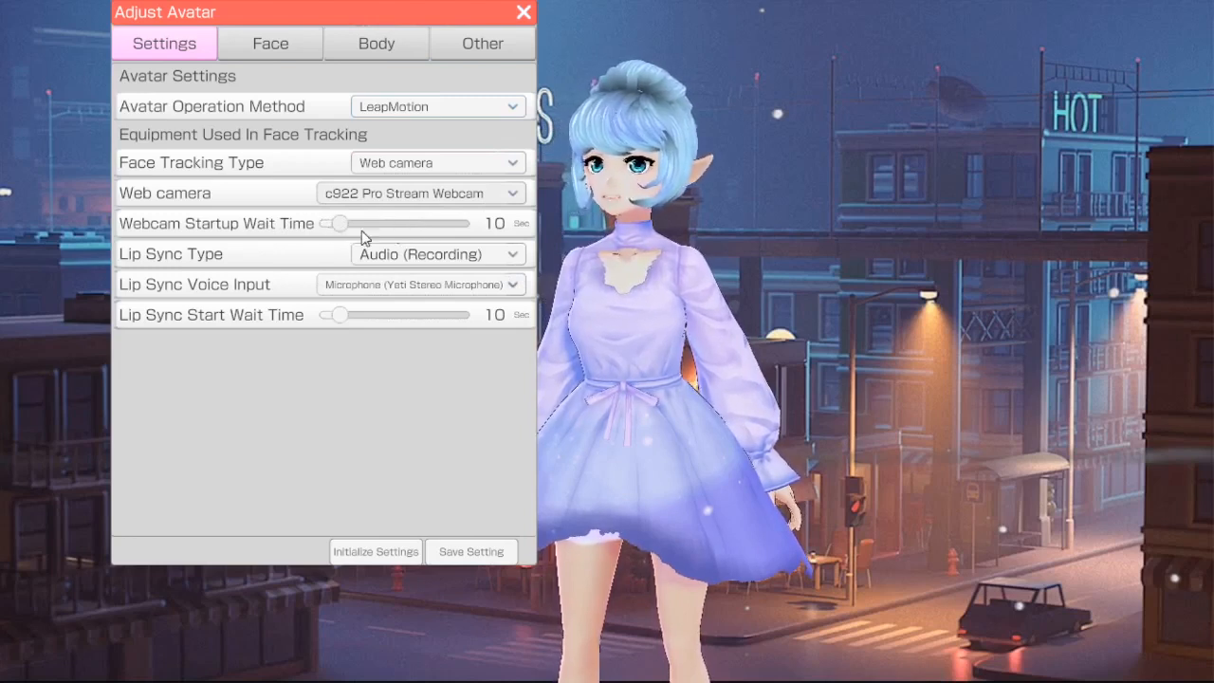
Review the available options for lip sync type and lip sync voice input without changing them
left_click(399, 262)
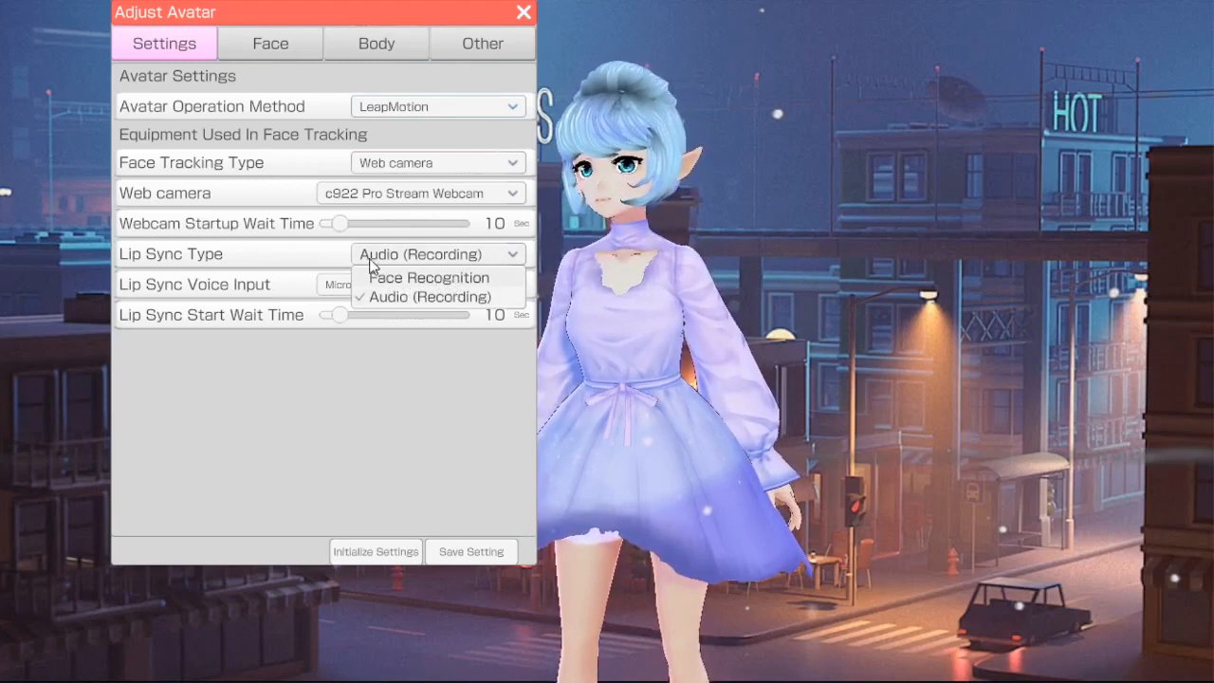
left_click(439, 259)
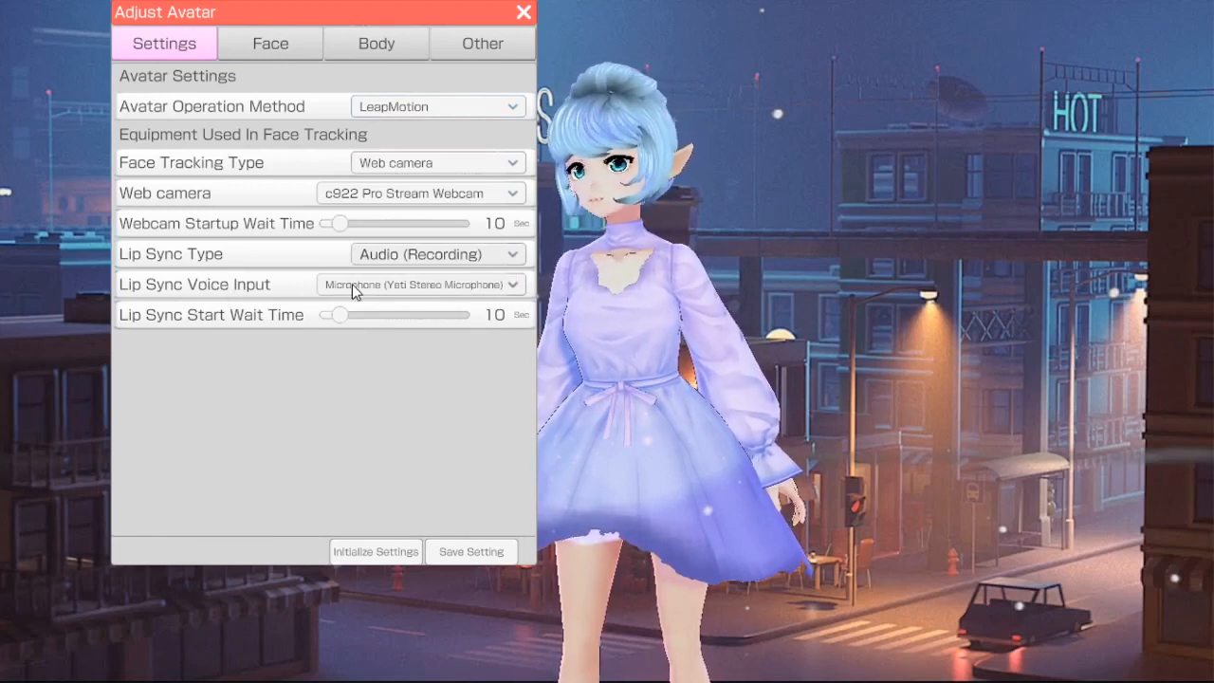
left_click(401, 287)
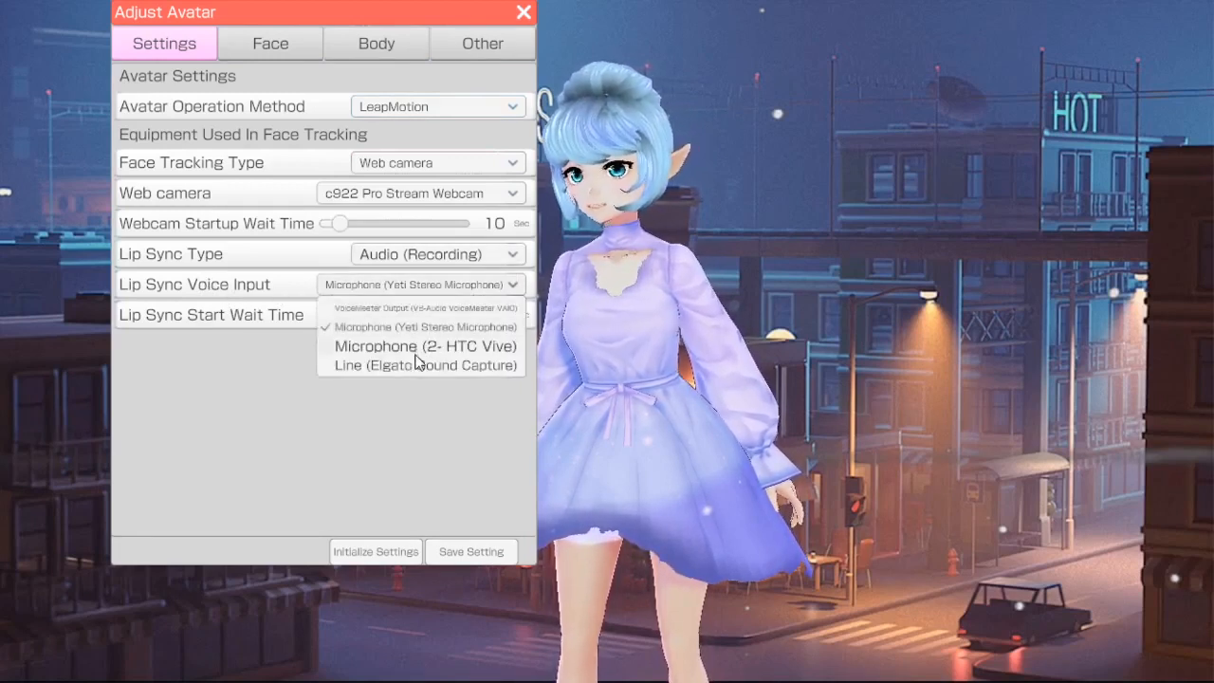
left_click(403, 286)
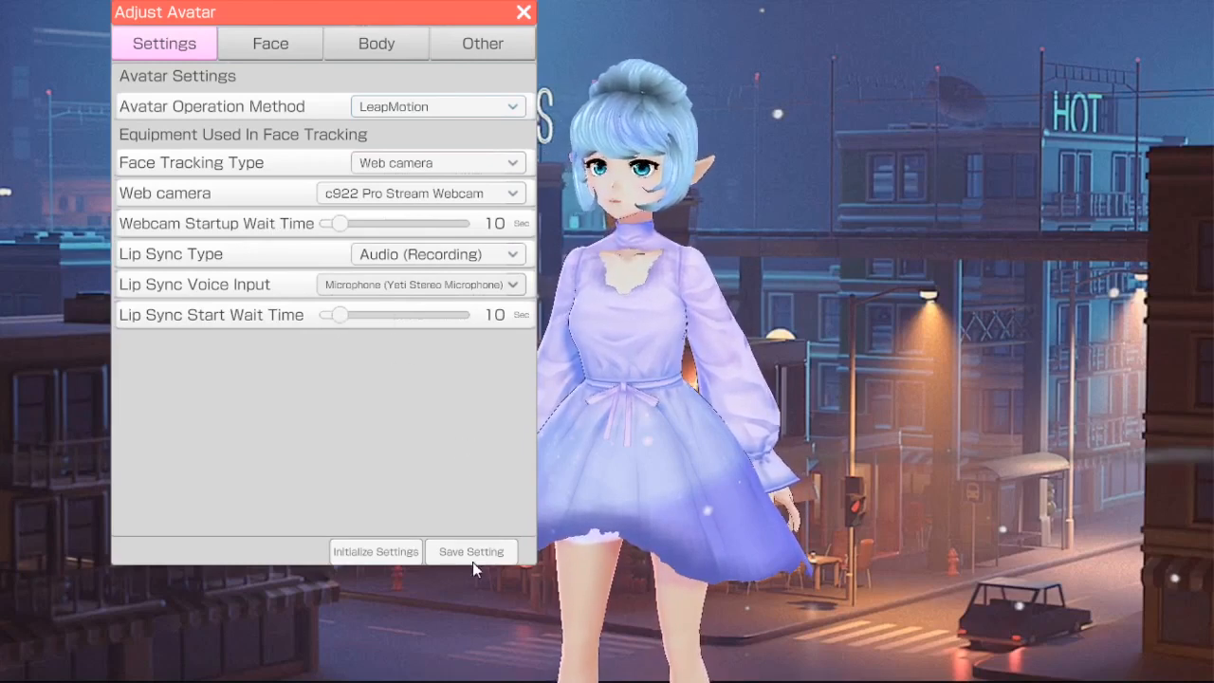
In the webcam face tracking settings, set Head Reaction to 0.55, try low and high Head Sensitivity, and set it to 1.45
mouse_move(81, 492)
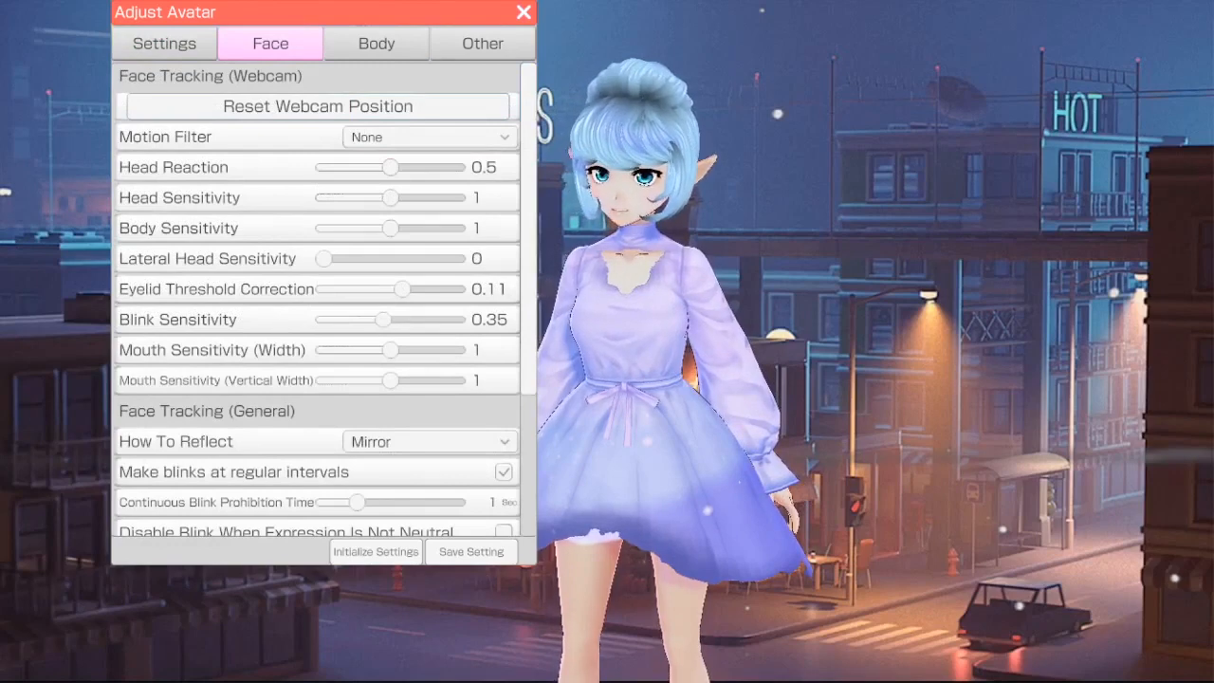
left_click(182, 38)
left_click(248, 43)
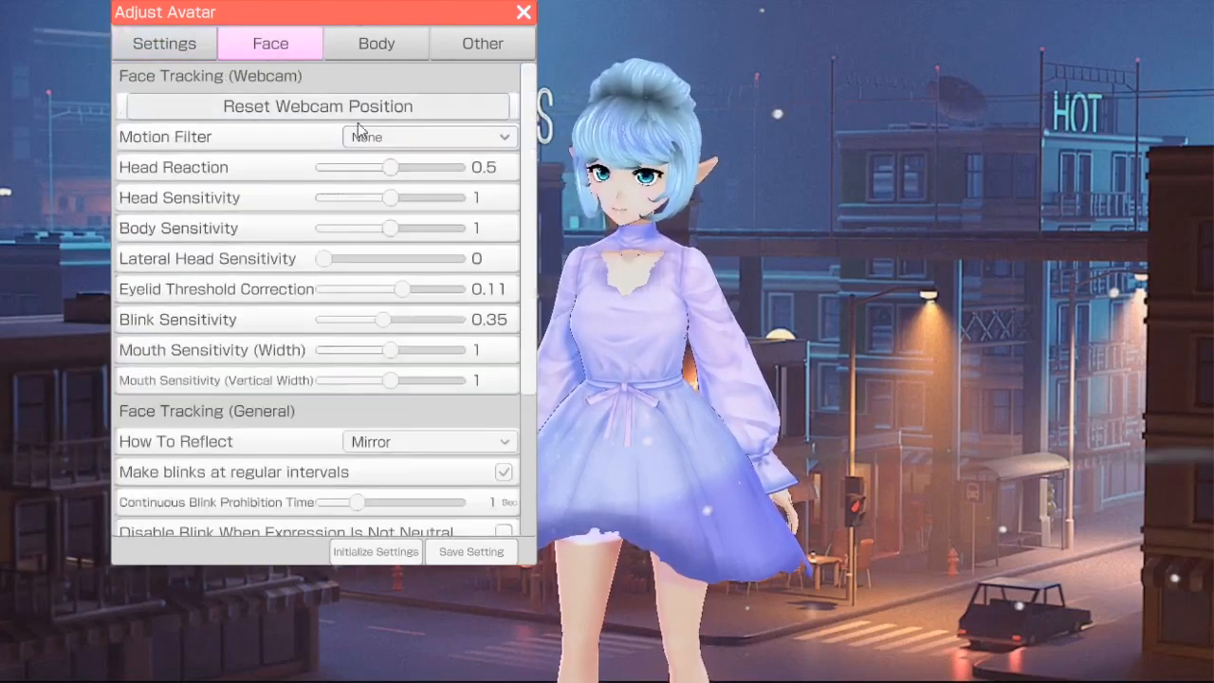
mouse_move(1173, 47)
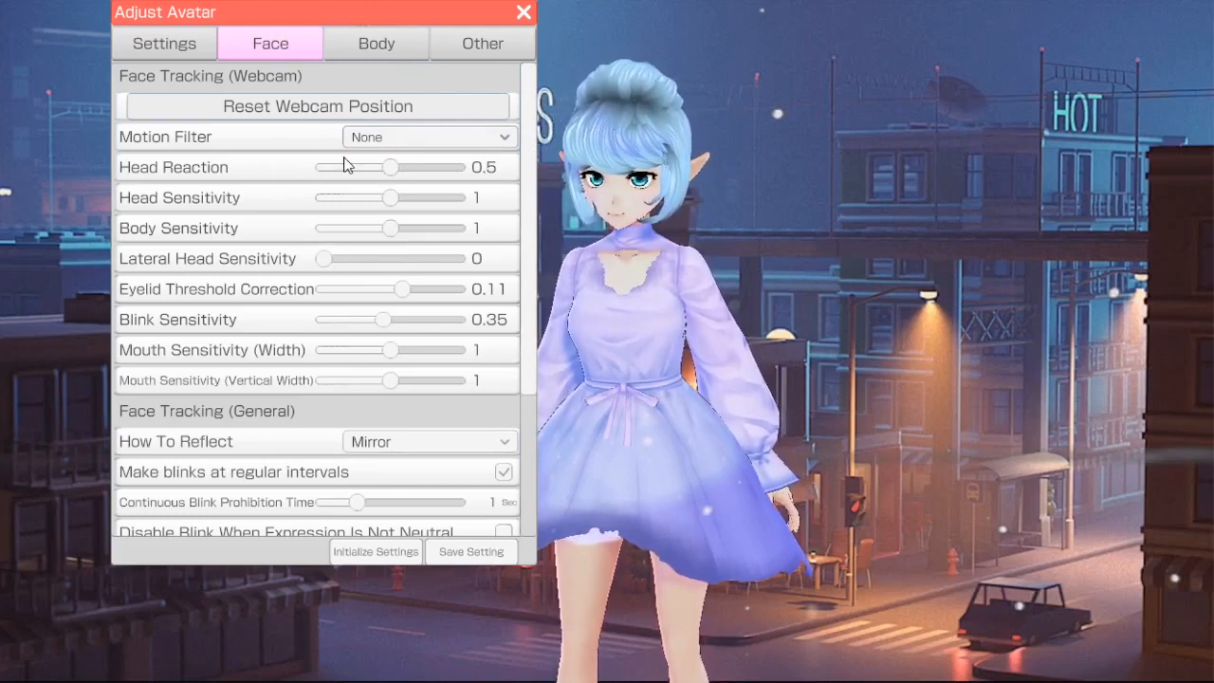
left_click_drag(392, 167, 458, 196)
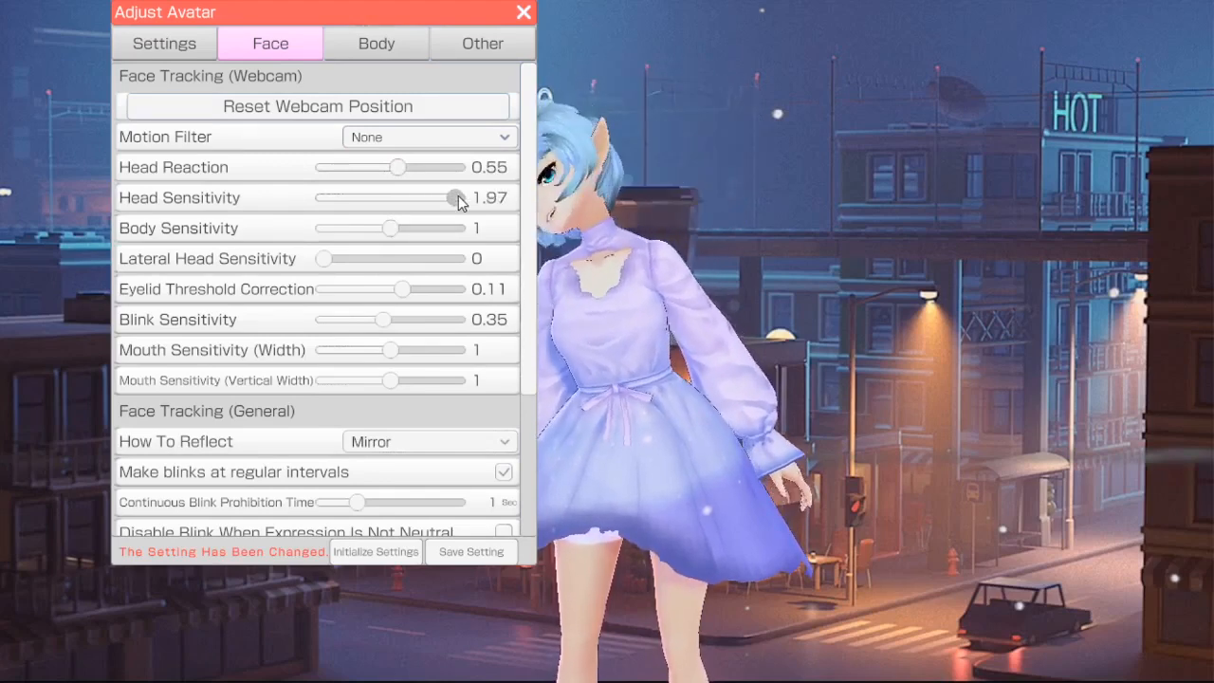
left_click_drag(457, 198, 337, 202)
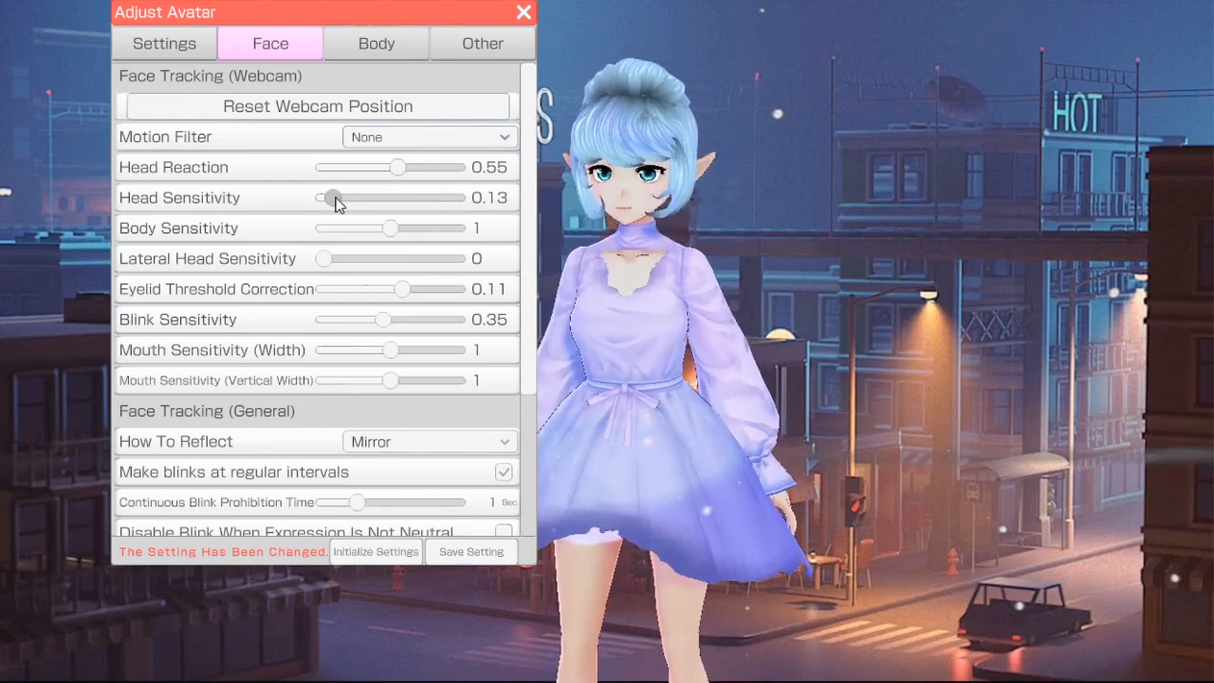
left_click_drag(336, 202, 424, 197)
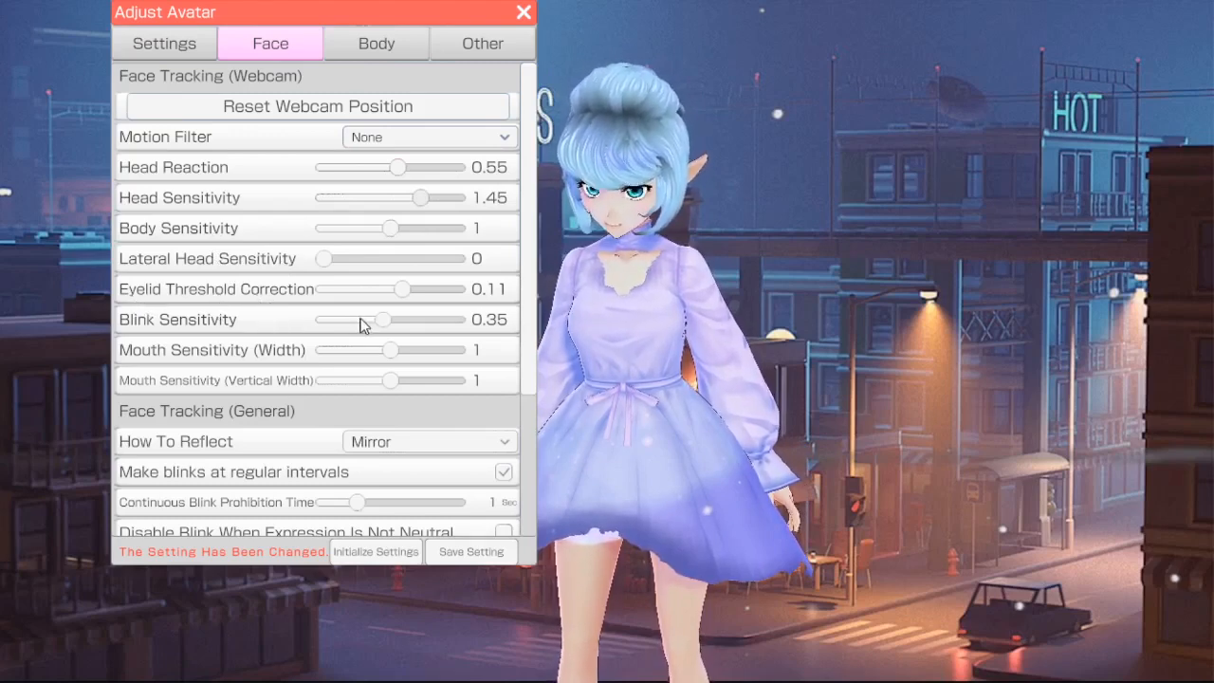
Set Blink Sensitivity to 0.21 and turn off making blinks at regular intervals in the face tracking settings
left_click_drag(401, 322, 466, 324)
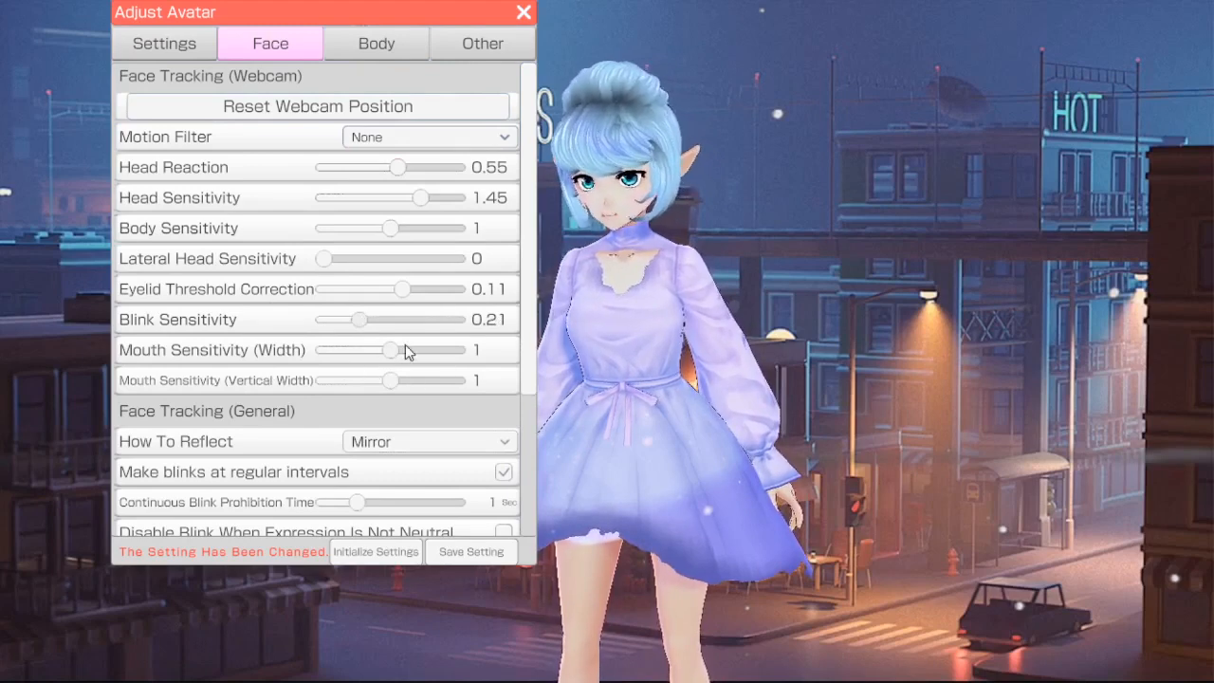
scroll(405, 350, "down", 3)
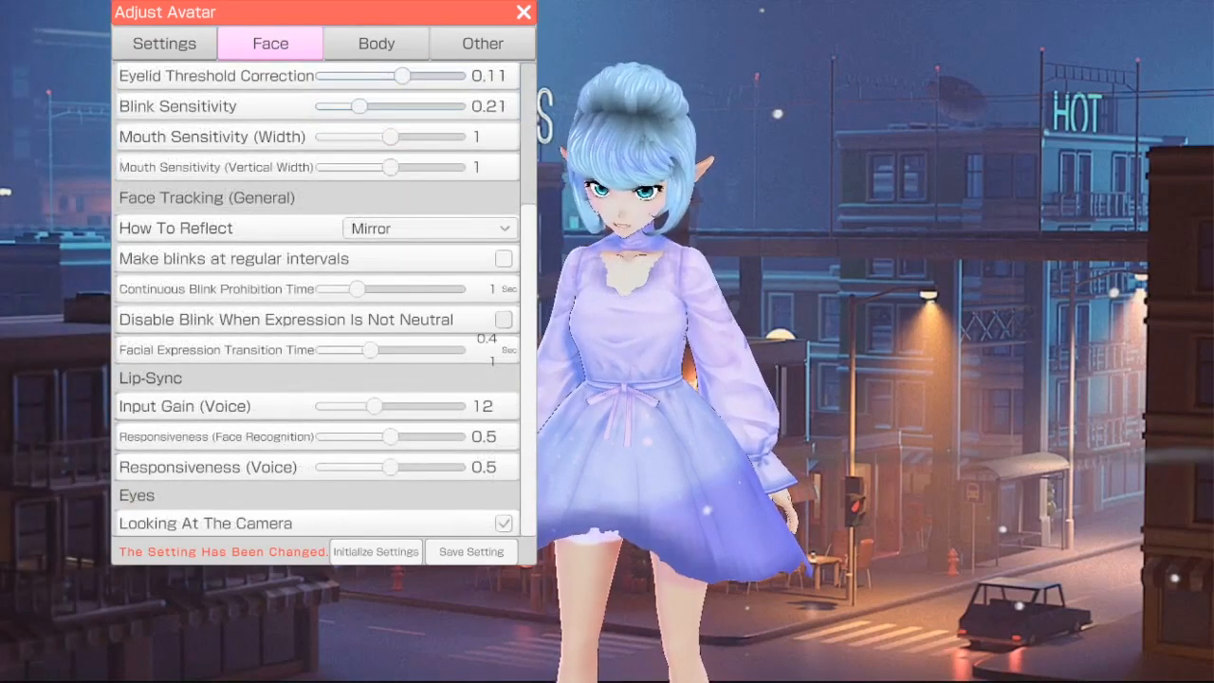
Try the Synchro option for How To Reflect in general face tracking and switch it back to Mirror
left_click(415, 233)
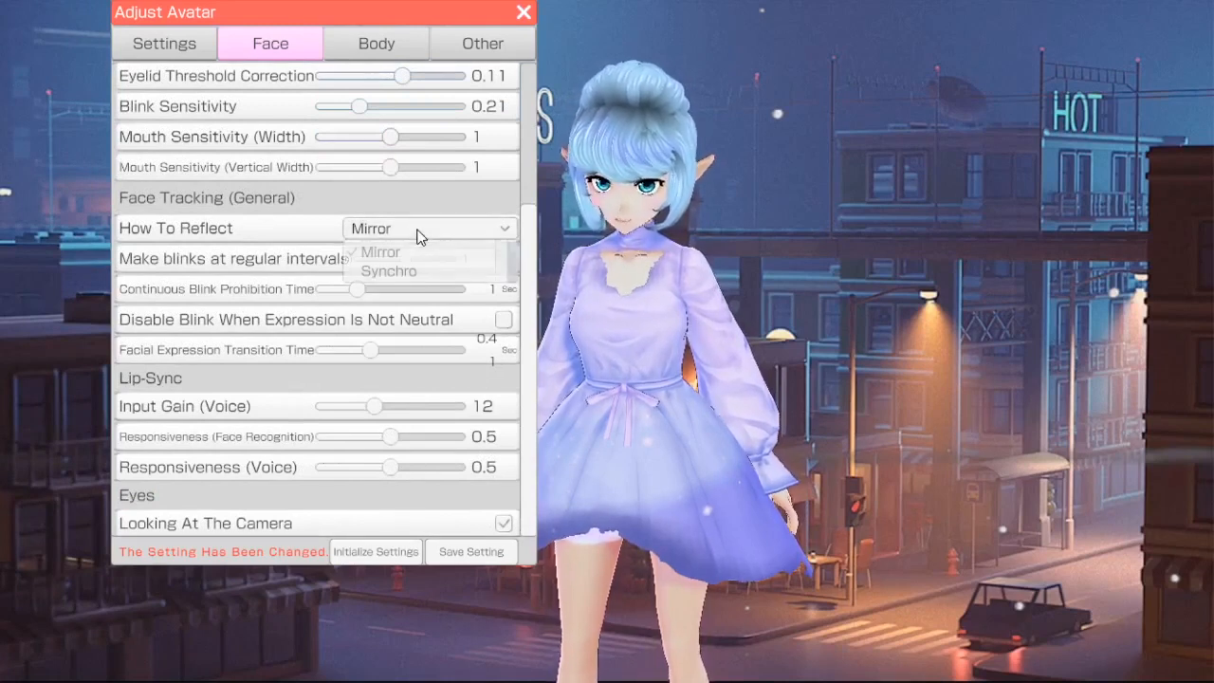
left_click(414, 254)
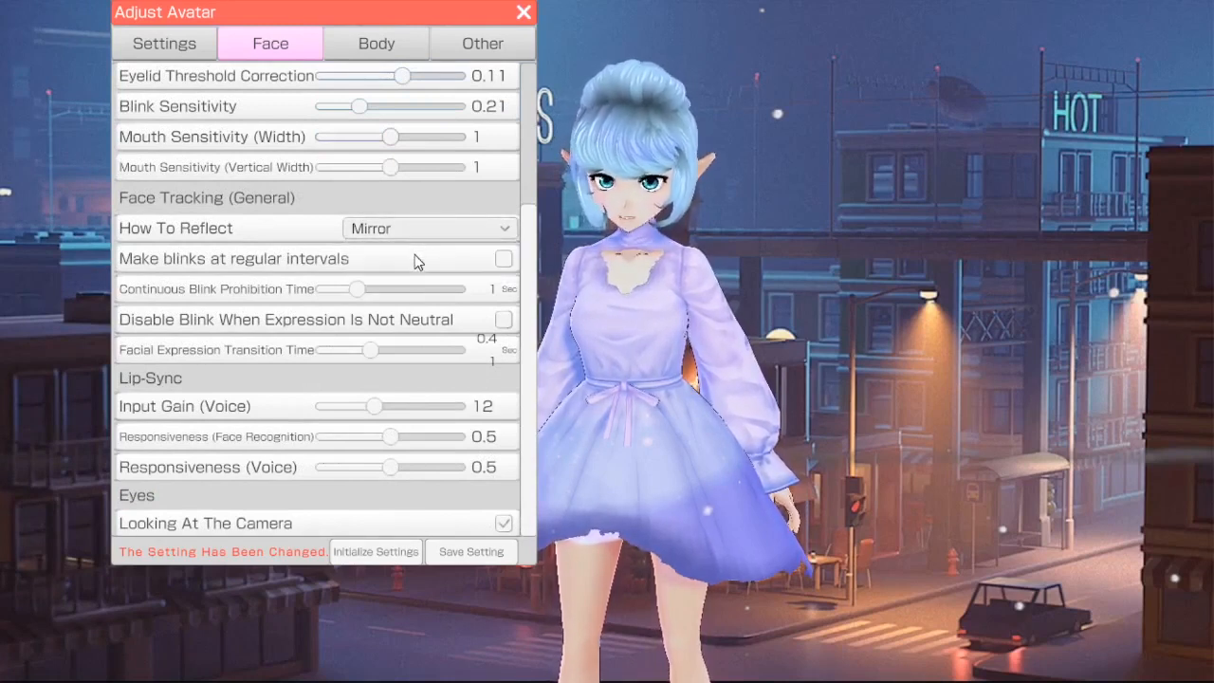
left_click(435, 228)
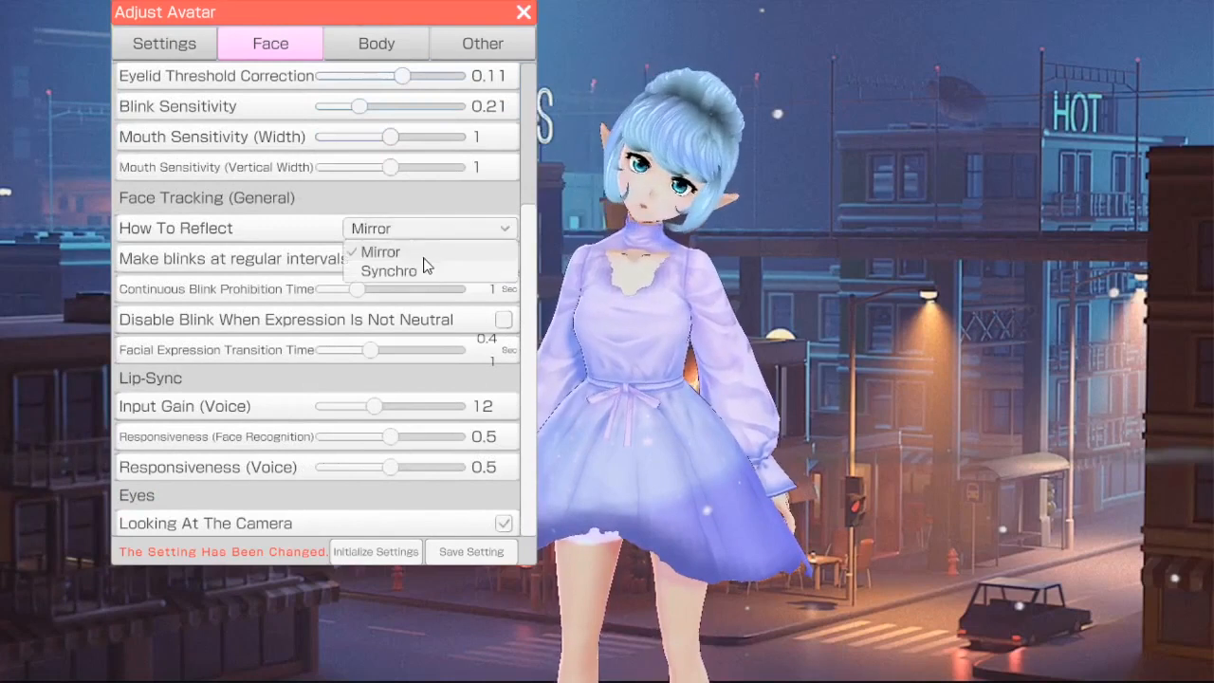
left_click(420, 271)
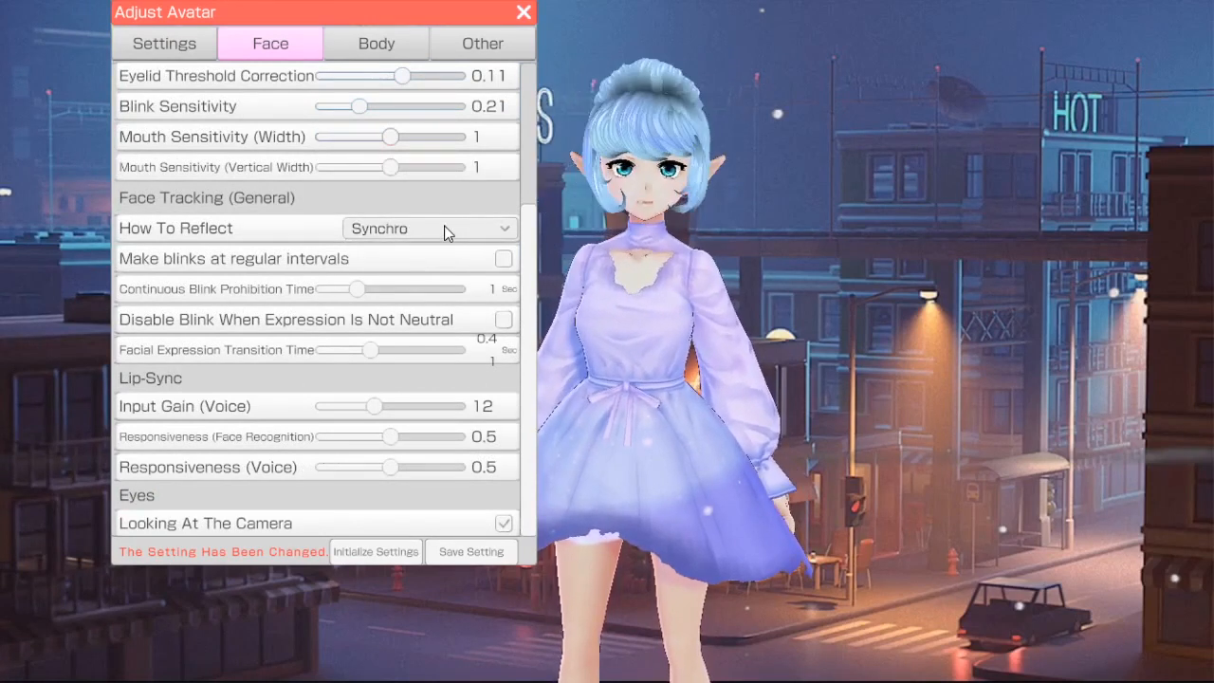
left_click(446, 231)
left_click(417, 256)
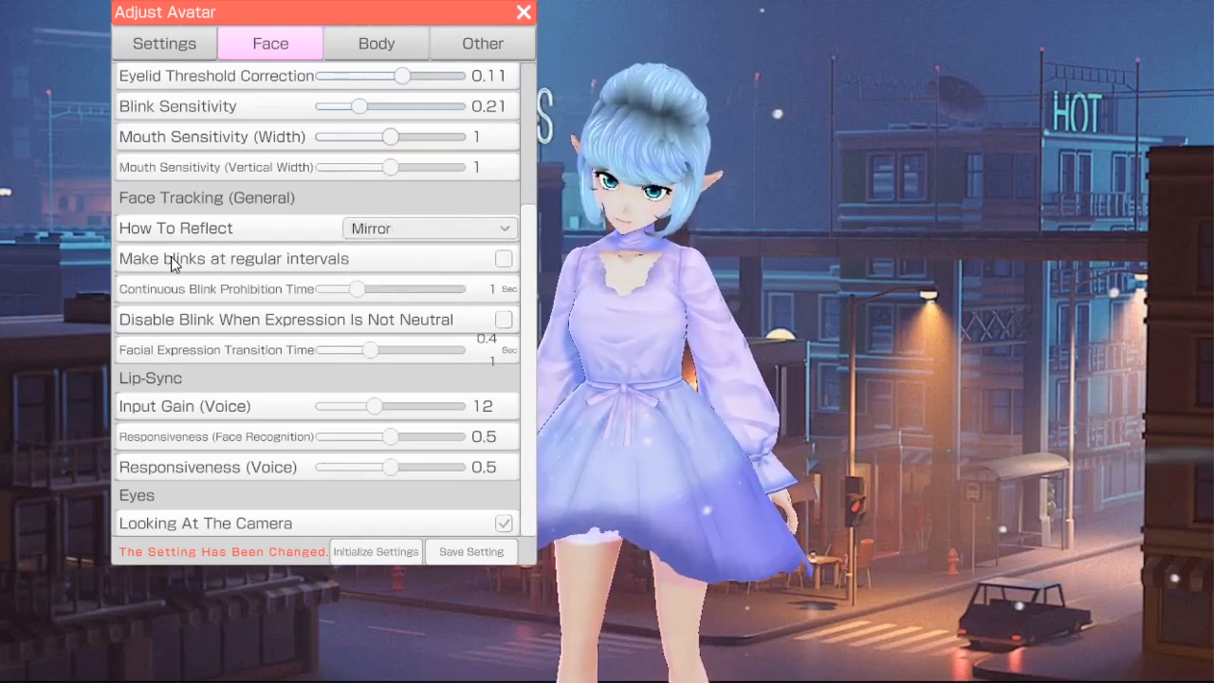
Try making blinks at regular intervals, leave the option off, and save the avatar's face settings
left_click(503, 259)
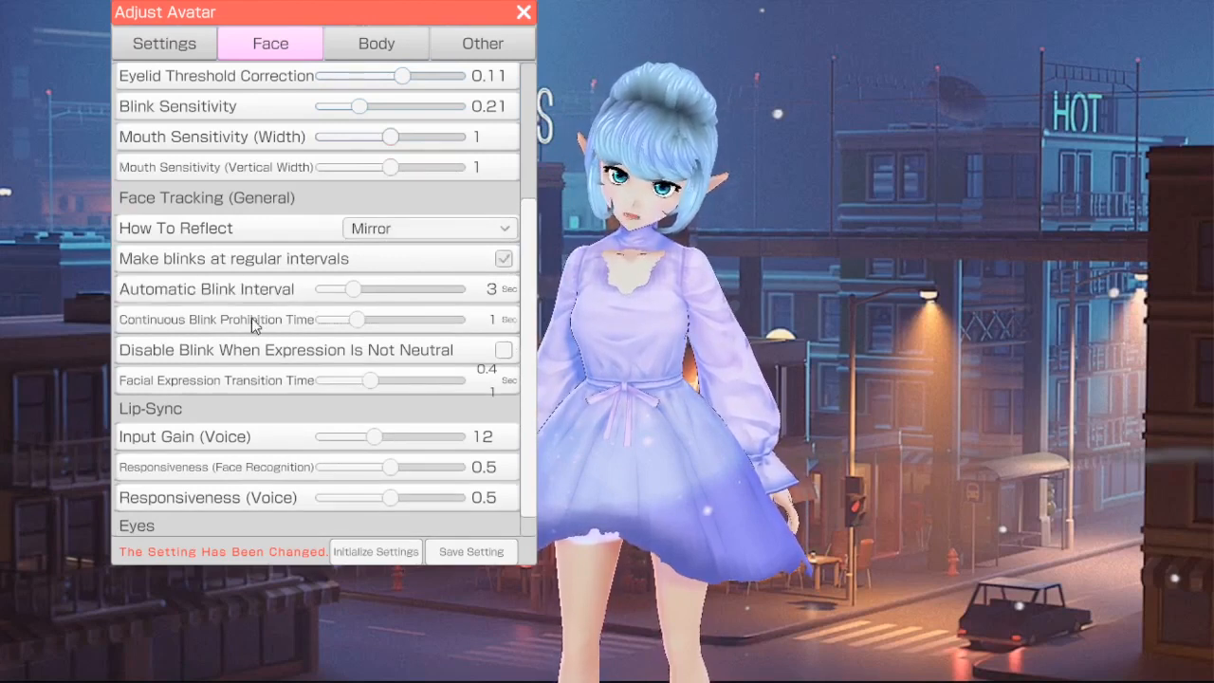
left_click(503, 259)
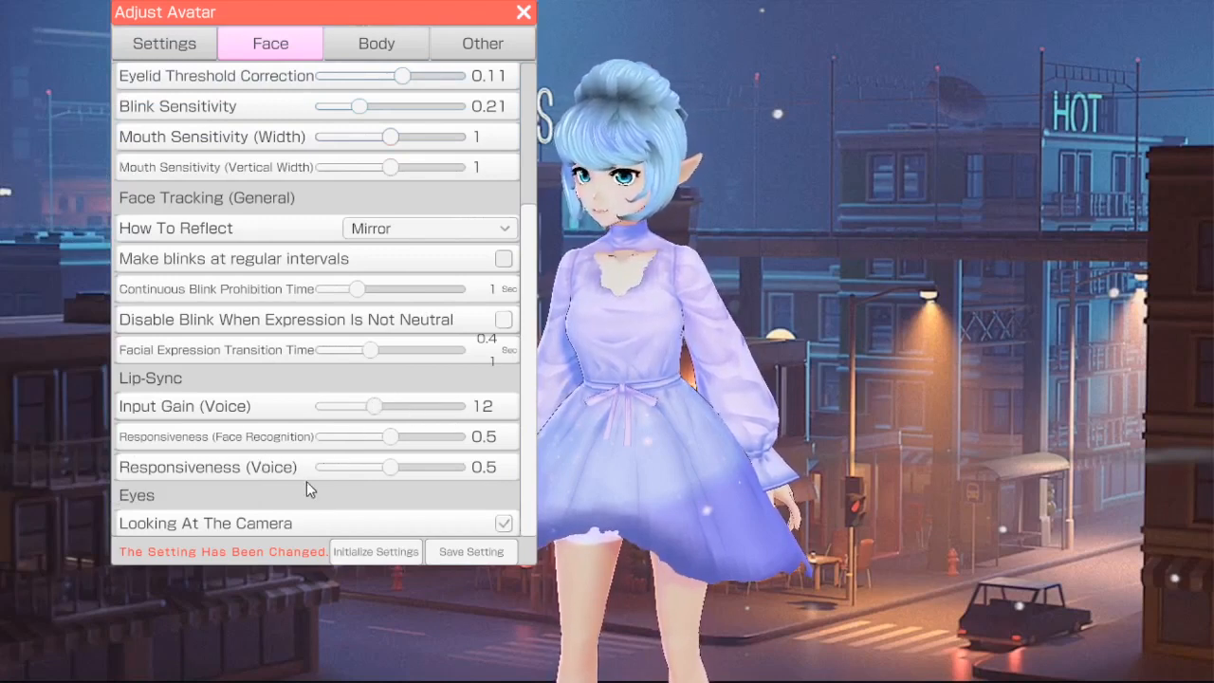
left_click(477, 553)
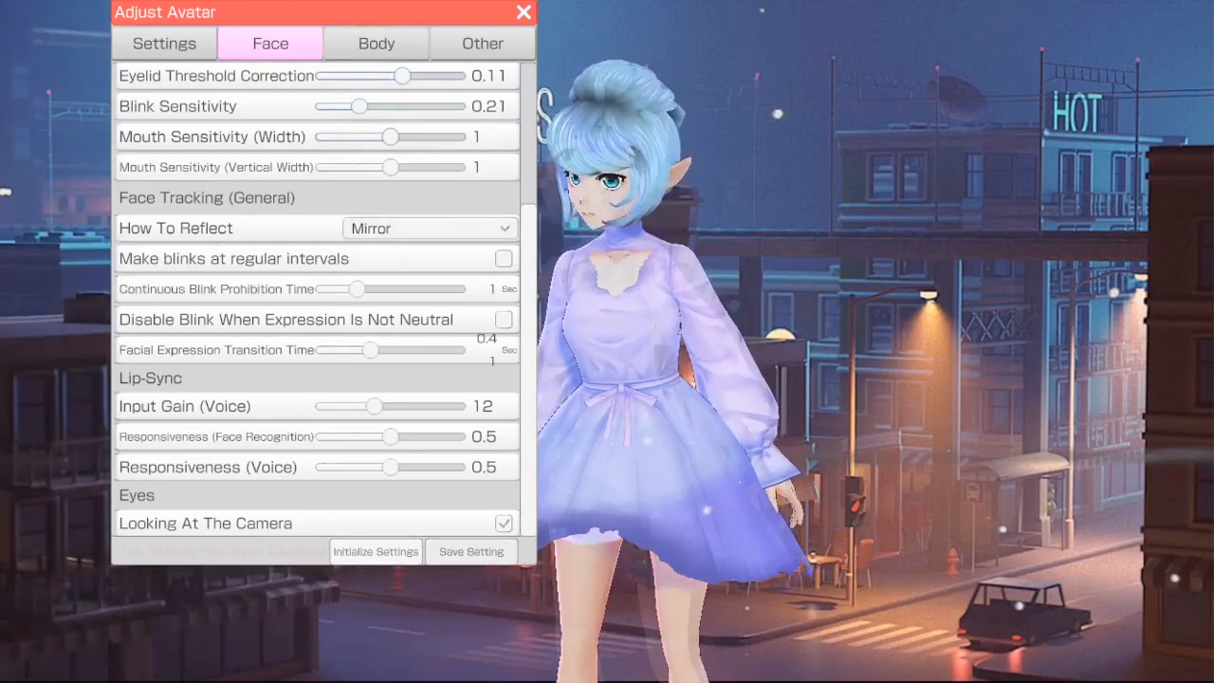
In the body settings, set Standby Operation to (Motion) Turn Kick and adjust Character's Angle so the avatar faces forward
left_click(379, 46)
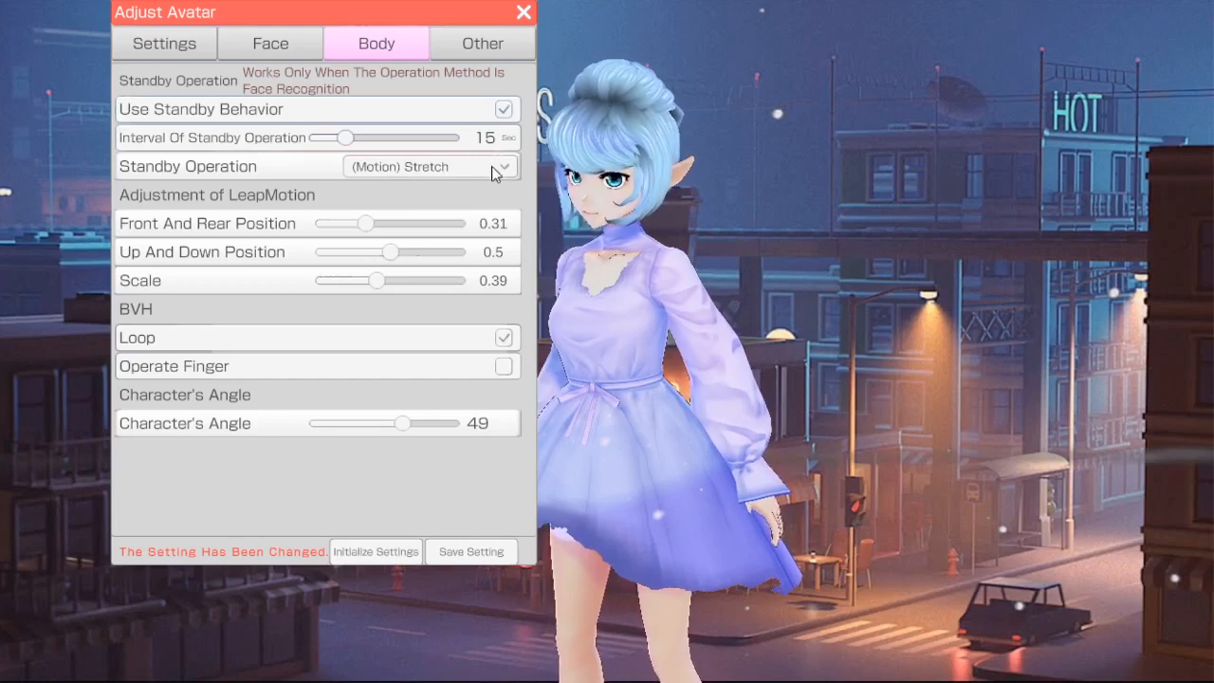
left_click(429, 165)
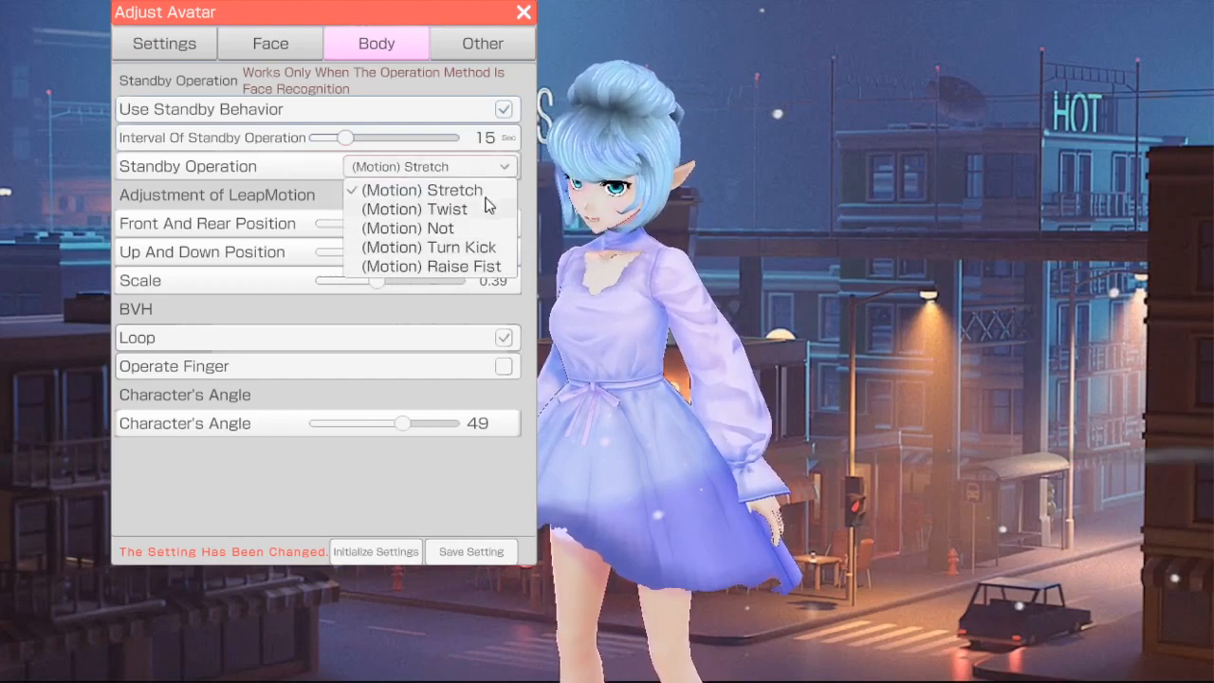
left_click(475, 247)
left_click(462, 168)
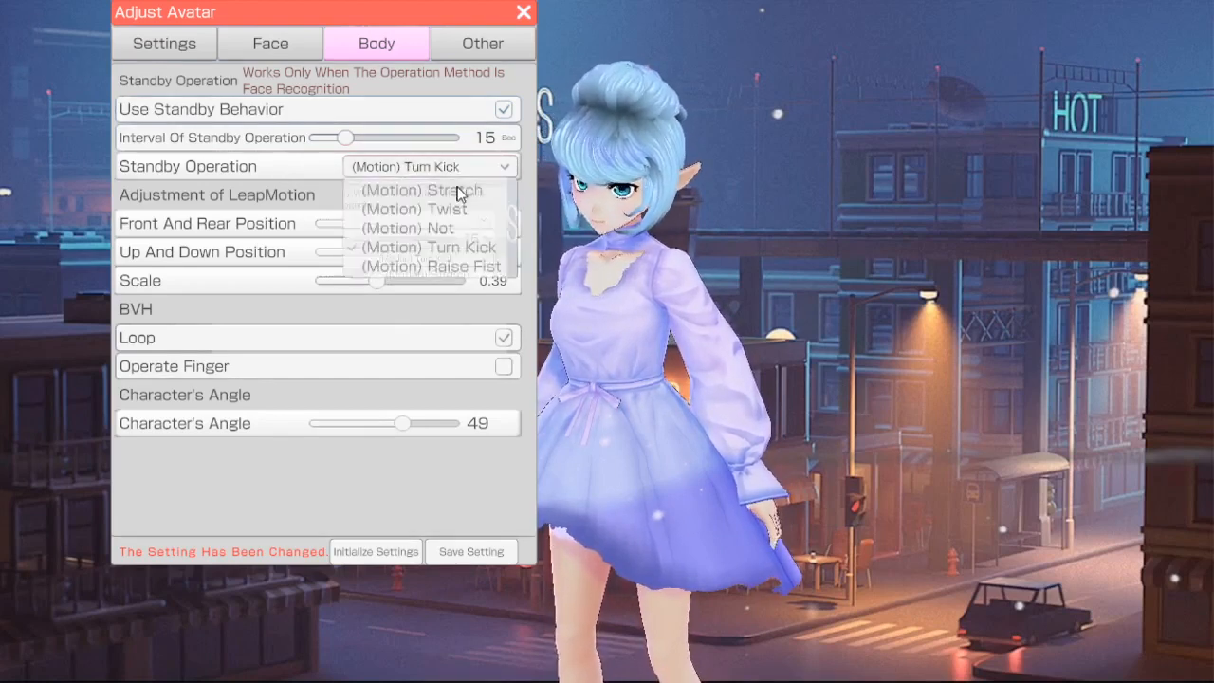
left_click(474, 247)
left_click(472, 167)
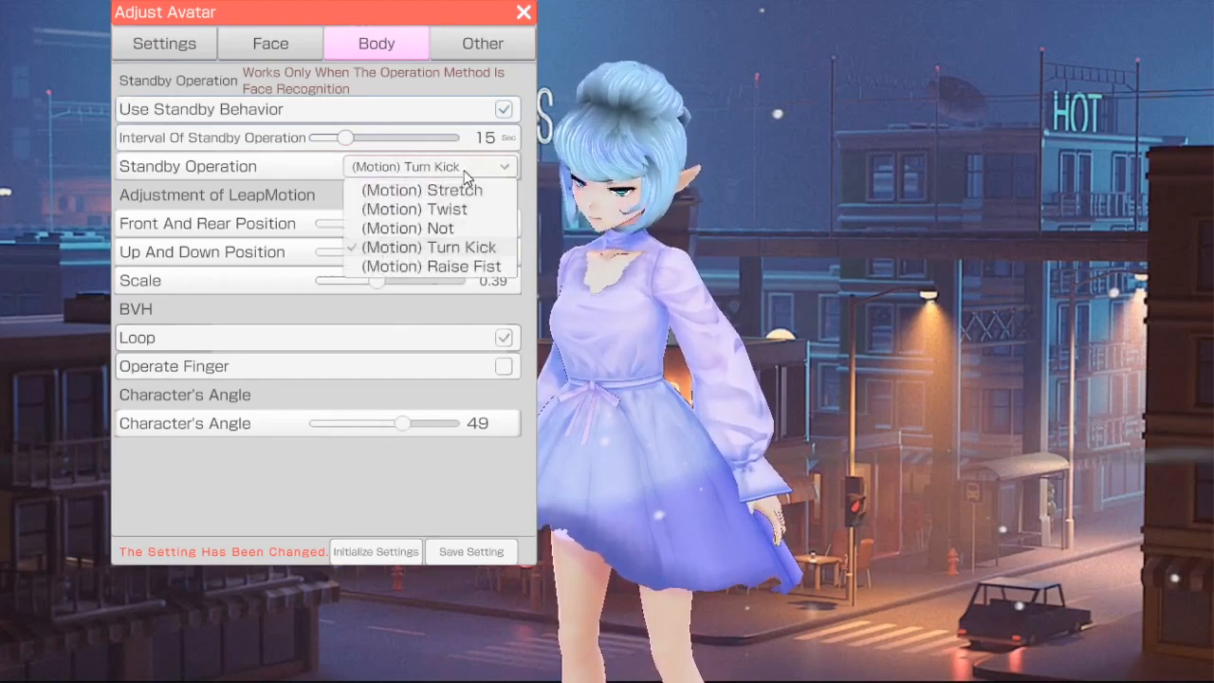
left_click(472, 166)
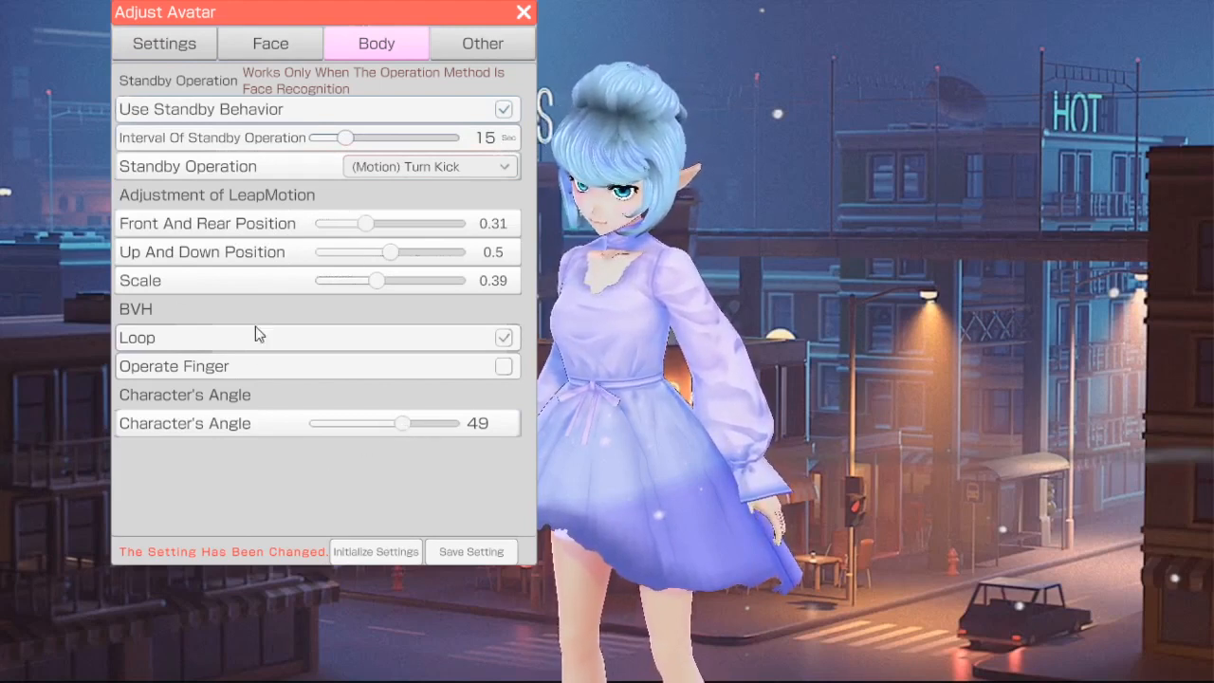
mouse_move(401, 424)
left_mouse_down()
mouse_move(419, 421)
mouse_move(371, 417)
mouse_move(387, 423)
left_mouse_up()
View the avatar's license information and close it
left_click(483, 43)
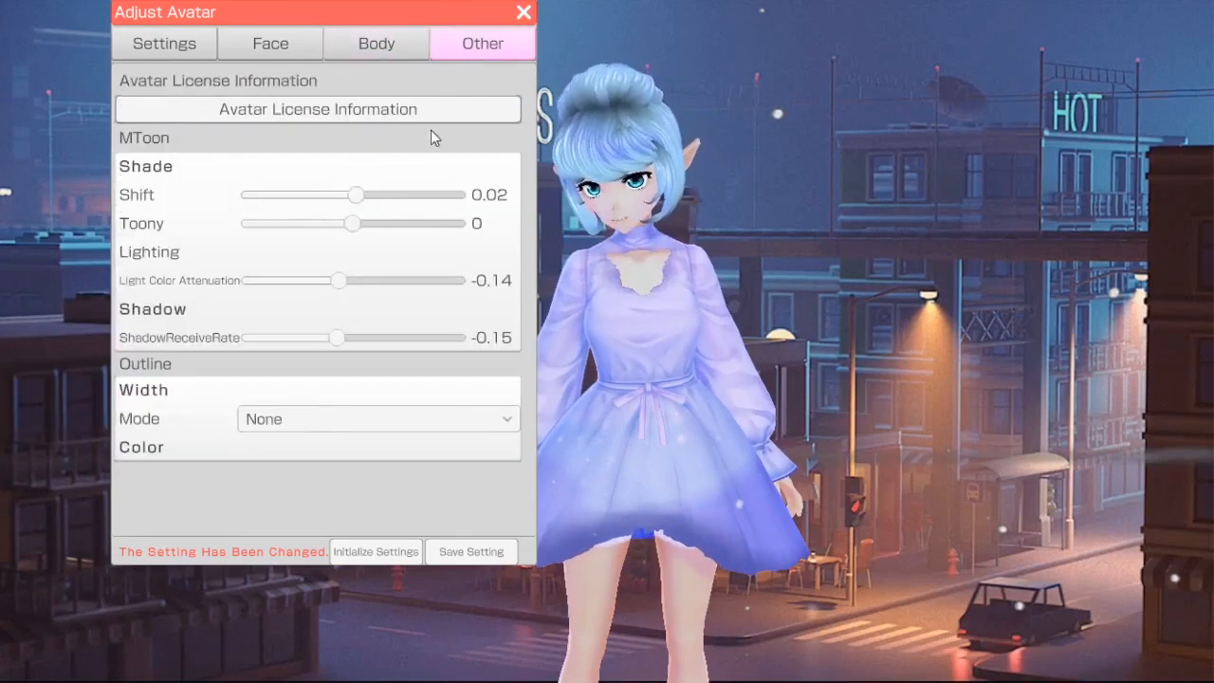
left_click(322, 111)
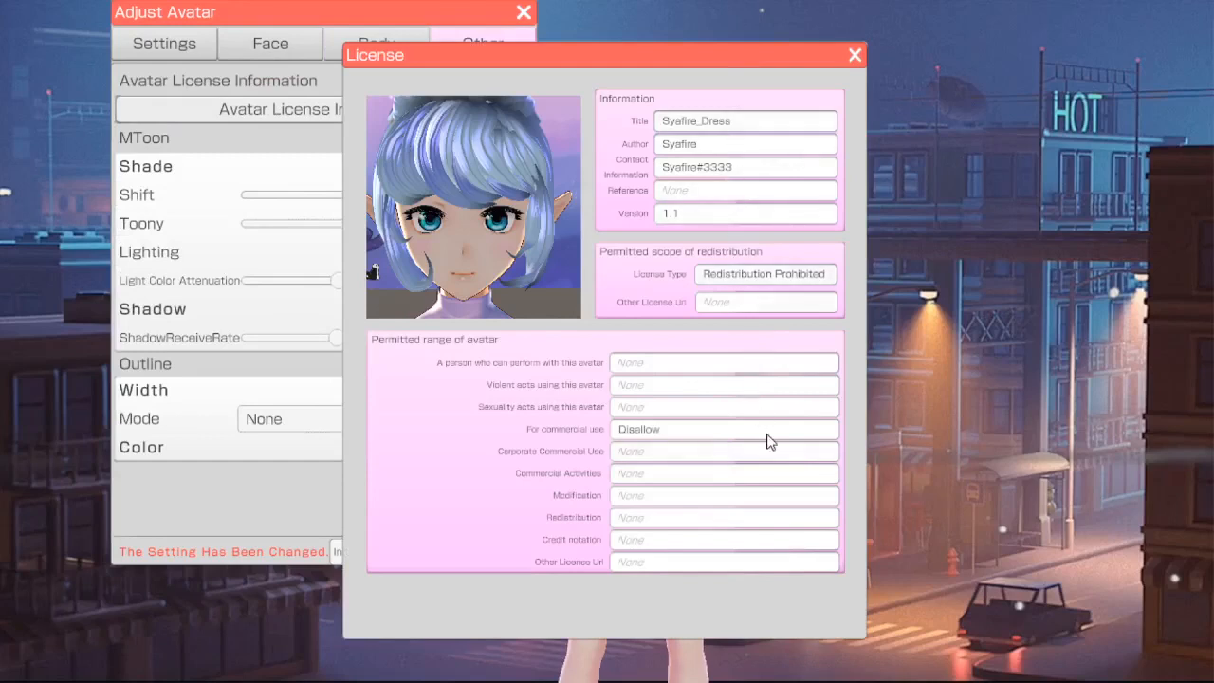
left_click(856, 55)
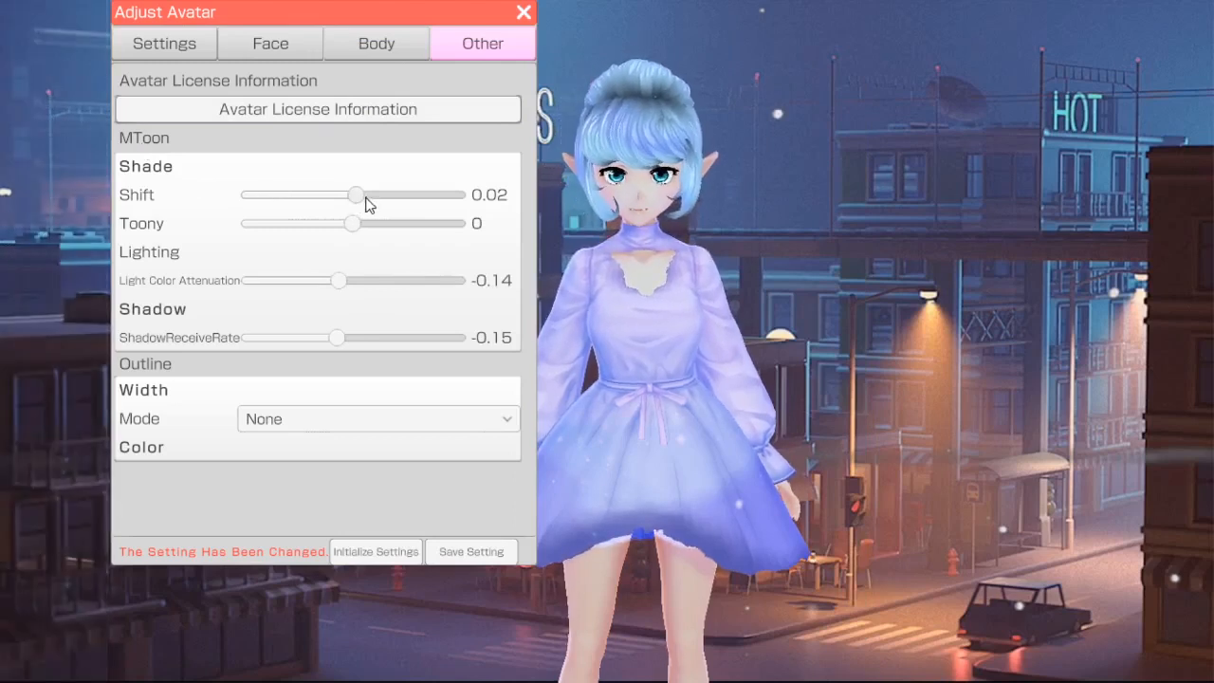
Try high MToon shade values on the avatar, and set Shift to -0.09 and Toony to -0.01
mouse_move(357, 194)
left_mouse_down()
mouse_move(458, 191)
mouse_move(444, 196)
left_mouse_up()
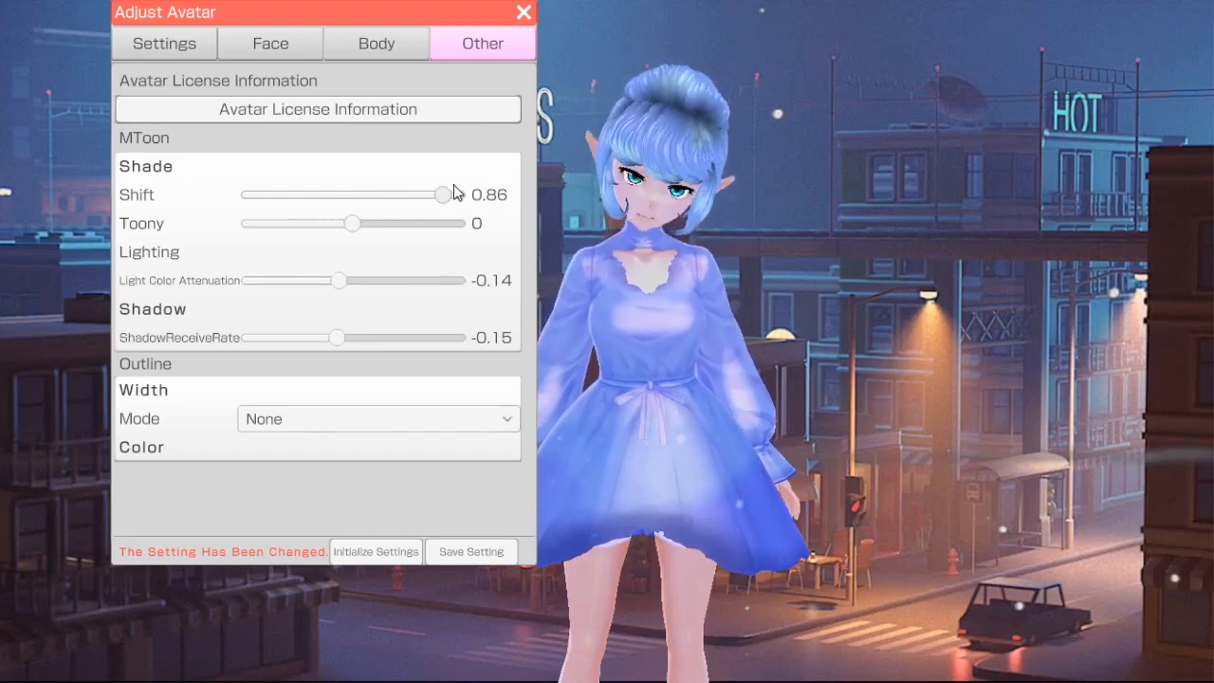
mouse_move(445, 195)
left_mouse_down()
mouse_move(431, 203)
mouse_move(444, 196)
left_mouse_up()
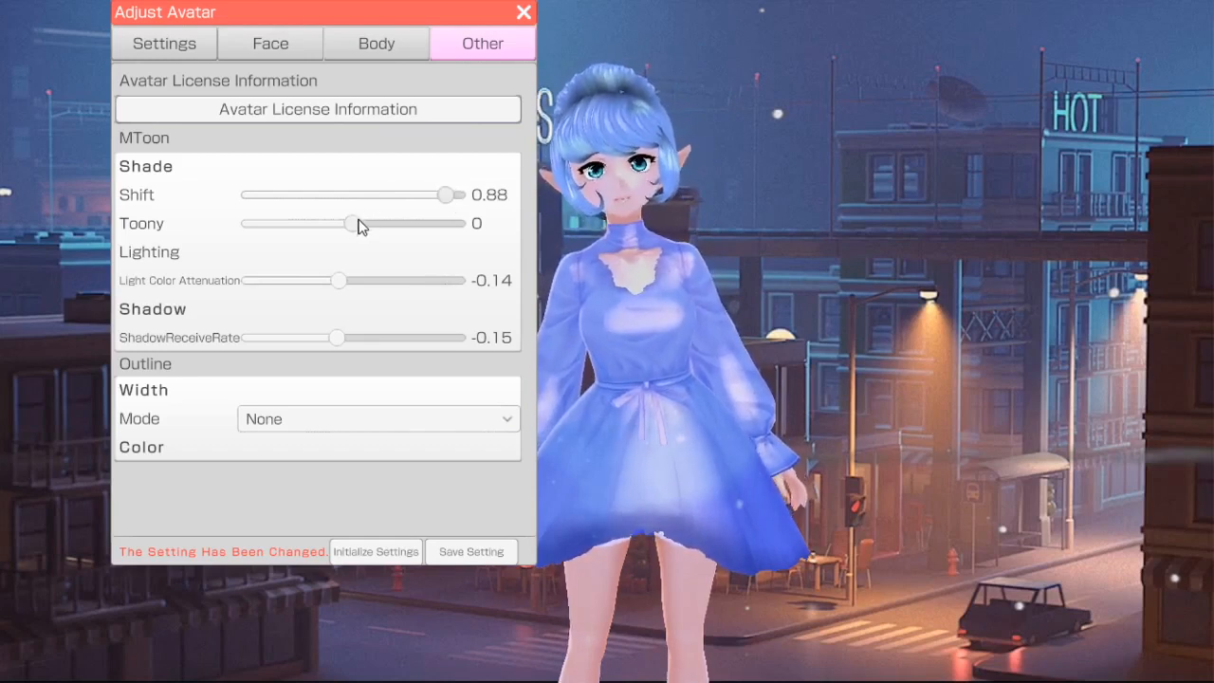
left_click_drag(354, 224, 485, 241)
left_click_drag(397, 243, 534, 246)
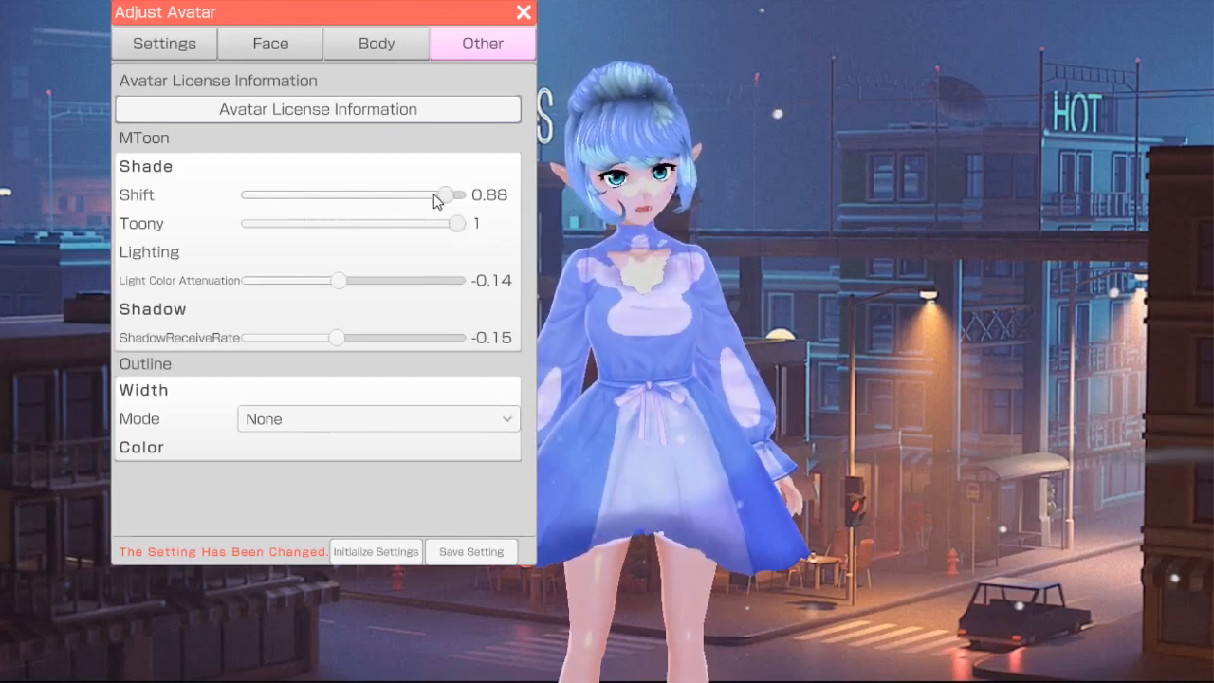
mouse_move(442, 194)
left_mouse_down()
mouse_move(417, 195)
mouse_move(436, 201)
left_mouse_up()
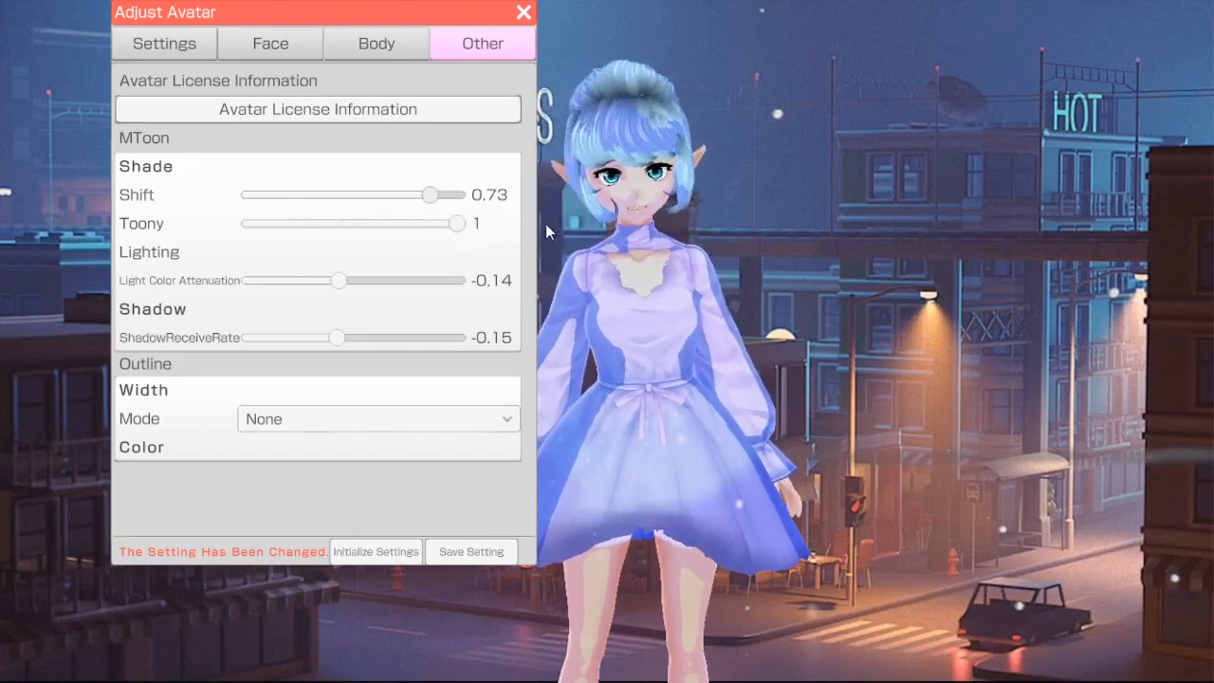
left_click_drag(460, 228, 352, 225)
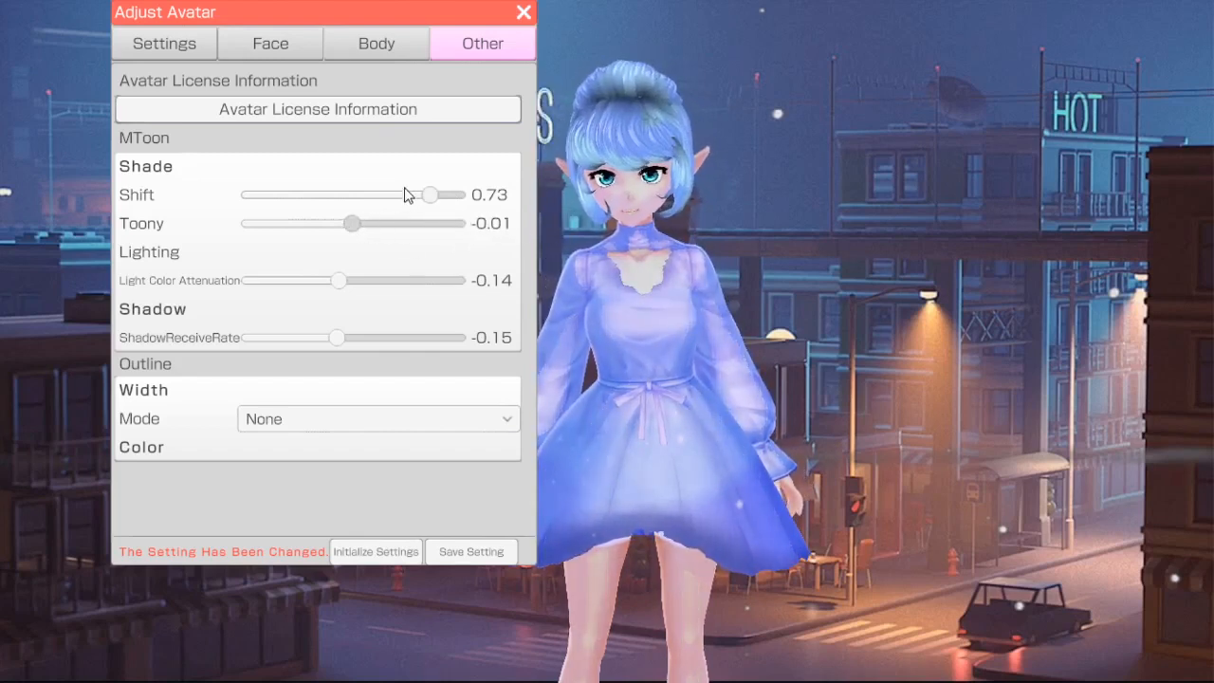
mouse_move(430, 194)
left_mouse_down()
mouse_move(332, 197)
mouse_move(347, 200)
left_mouse_up()
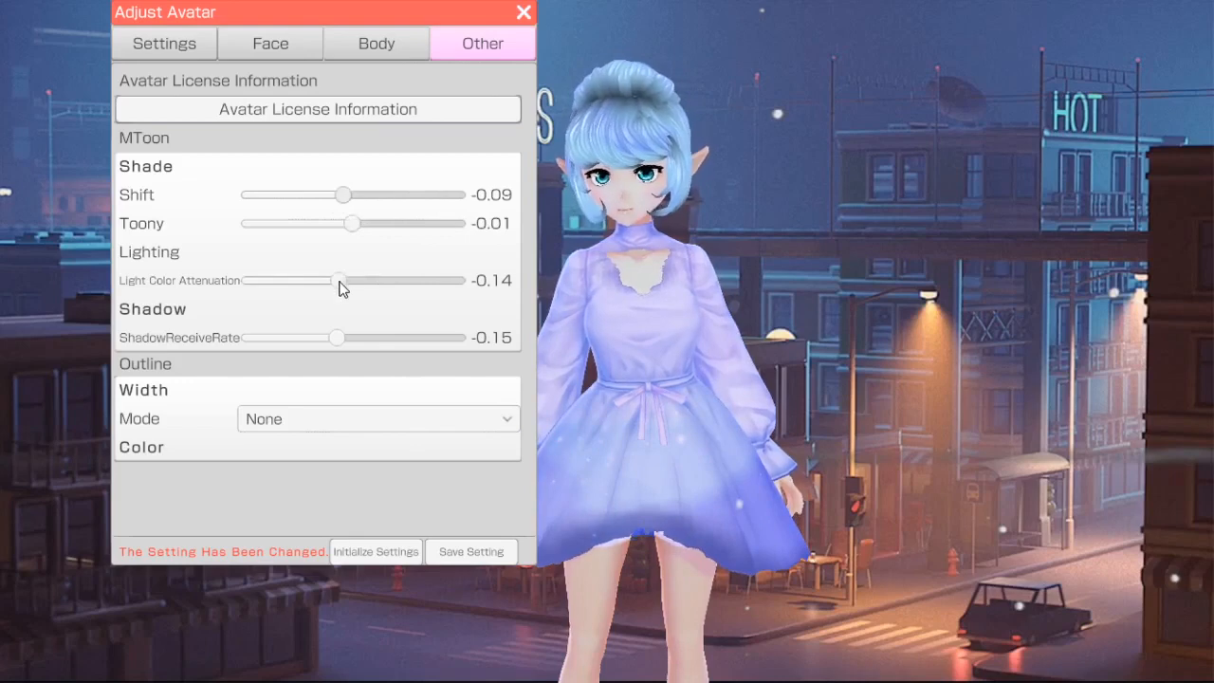
Set the MToon Light Color Attenuation to 0.09 and ShadowReceiveRate to 1, and save the avatar settings
mouse_move(338, 280)
left_mouse_down()
mouse_move(493, 289)
mouse_move(226, 290)
mouse_move(503, 289)
left_mouse_up()
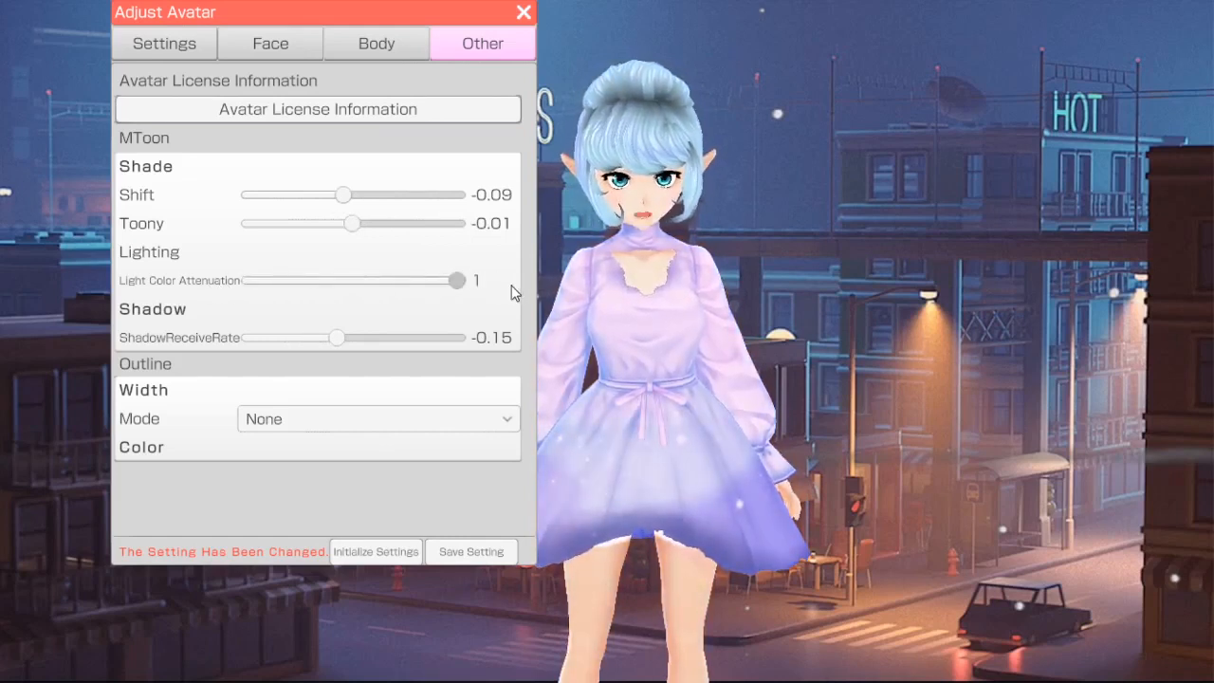
mouse_move(512, 286)
left_mouse_down()
mouse_move(459, 279)
mouse_move(501, 282)
left_mouse_up()
mouse_move(382, 287)
left_mouse_down()
mouse_move(287, 278)
mouse_move(365, 281)
left_mouse_up()
left_click_drag(336, 338, 435, 338)
left_click_drag(525, 325, 608, 322)
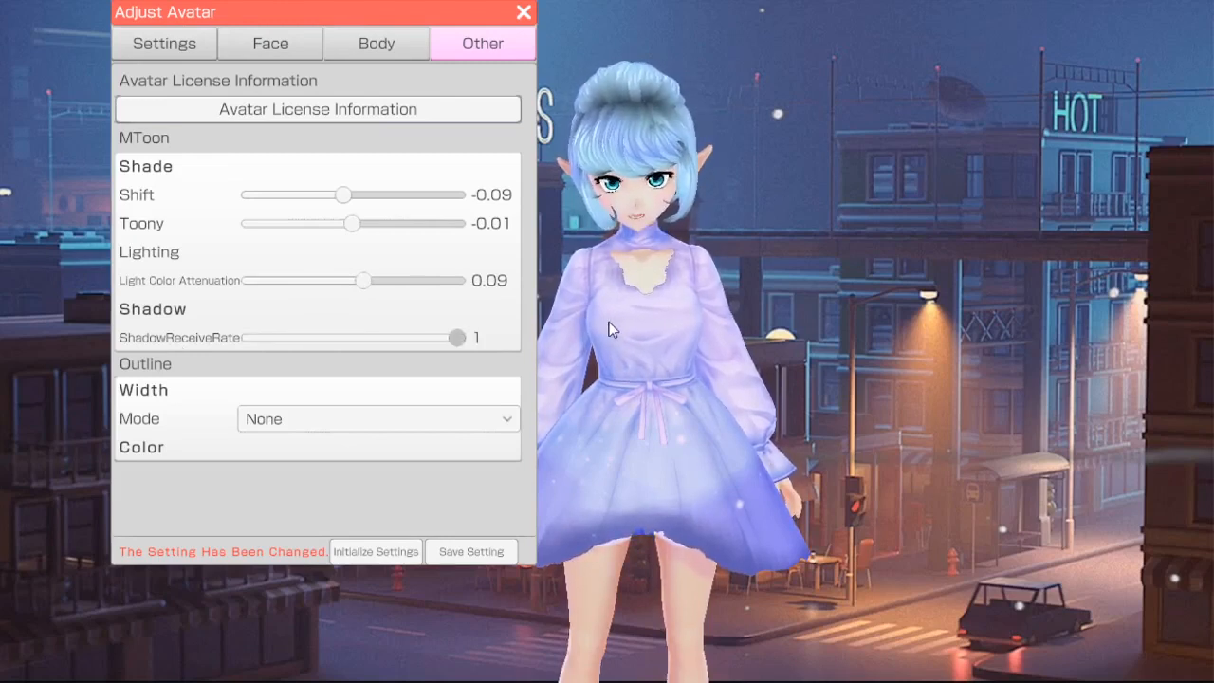
mouse_move(662, 335)
middle_mouse_down()
mouse_move(692, 328)
mouse_move(670, 322)
middle_mouse_up()
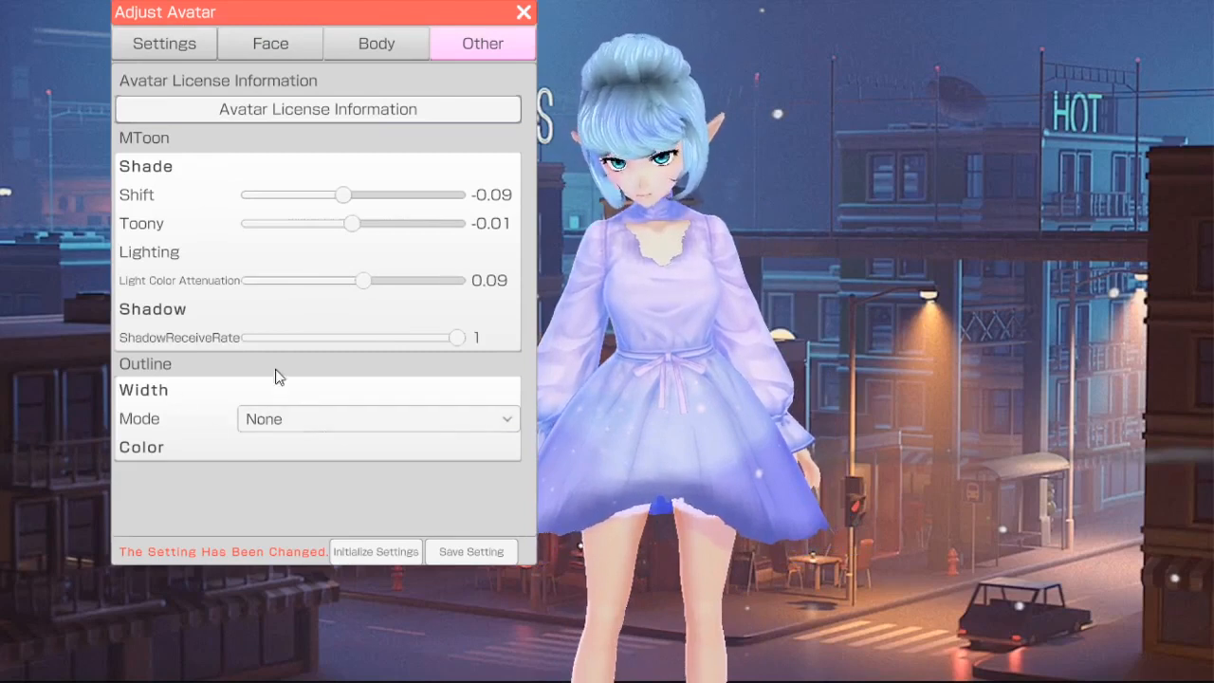
left_click(469, 550)
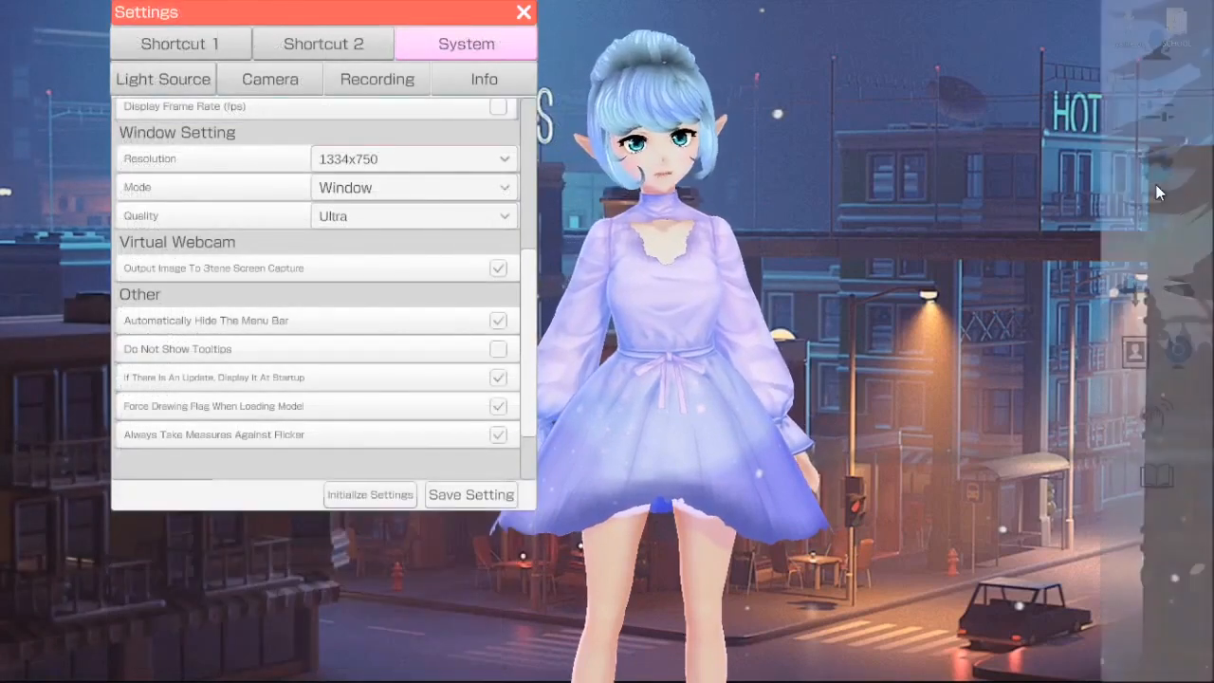
Open the general settings, look over the Shortcut 1 and Shortcut 2 assignments, and return to the start of the System settings
left_click(1156, 173)
left_click(1156, 173)
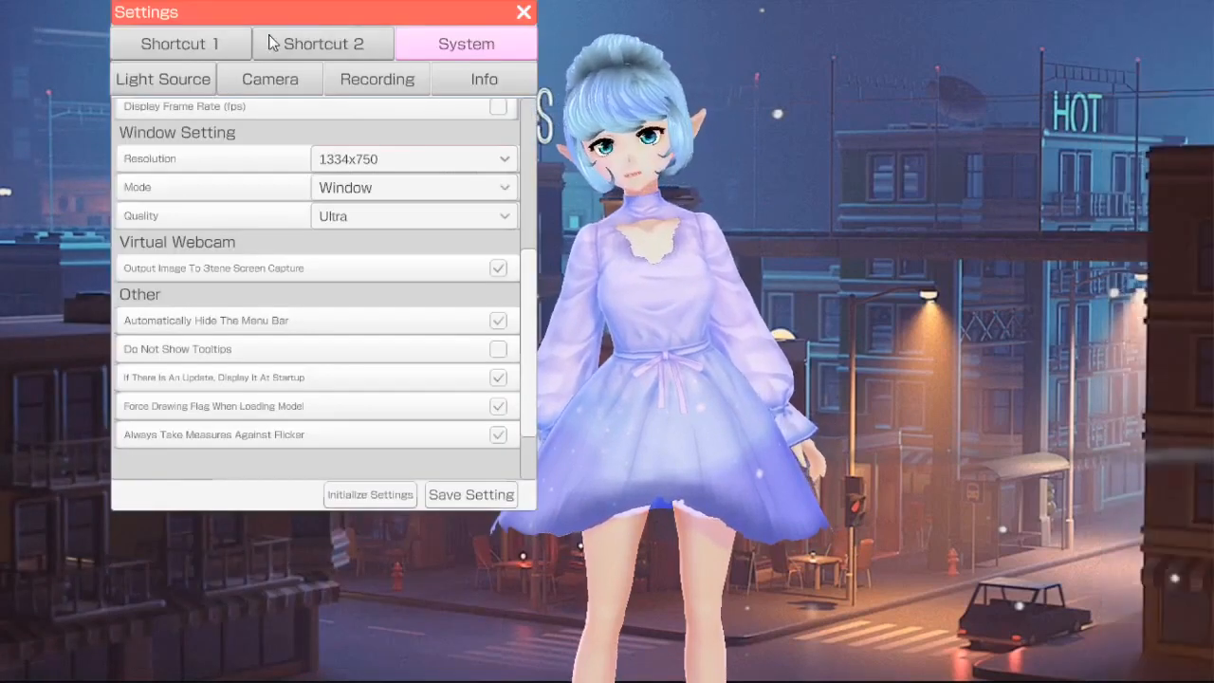
left_click(197, 44)
left_click(343, 45)
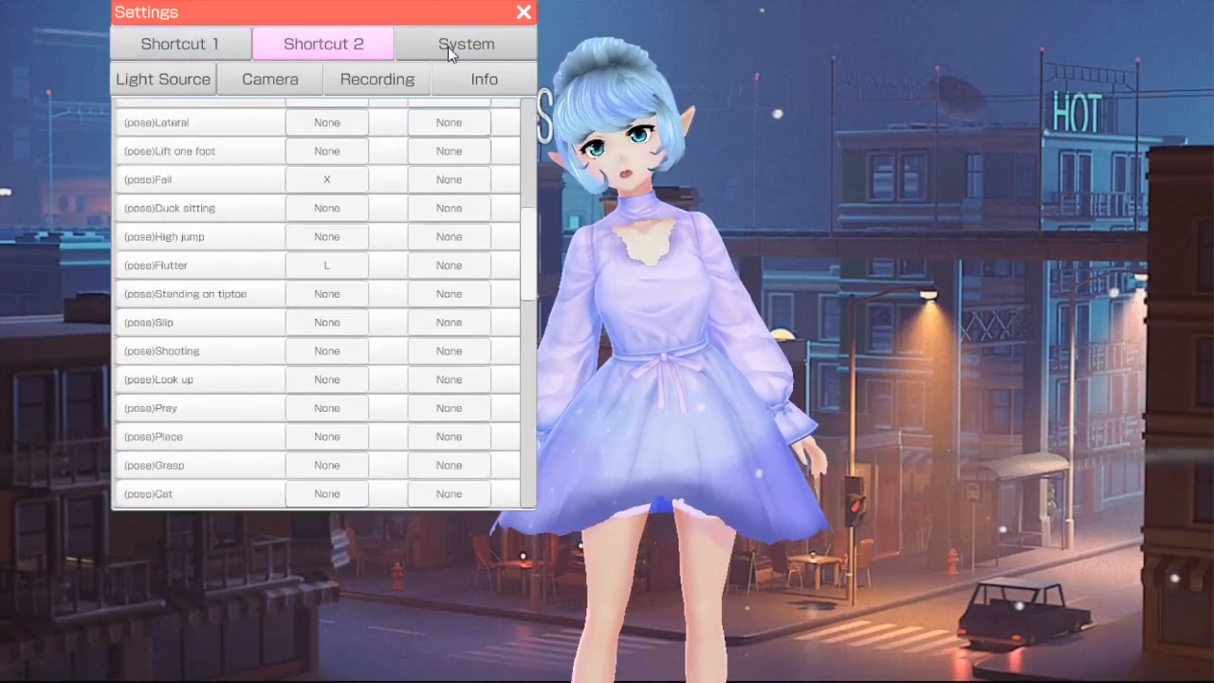
left_click(491, 45)
scroll(369, 285, "up", 6)
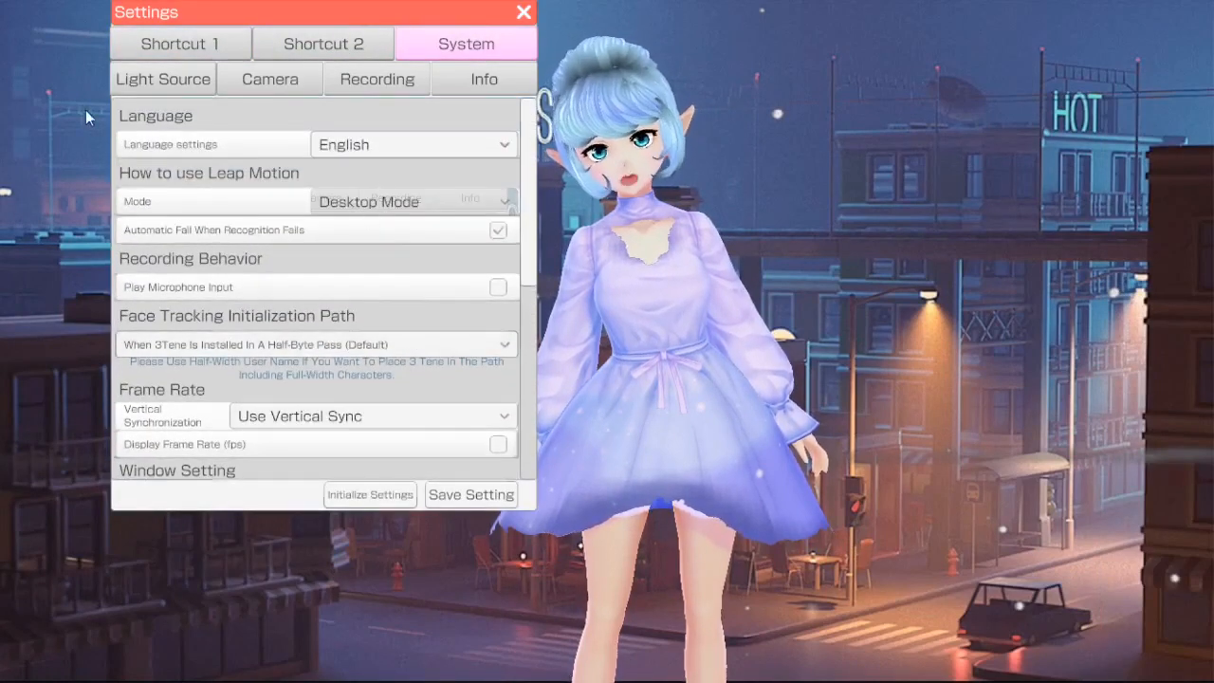
Review the available interface languages in the System settings and keep English
left_click(373, 144)
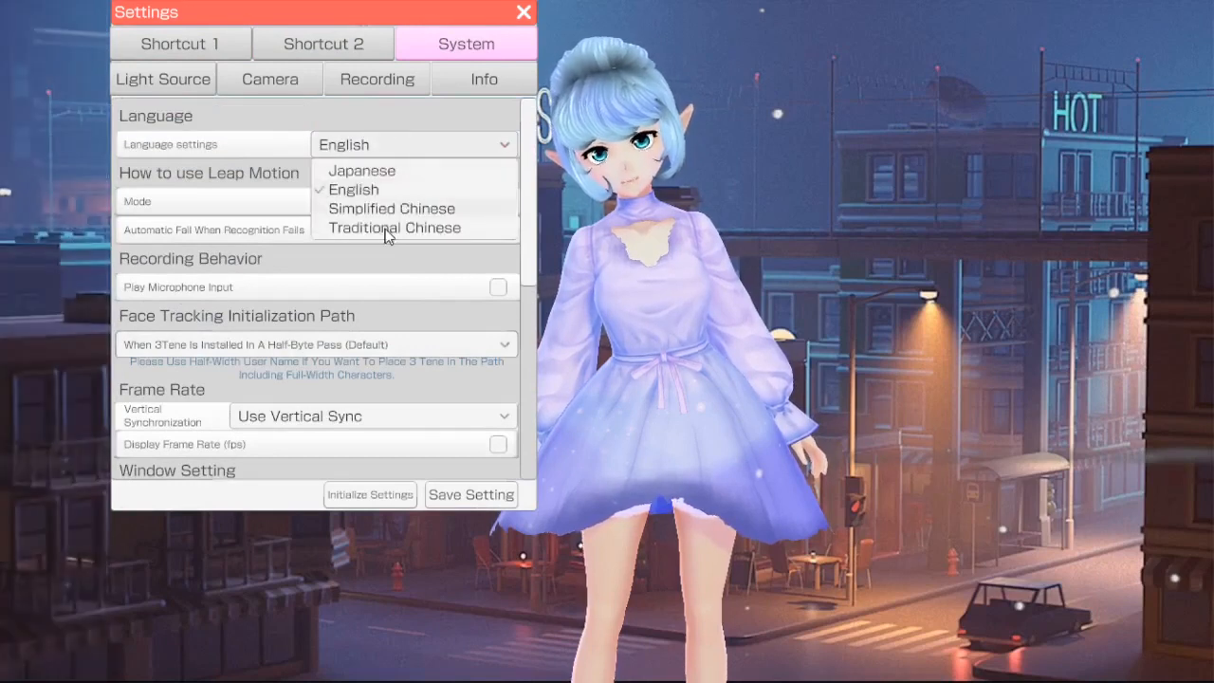
left_click(400, 145)
left_click(399, 147)
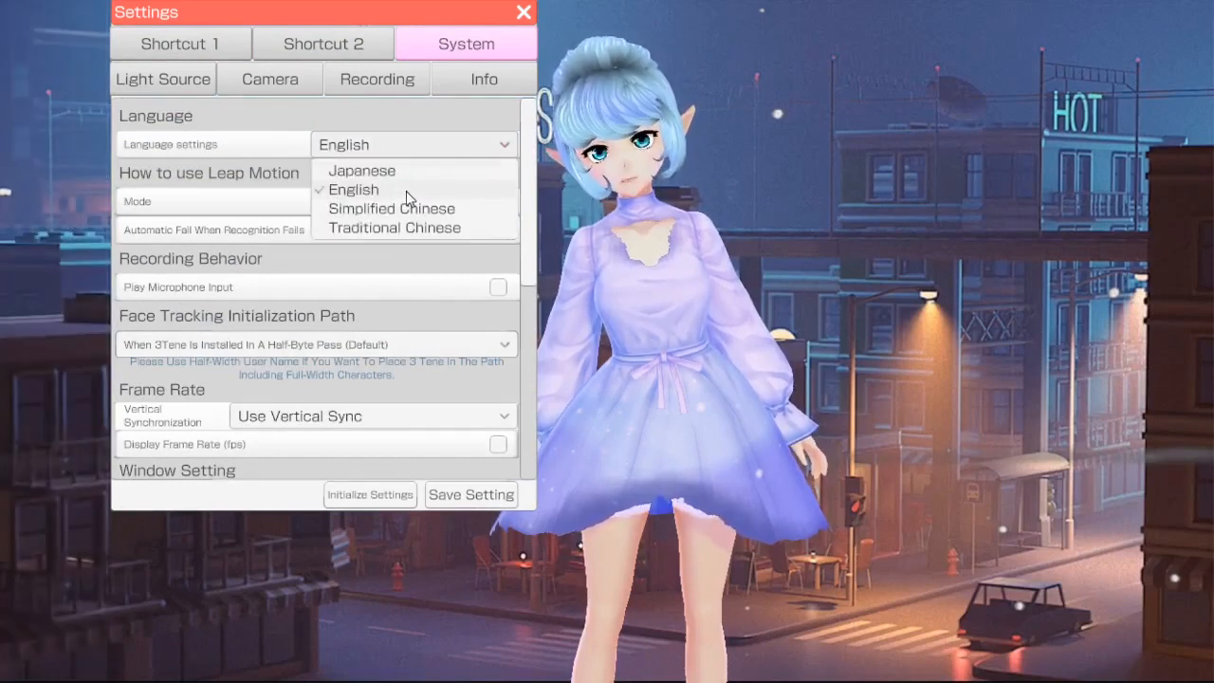
left_click(406, 190)
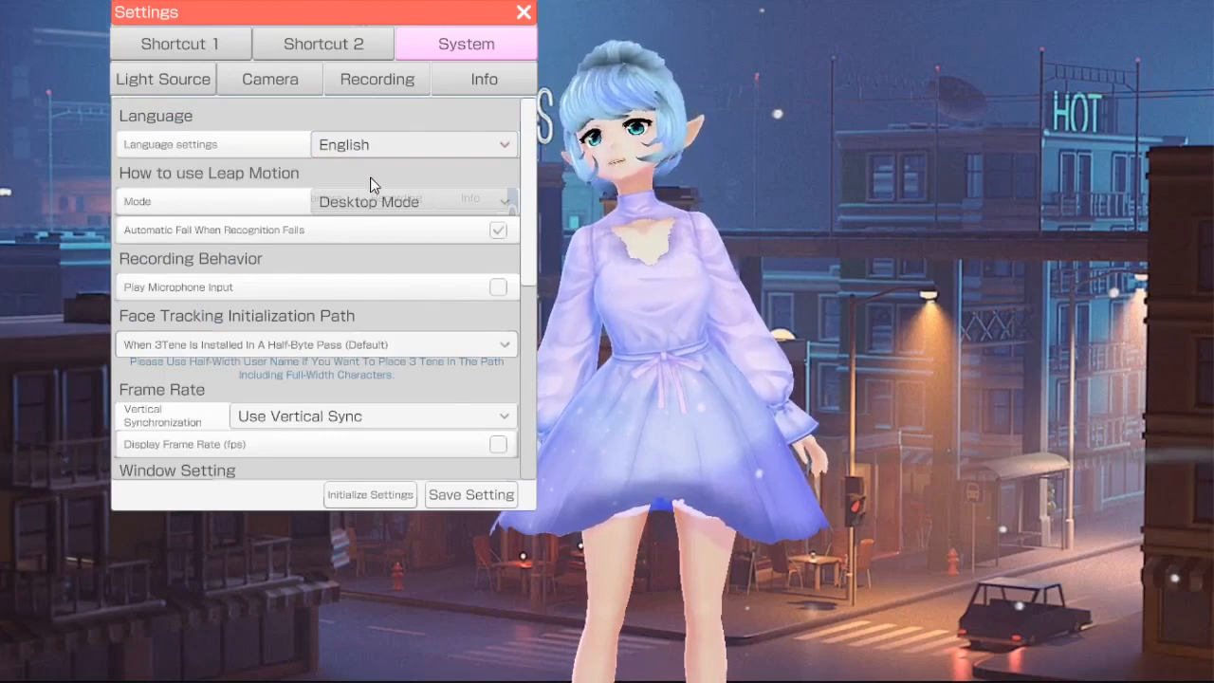
scroll(268, 298, "down", 1)
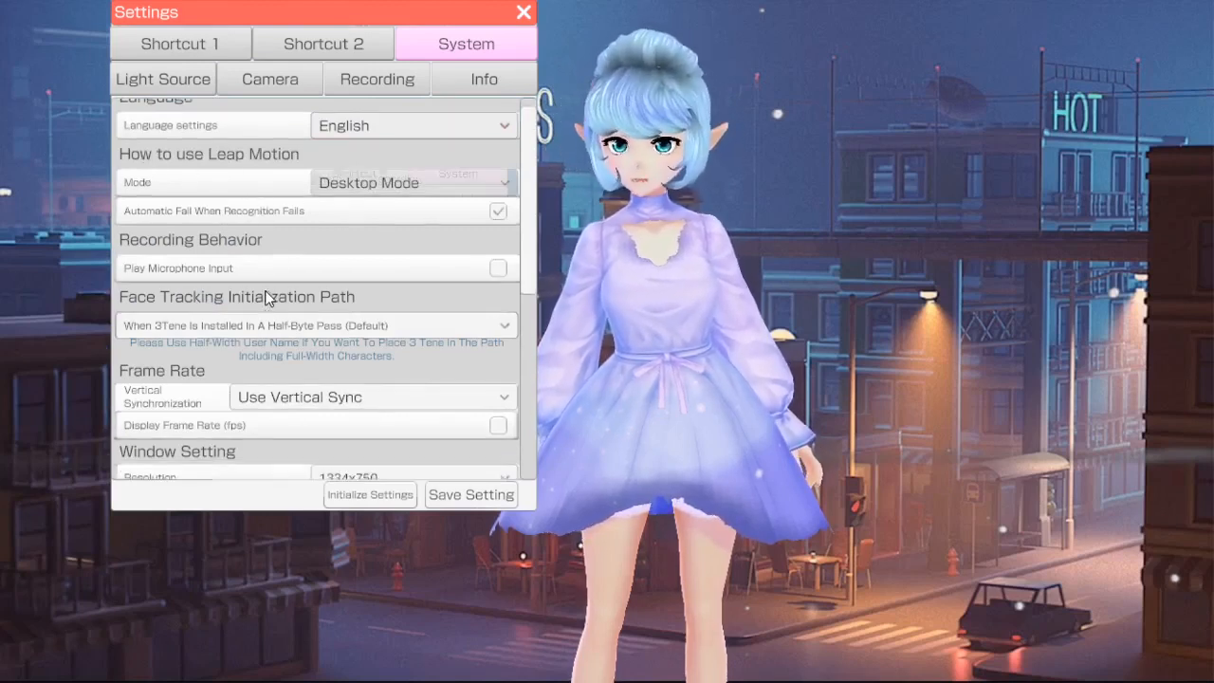
Review the Face Tracking Initialization Path and Vertical Synchronization options, keeping the half-byte default path and Use Vertical Sync
scroll(269, 298, "down", 1)
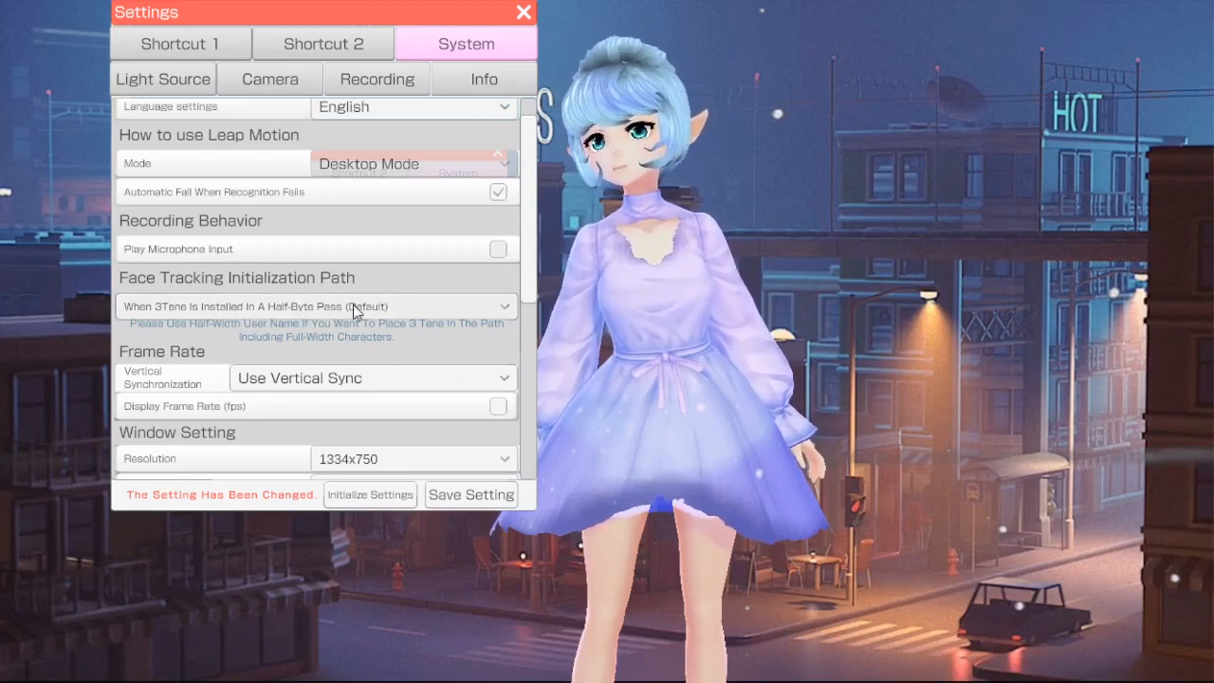
left_click(401, 305)
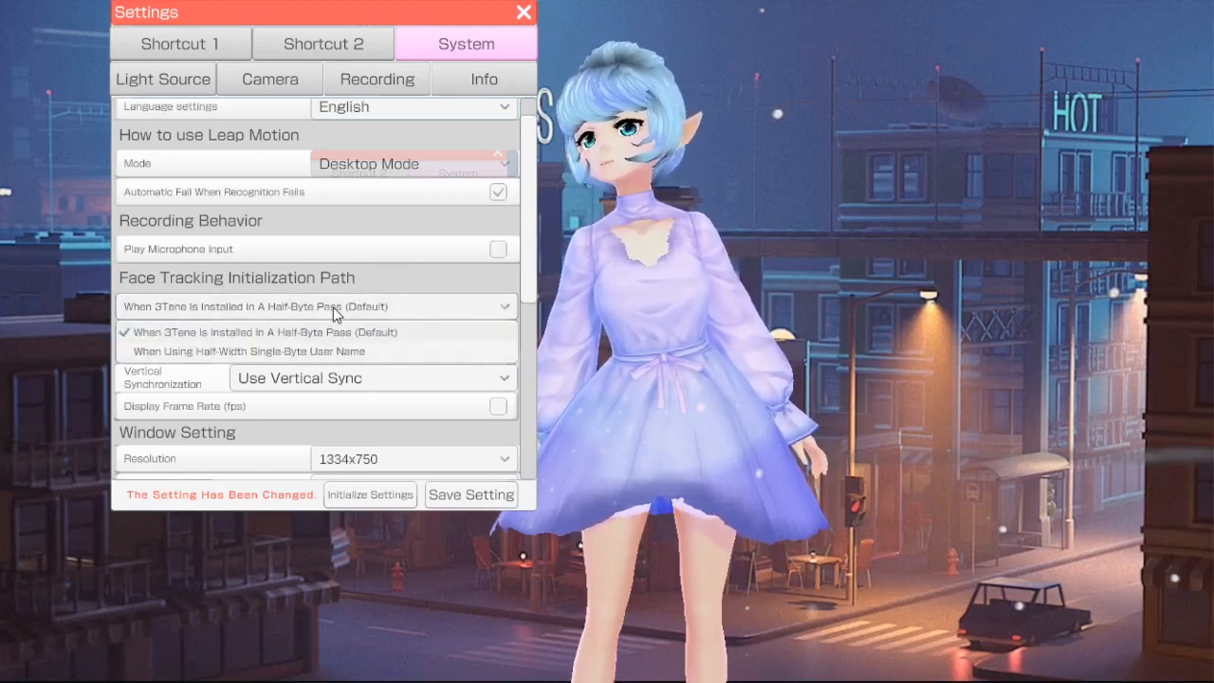
left_click(375, 328)
scroll(343, 358, "down", 1)
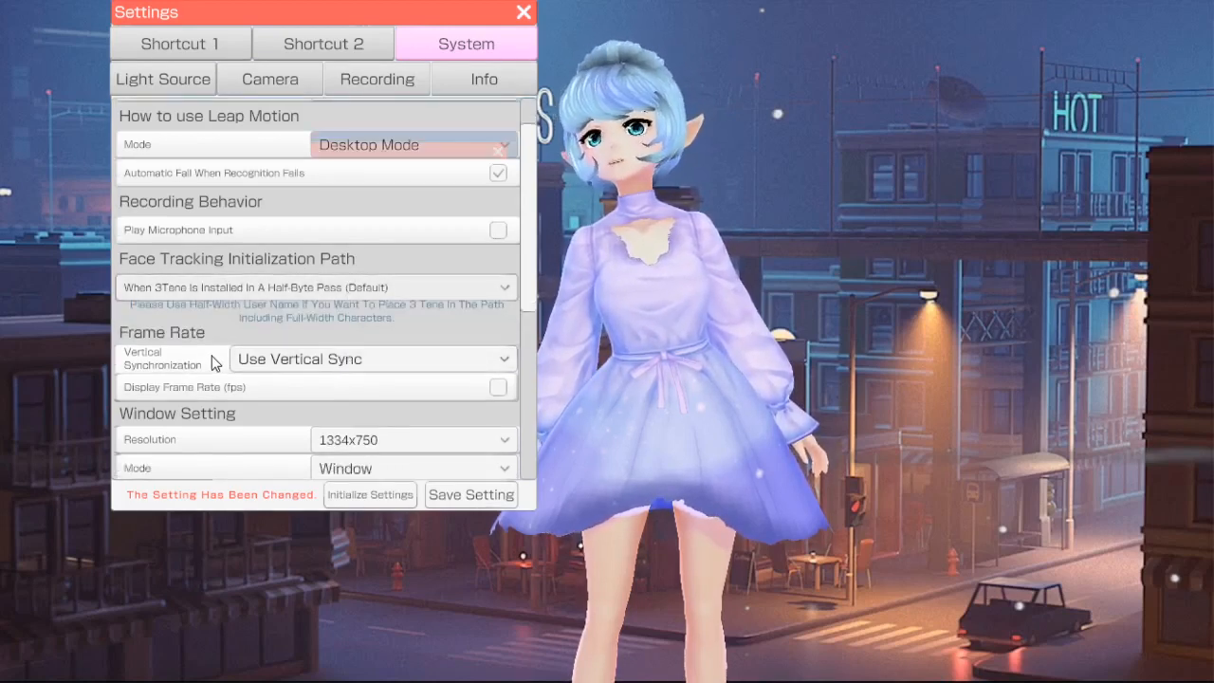
scroll(319, 338, "down", 1)
left_click(334, 342)
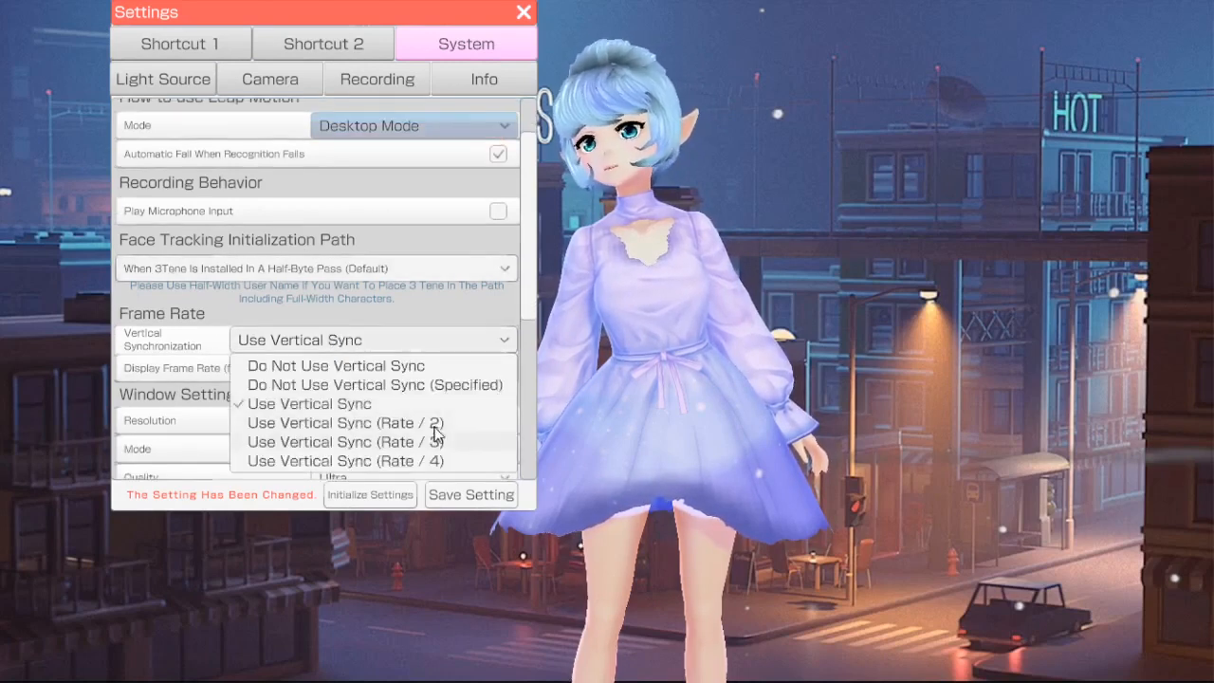
left_click(380, 352)
scroll(371, 357, "down", 4)
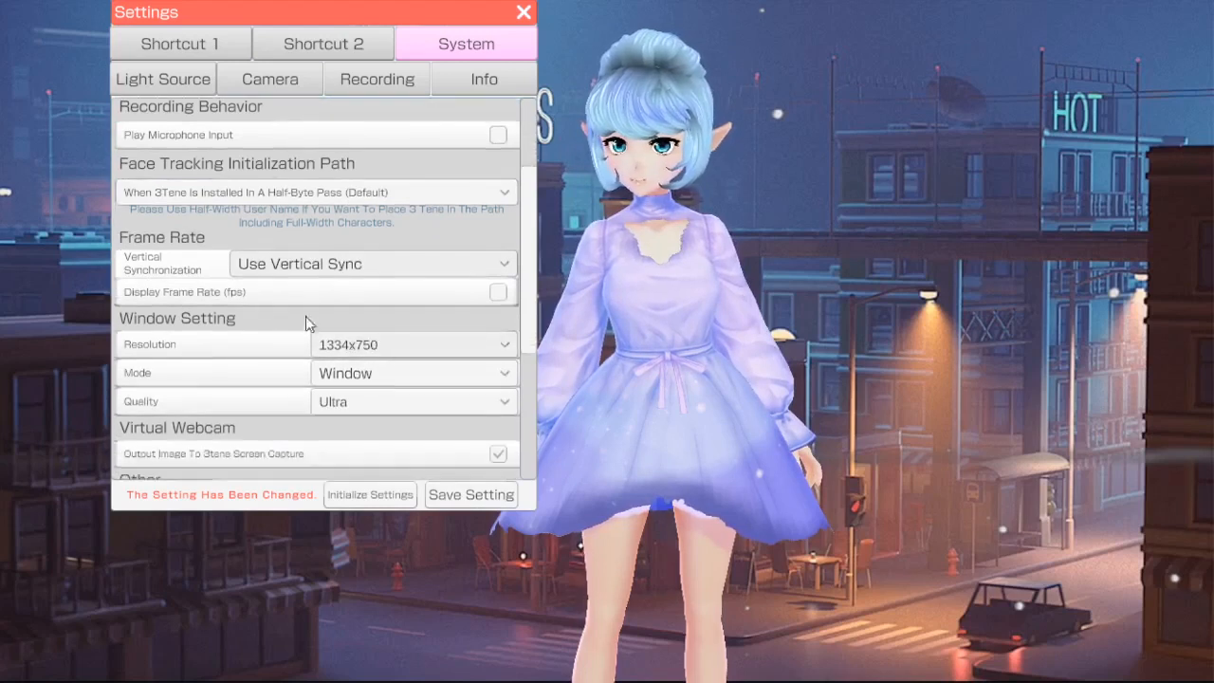
Review the window Resolution and Mode options in the System settings, keeping 1334x750 and Window
scroll(275, 308, "down", 3)
left_click(379, 287)
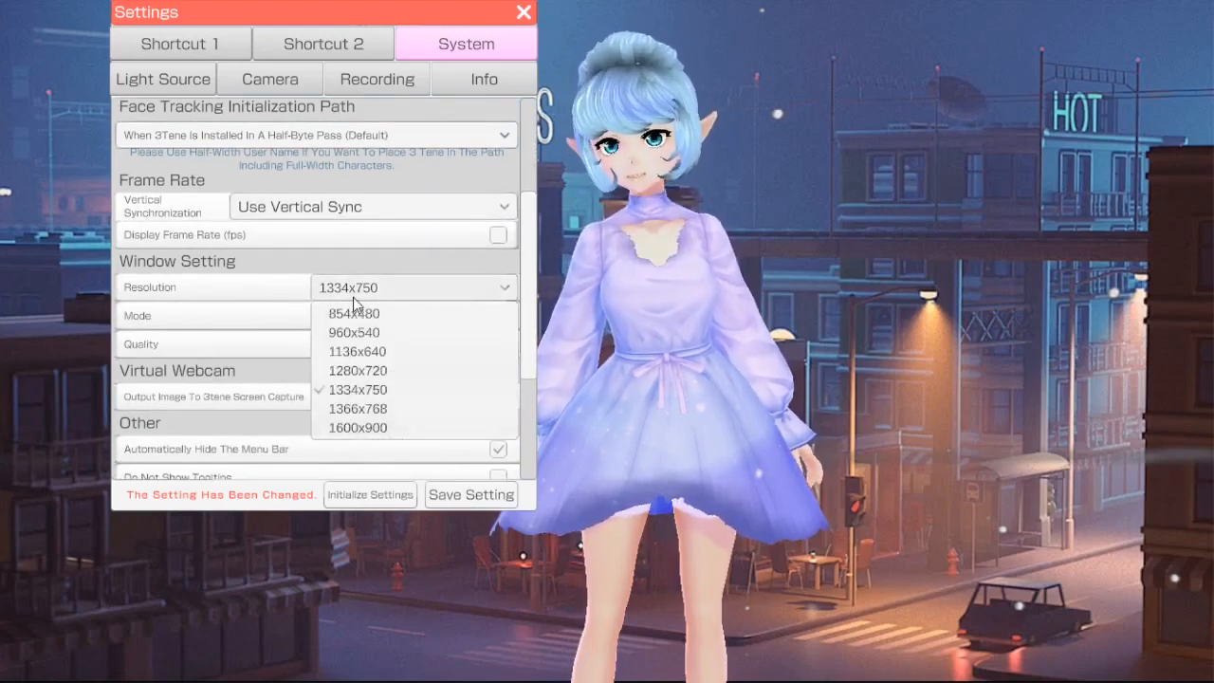
left_click(408, 288)
left_click(403, 289)
left_click(401, 287)
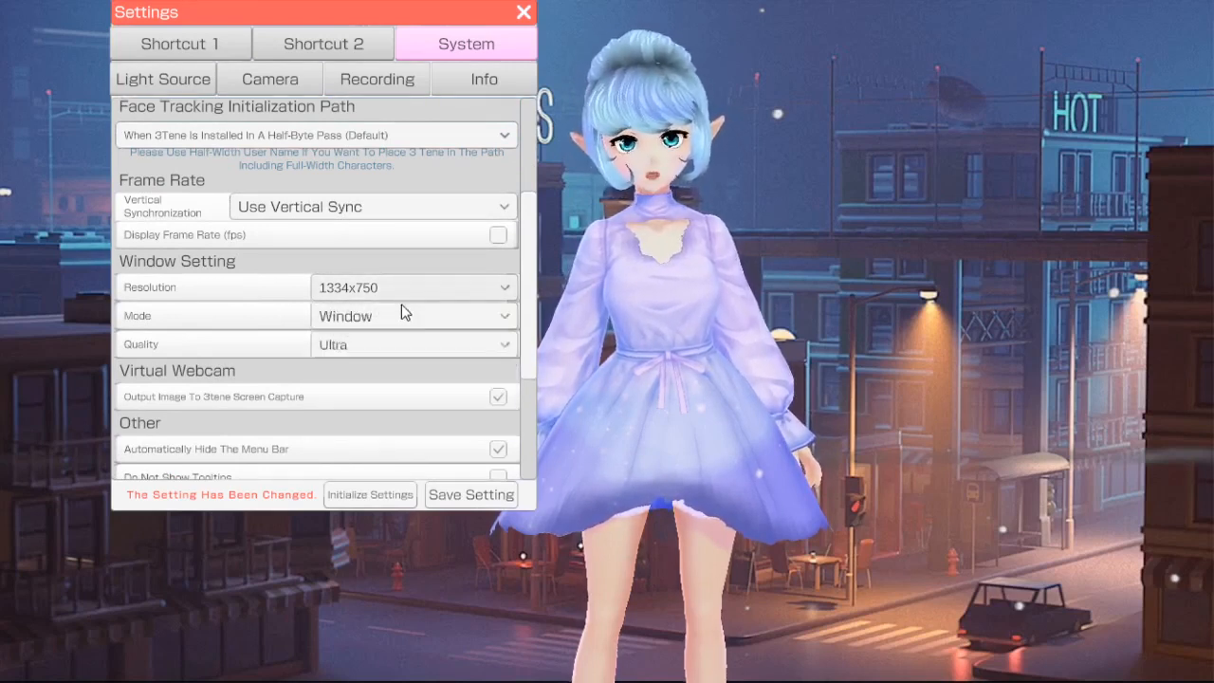
left_click(401, 313)
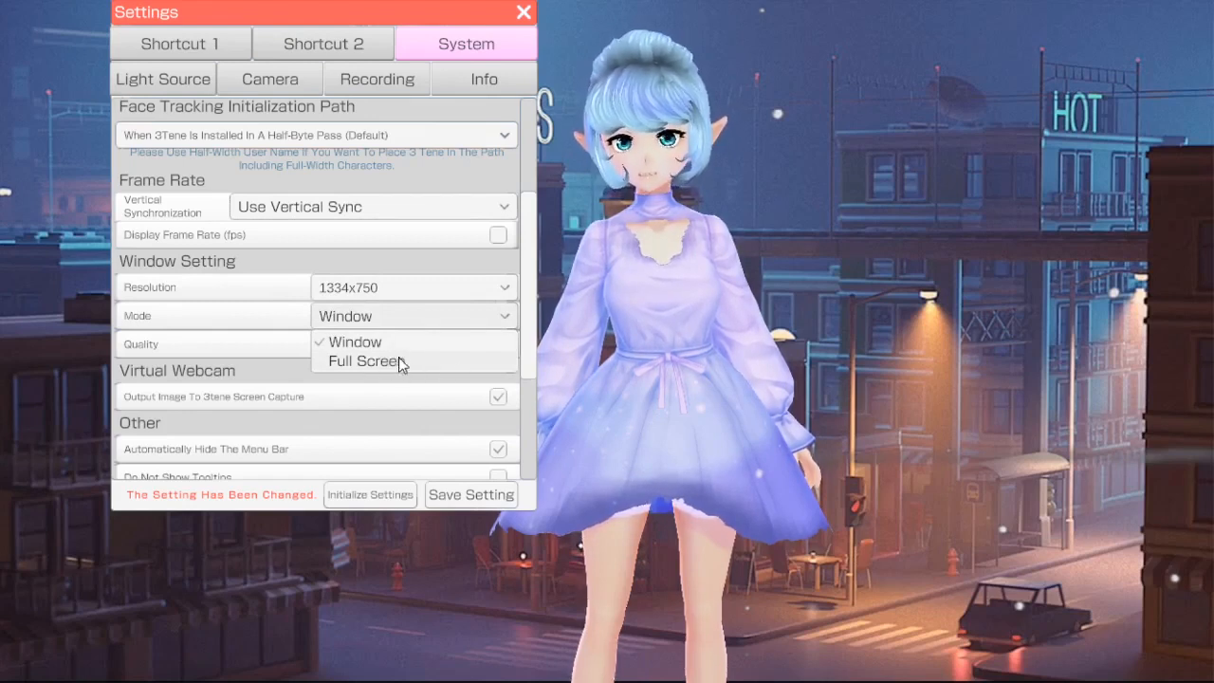
left_click(409, 316)
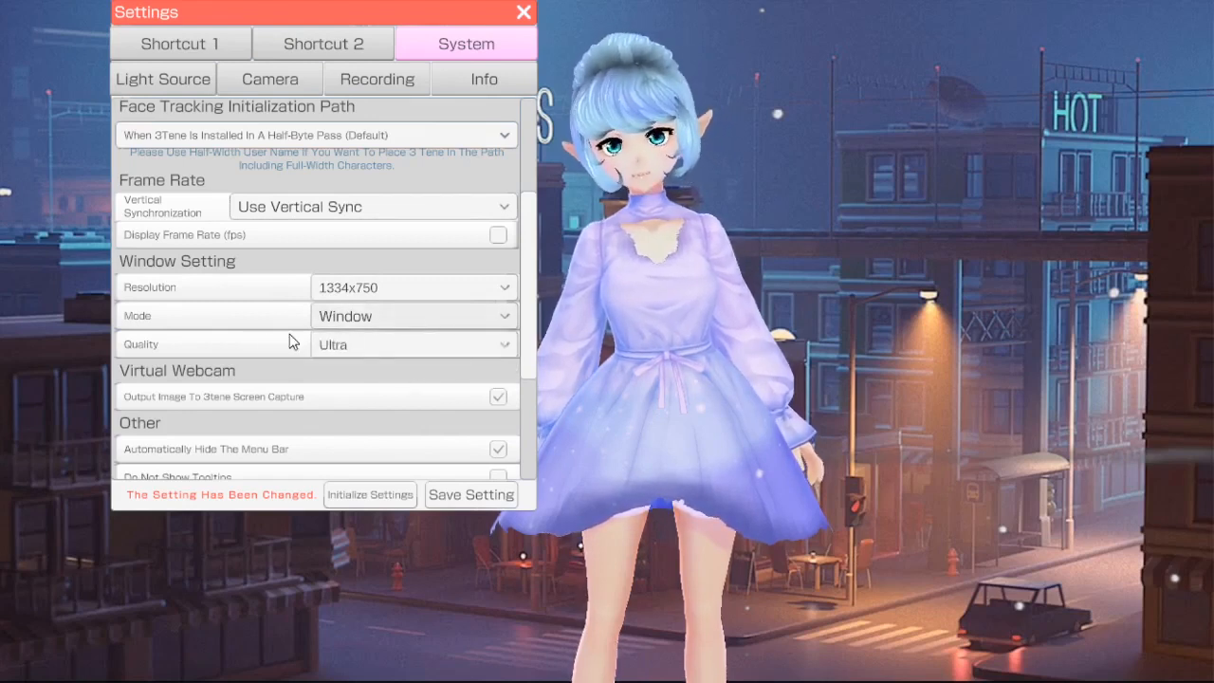
Try the Low window quality, and set the quality back to Ultra
left_click(388, 345)
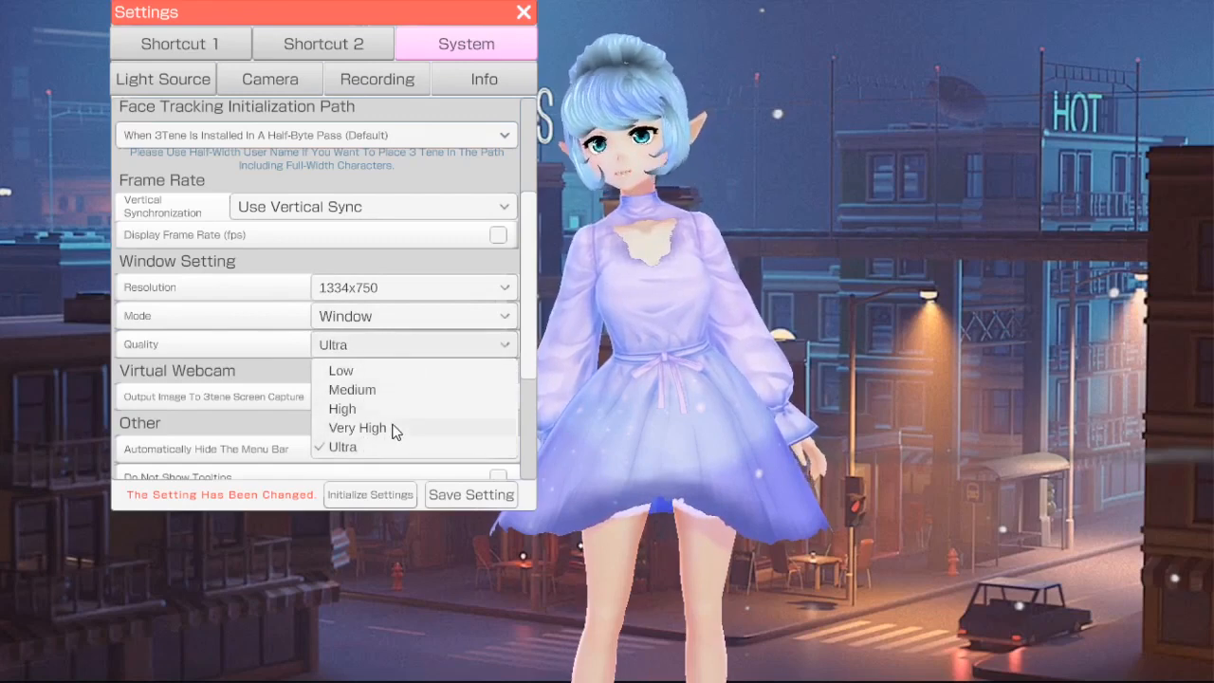
left_click(373, 372)
left_click(393, 348)
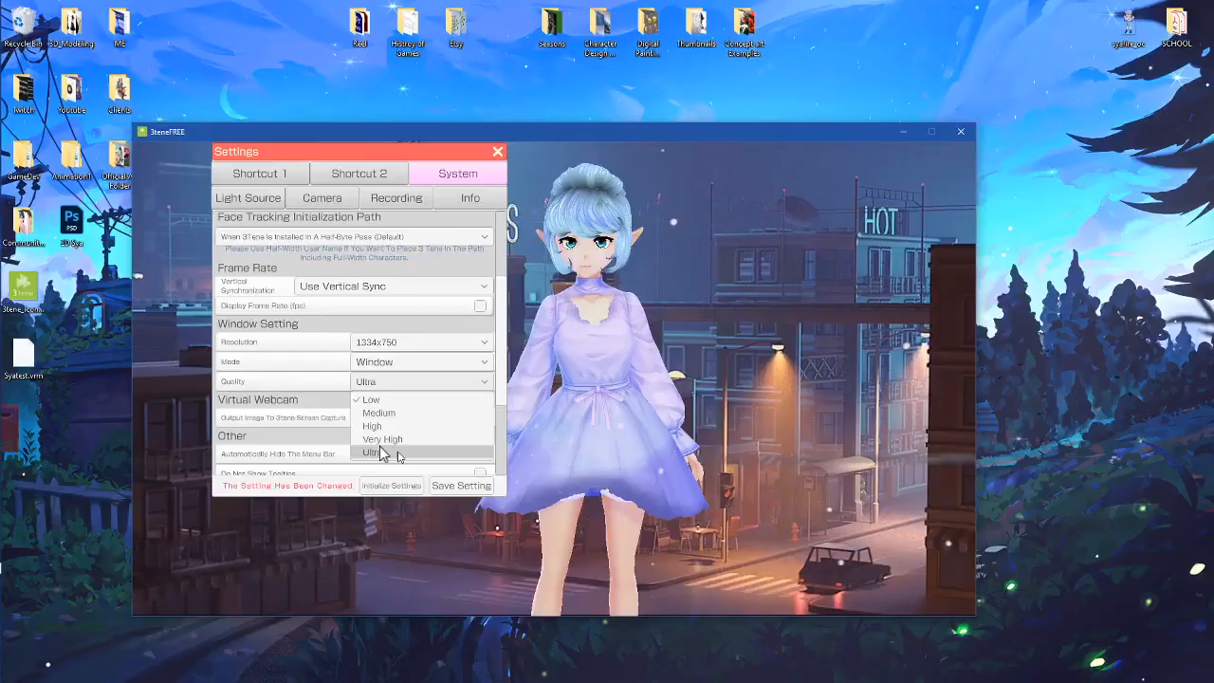
left_click(392, 448)
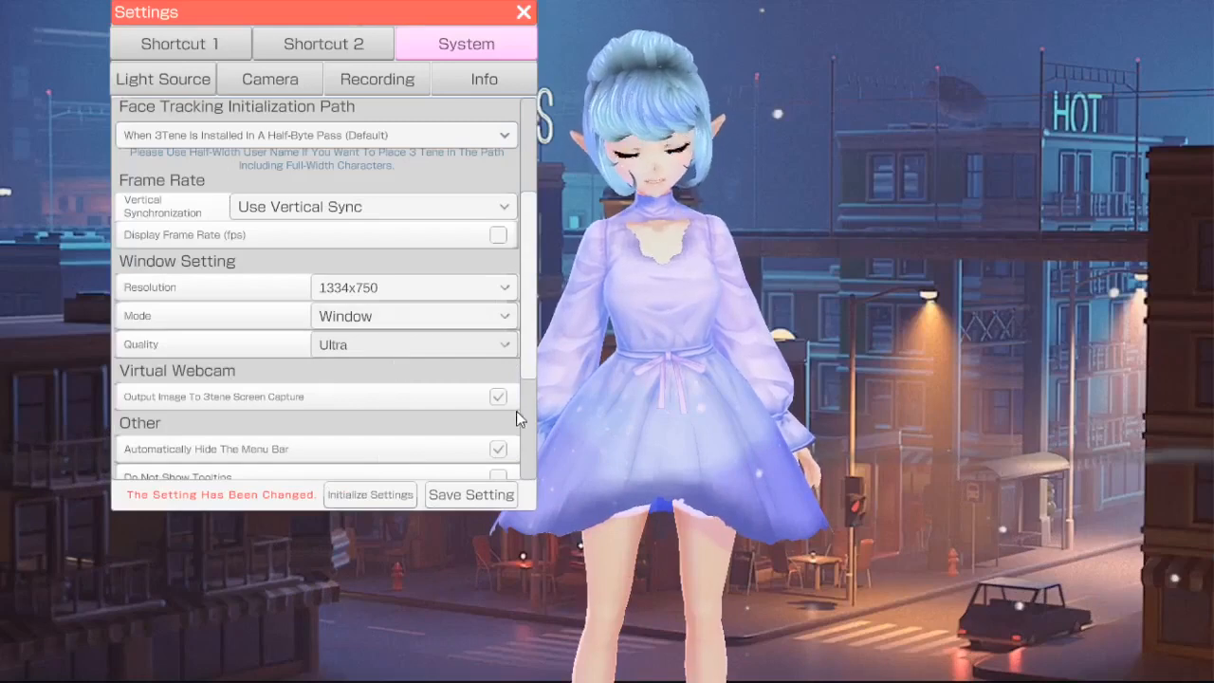
Test Automatically Hide The Menu Bar and Do Not Show Tooltips, keep only the menu bar hiding enabled, and save the System settings
scroll(368, 368, "down", 4)
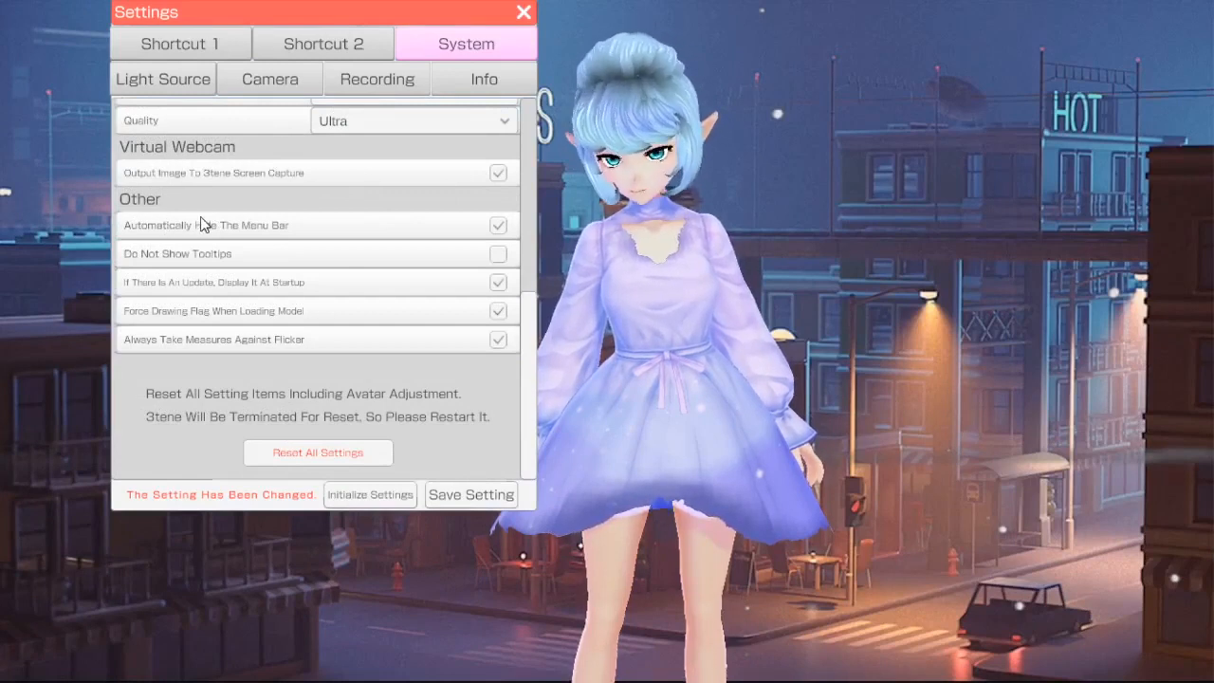
left_click(497, 226)
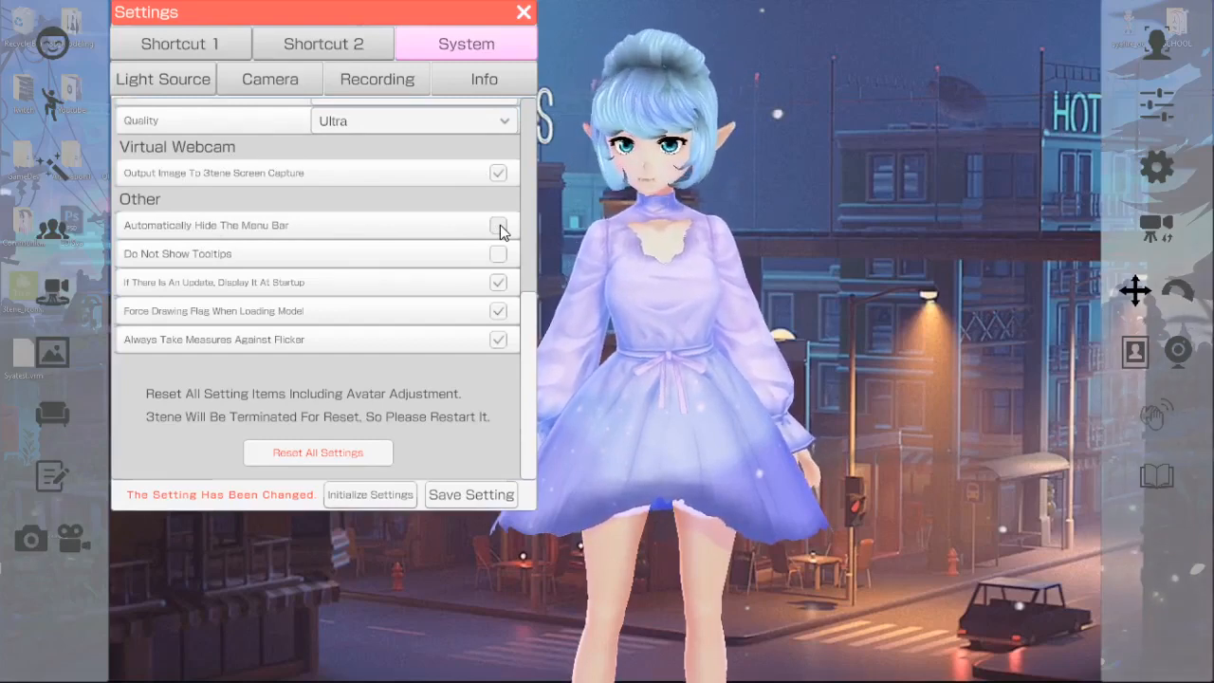
left_click(499, 228)
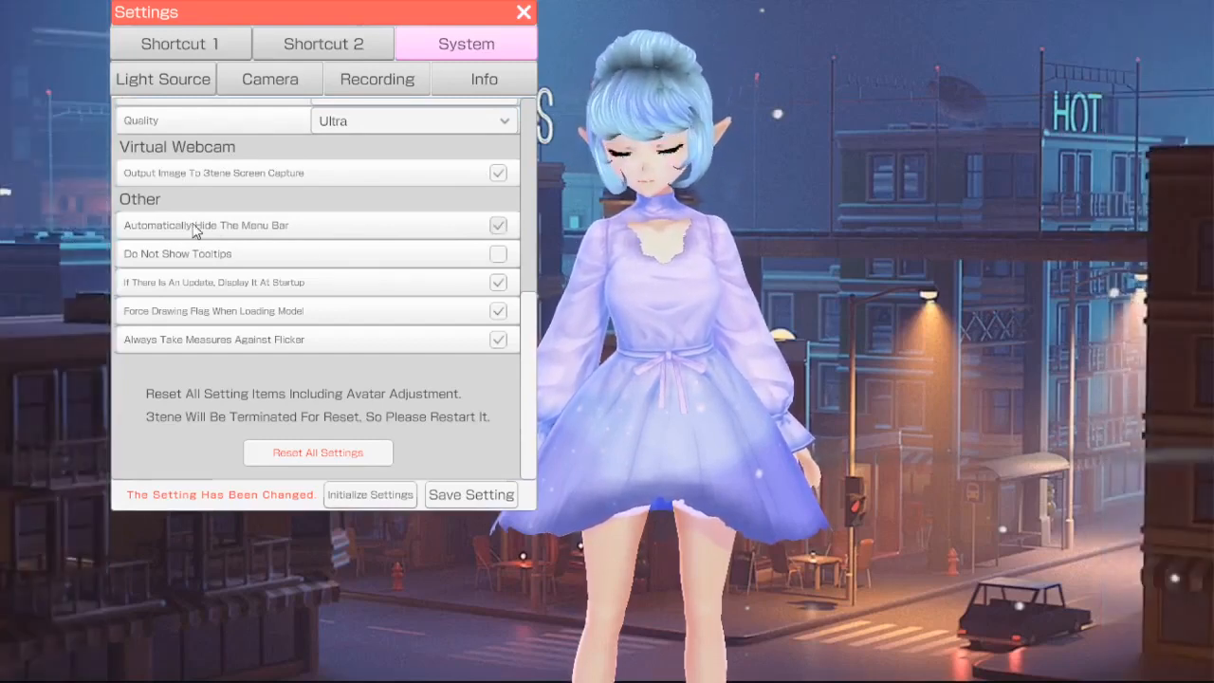
left_click(496, 228)
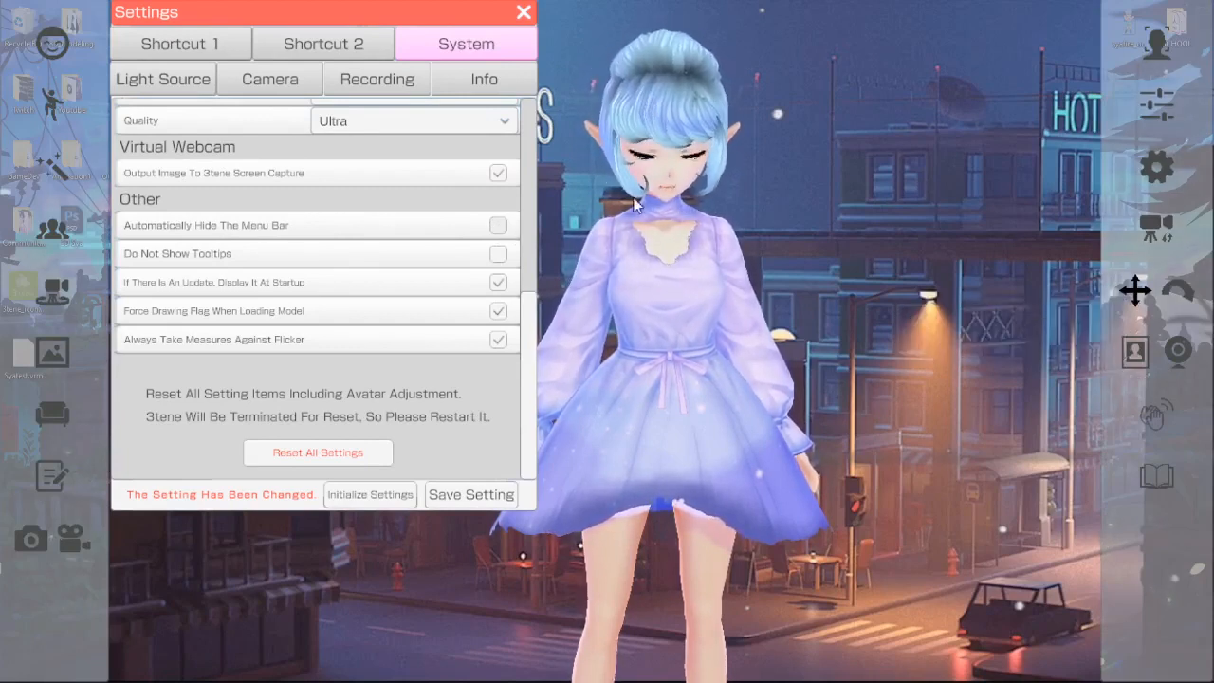
left_click(495, 228)
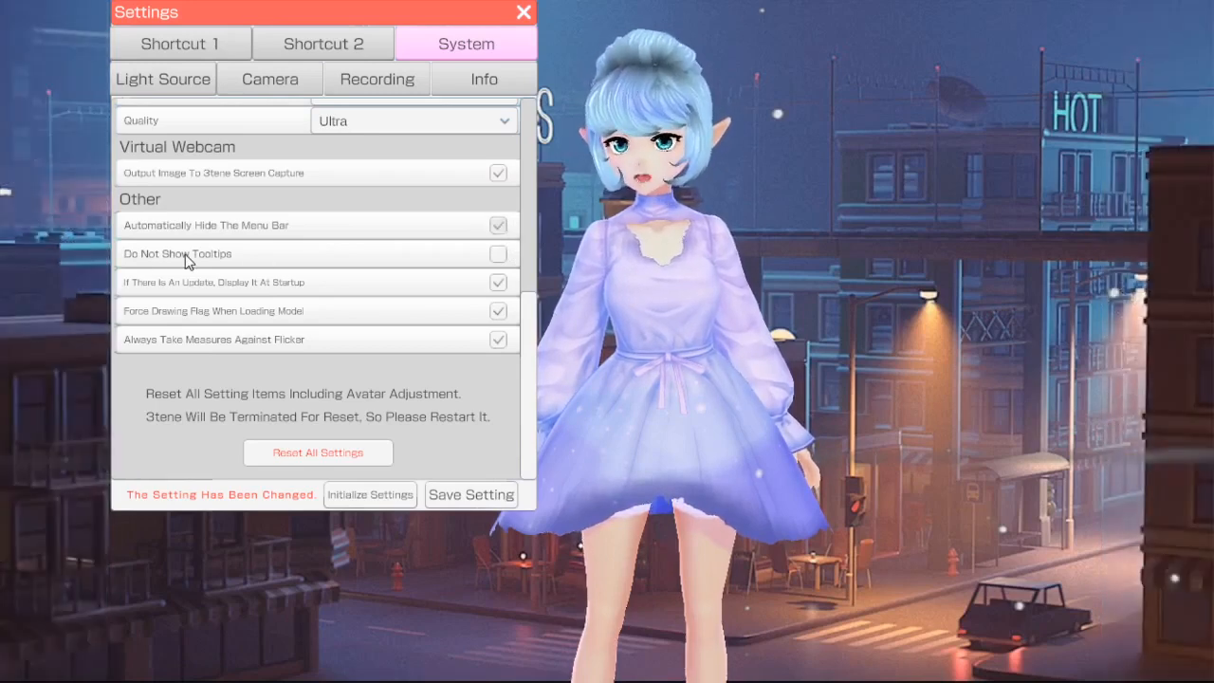
left_click(497, 256)
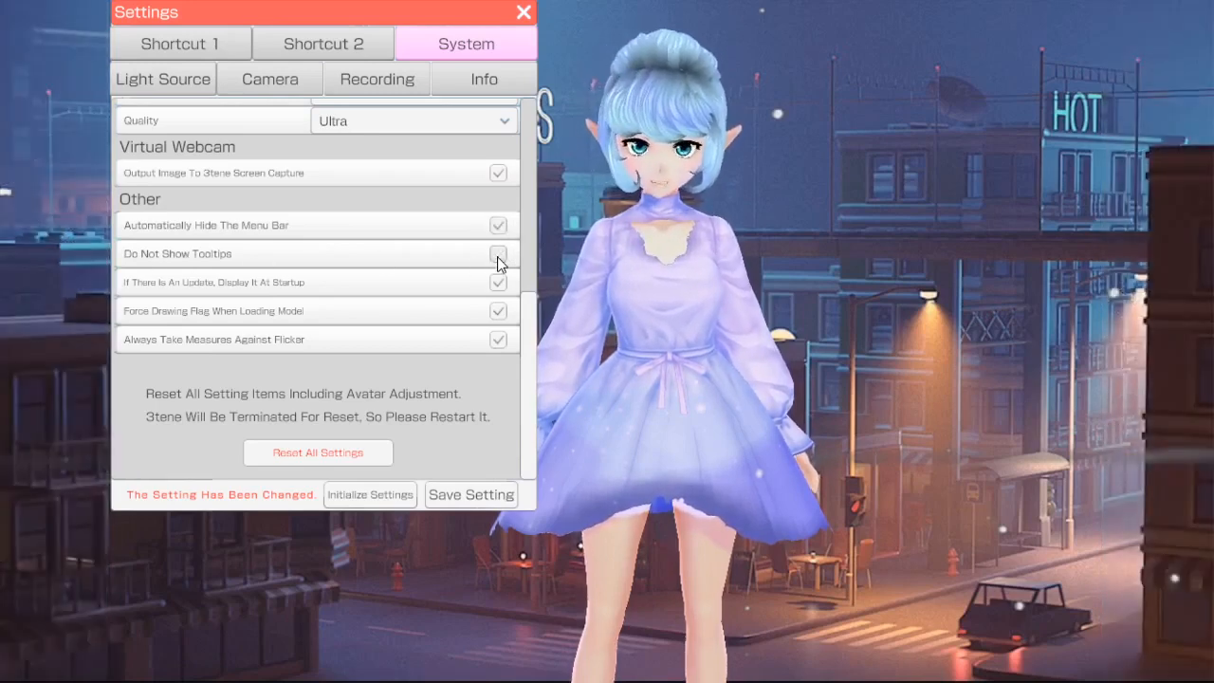
left_click(497, 261)
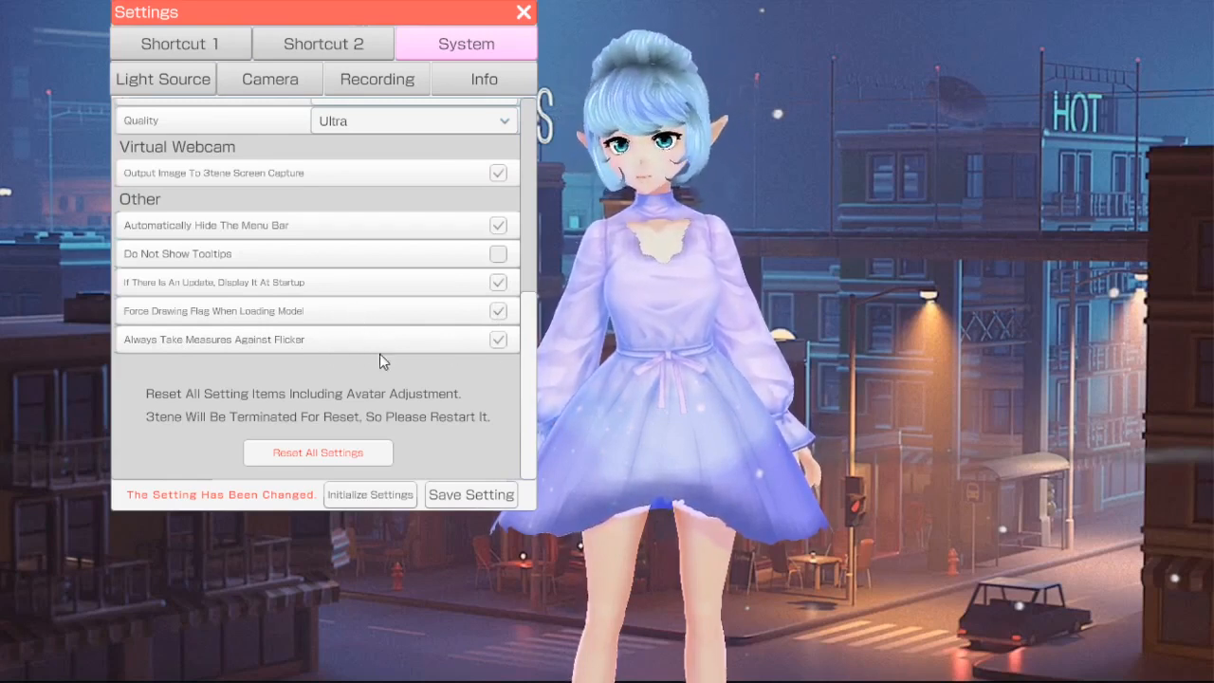
left_click(482, 496)
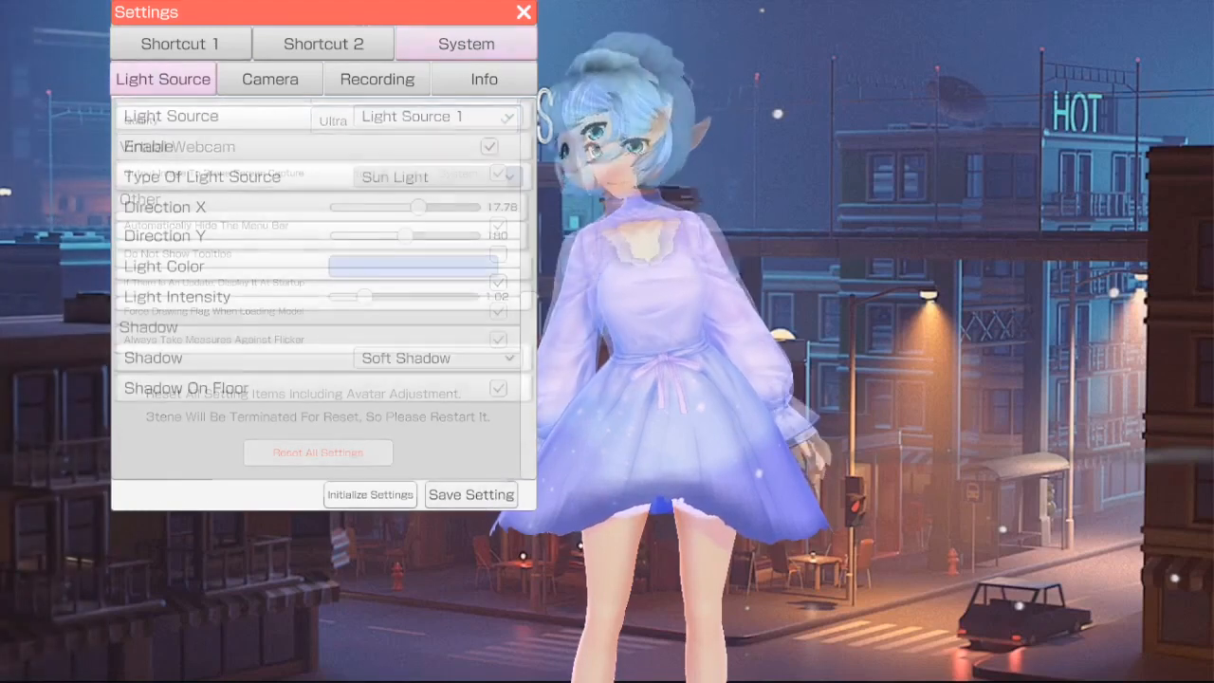
Look over the Light Source 2 values in the Light Source settings, and return to Light Source 1
left_click(437, 115)
left_click(474, 156)
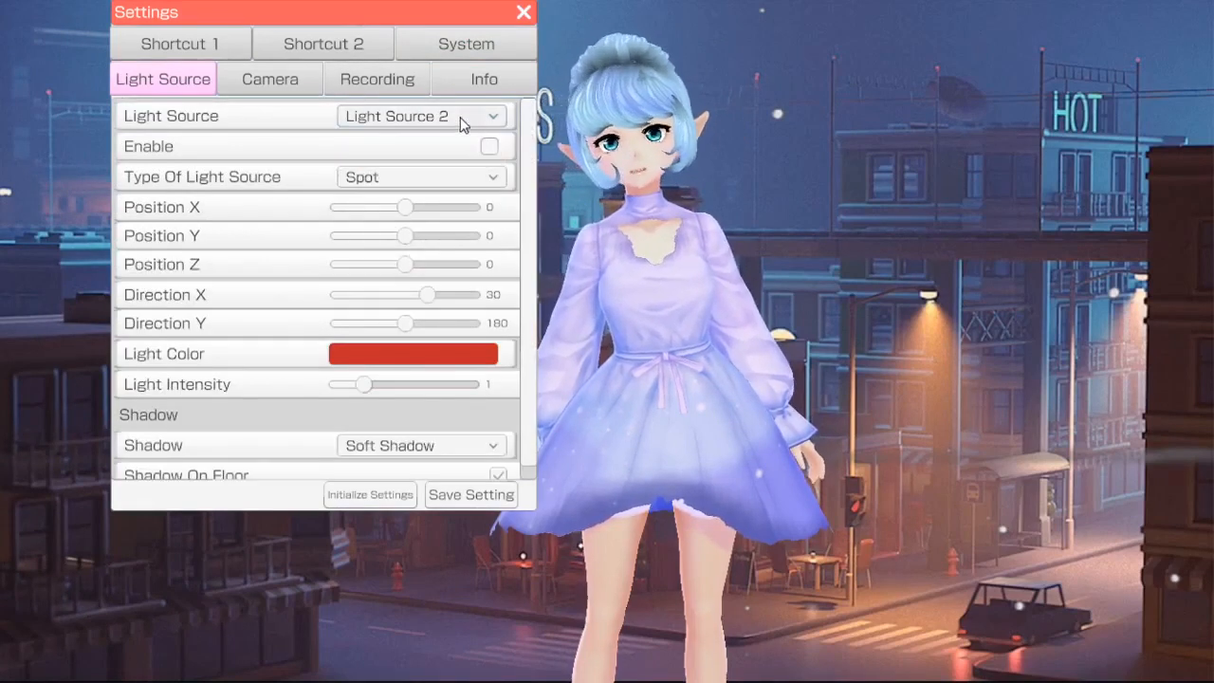
left_click(455, 118)
left_click(424, 138)
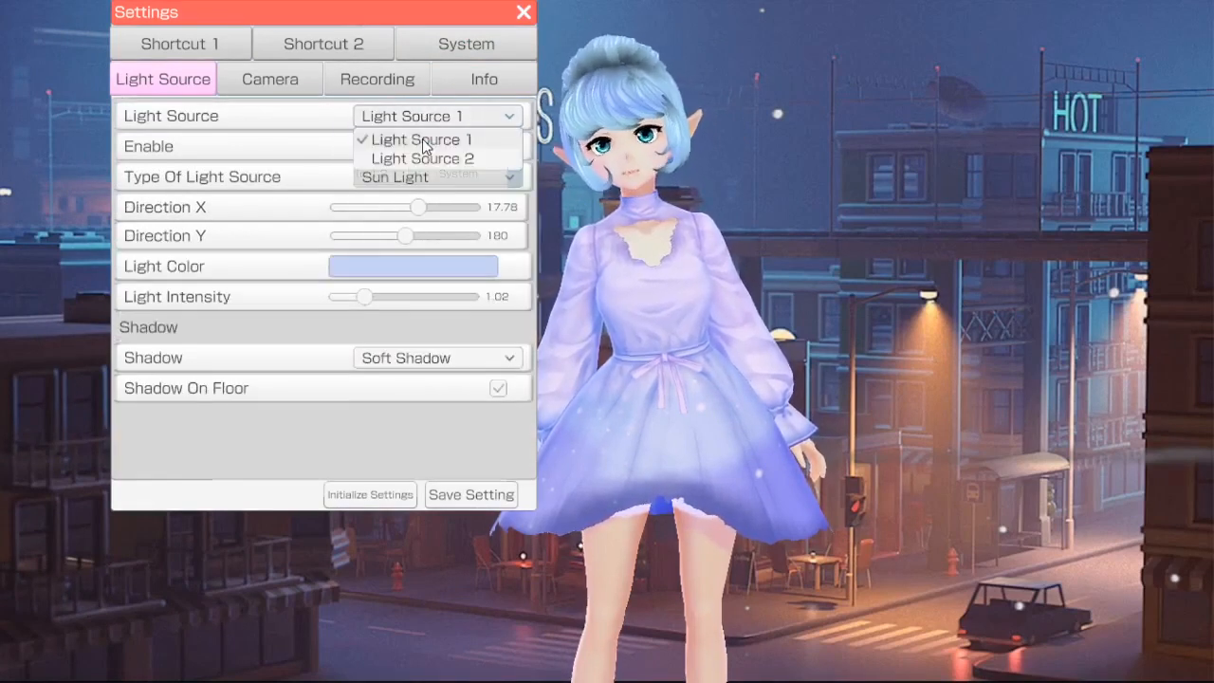
left_click(423, 143)
left_click(446, 118)
left_click(444, 138)
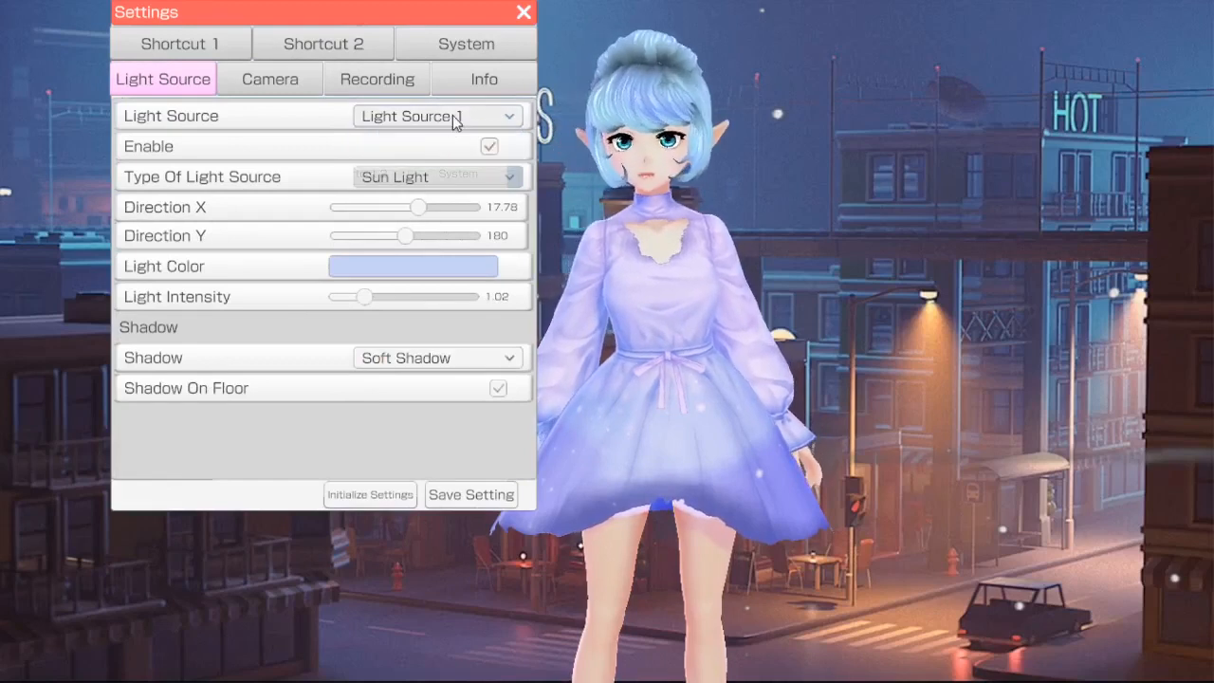
left_click(455, 117)
left_click(460, 142)
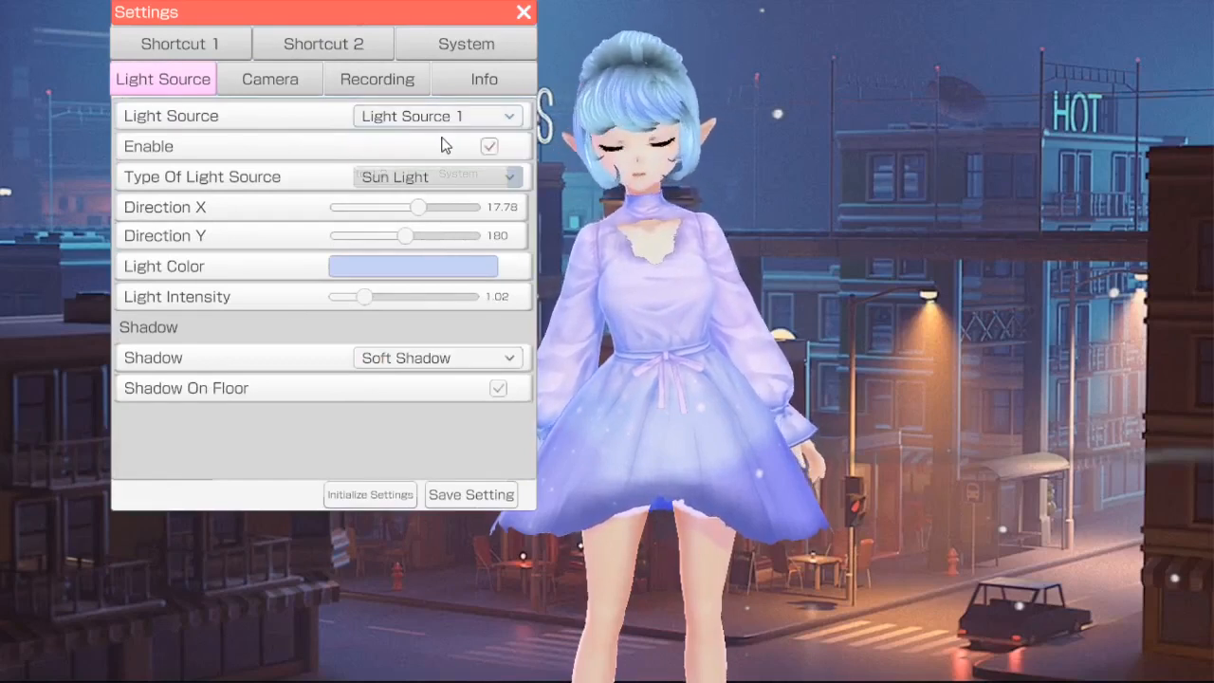
Disable and re-enable Light Source 1, and set its Direction X to 22.72 and Direction Y to 199.68
left_click(489, 147)
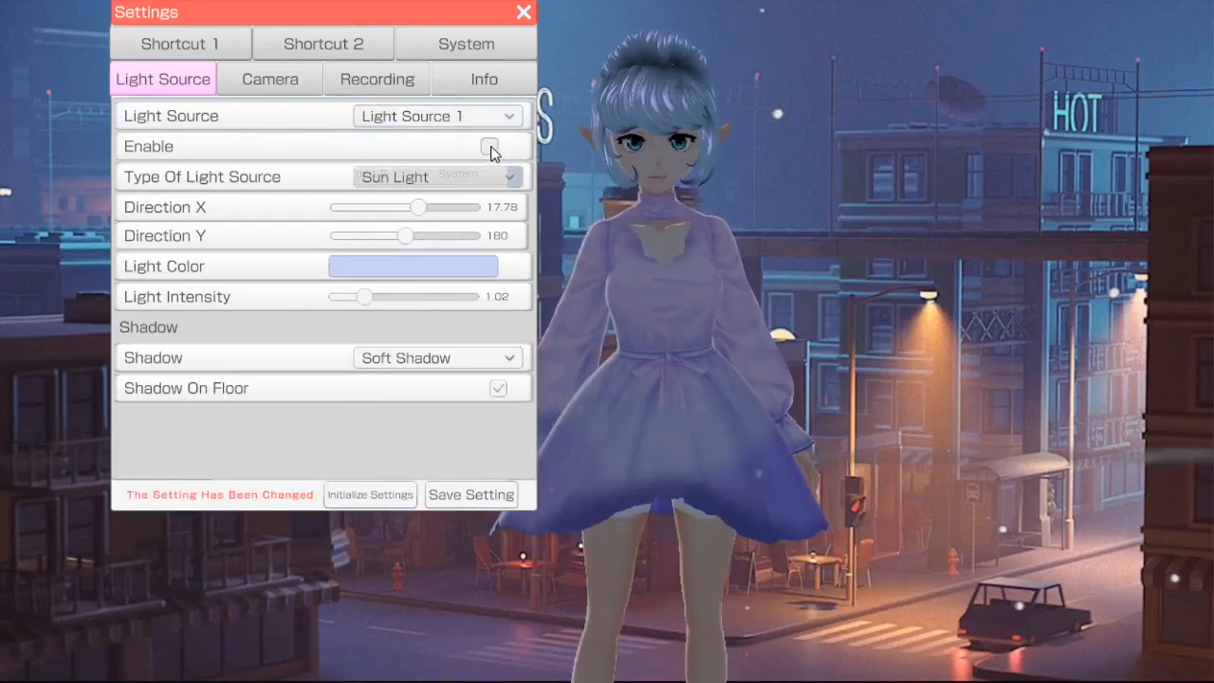
left_click(490, 147)
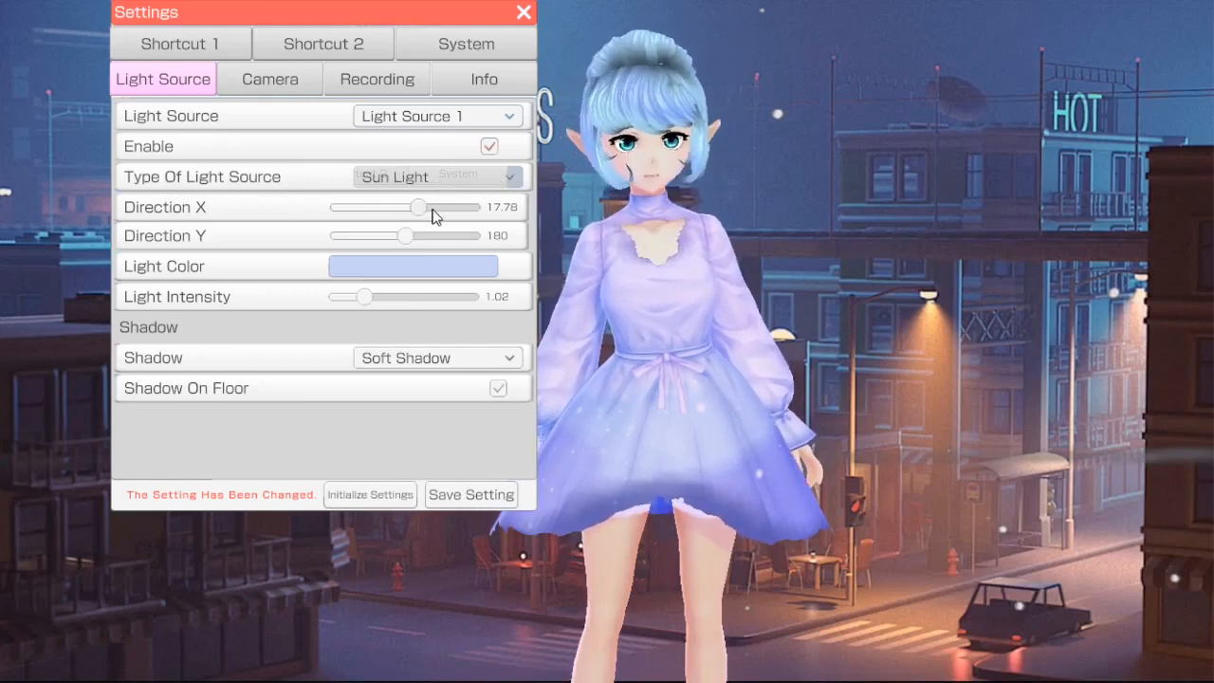
left_click_drag(424, 214, 412, 237)
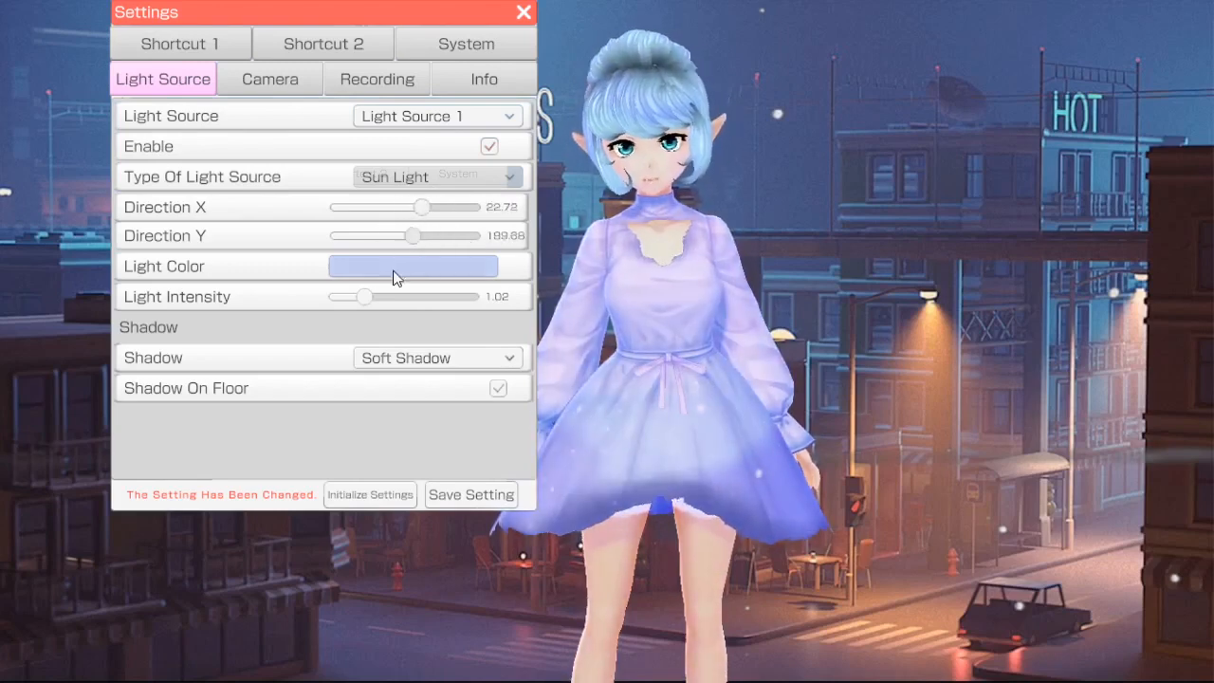
Try a red light on Light Source 1, set the Light Color to blue #417CF1, and raise the Light Intensity to 2.7
left_click(403, 268)
left_click_drag(776, 159, 1012, 153)
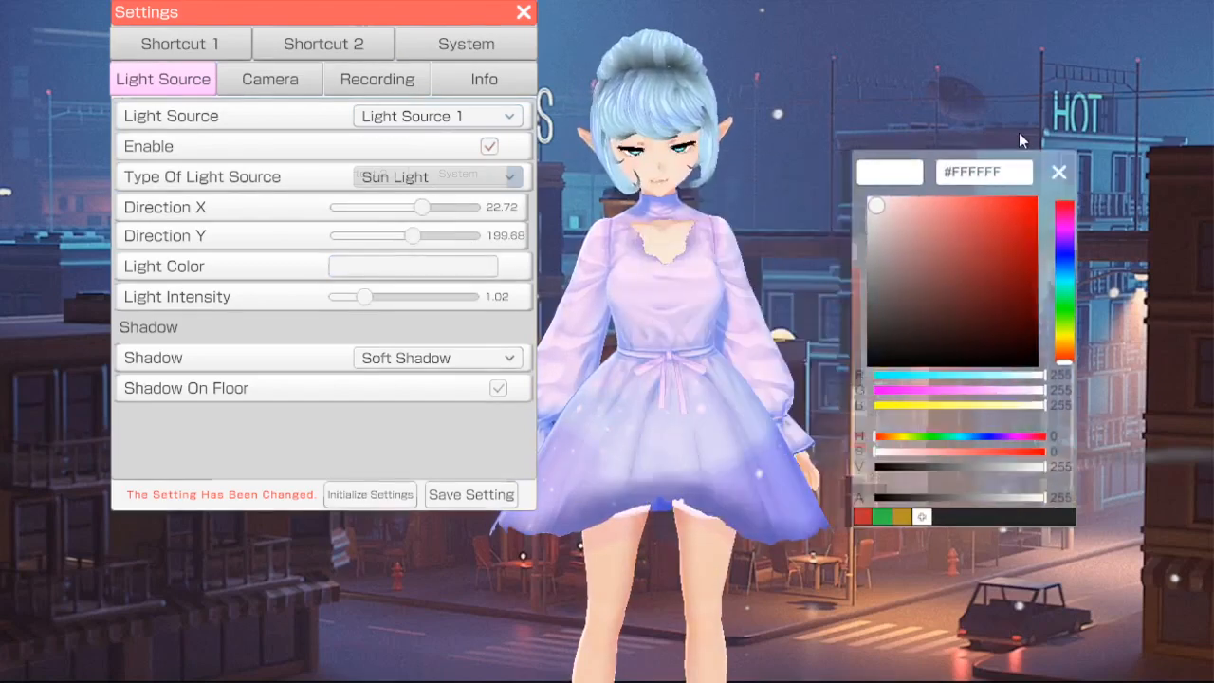
left_click_drag(979, 231, 1030, 198)
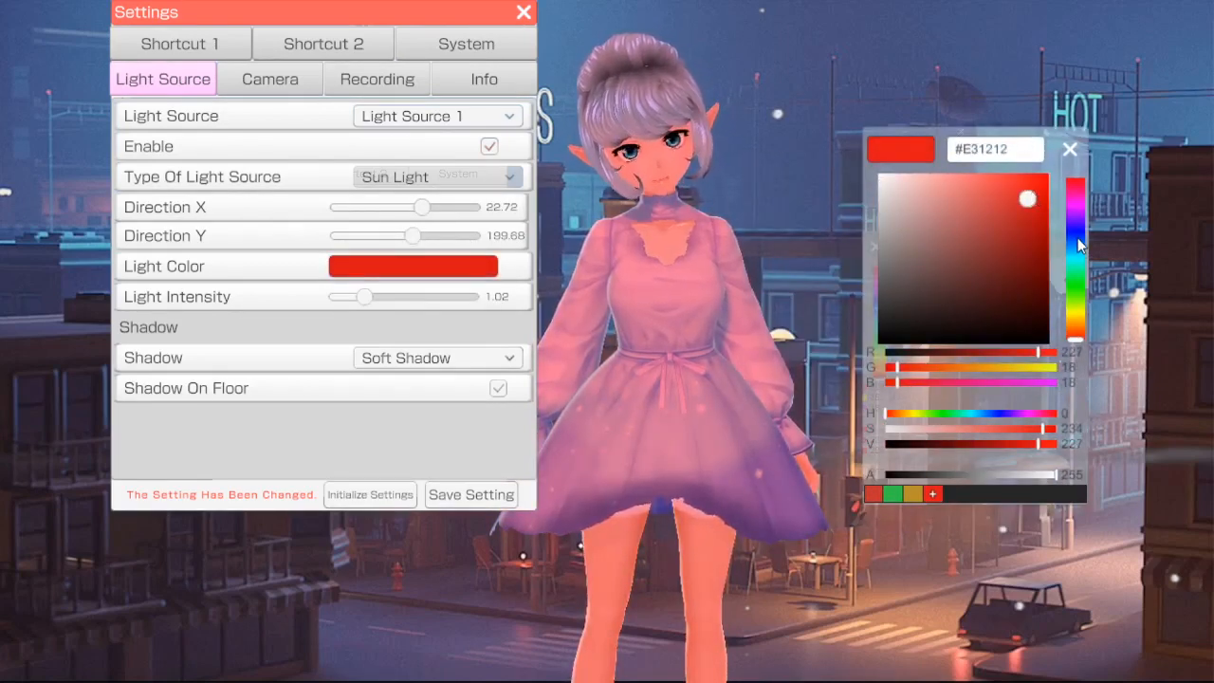
mouse_move(1077, 237)
left_mouse_down()
mouse_move(1075, 226)
mouse_move(1076, 241)
left_mouse_up()
left_click(998, 191)
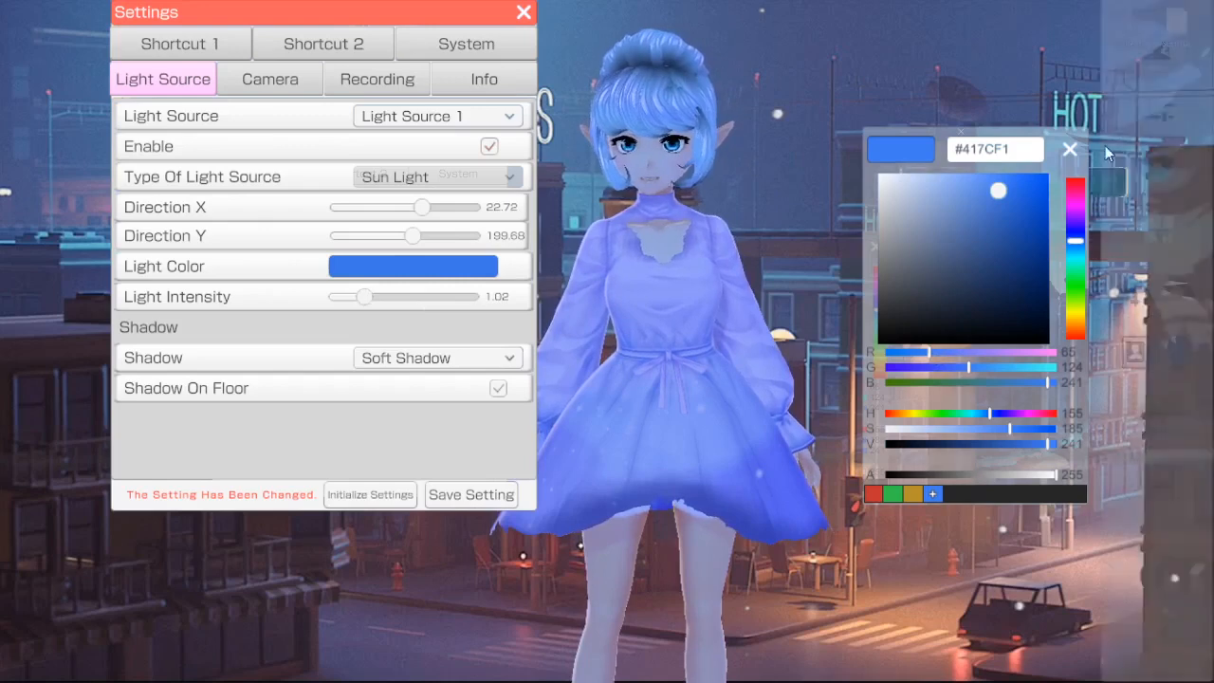
left_click(1070, 149)
left_click_drag(373, 300, 398, 298)
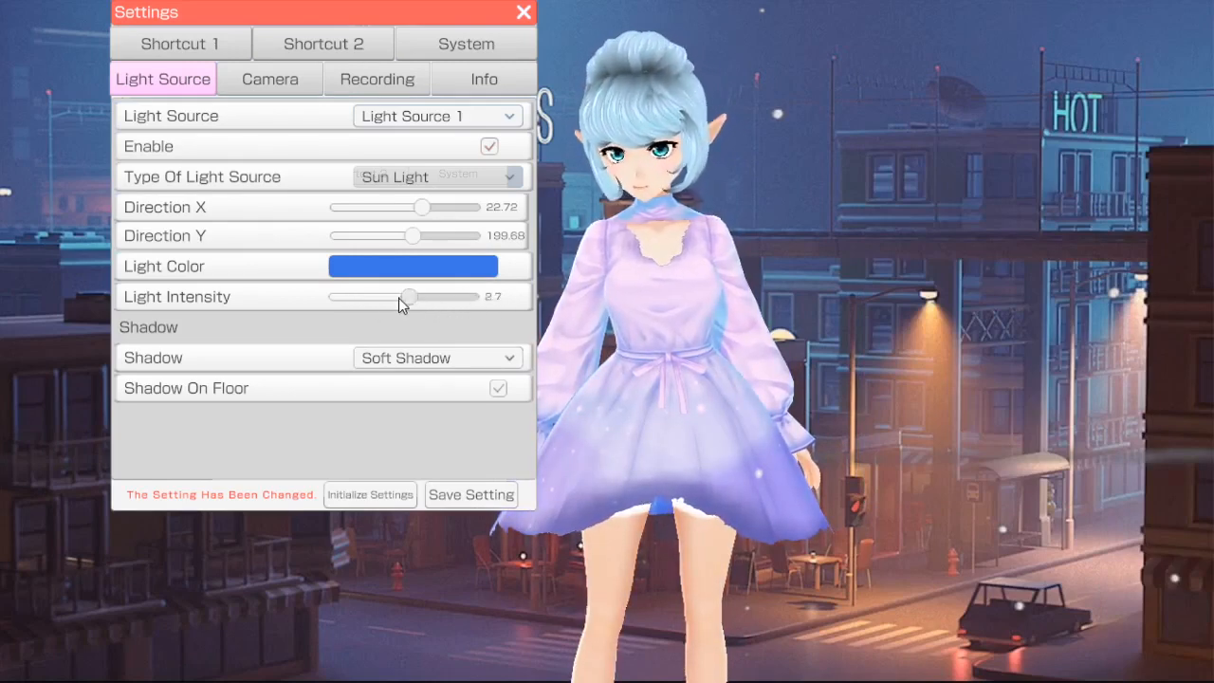
Compare Hard Shadow with Soft Shadow on Light Source 1, and return the Shadow setting to Soft Shadow
left_click(427, 360)
left_click(420, 403)
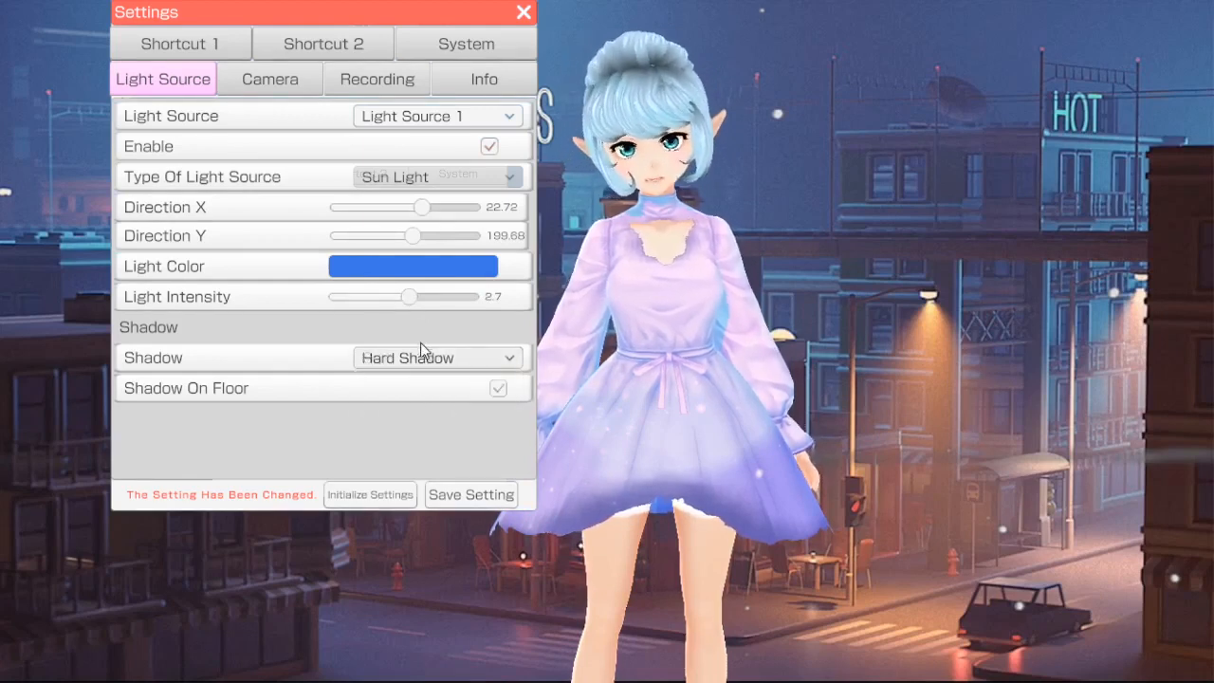
left_click(419, 357)
left_click(430, 420)
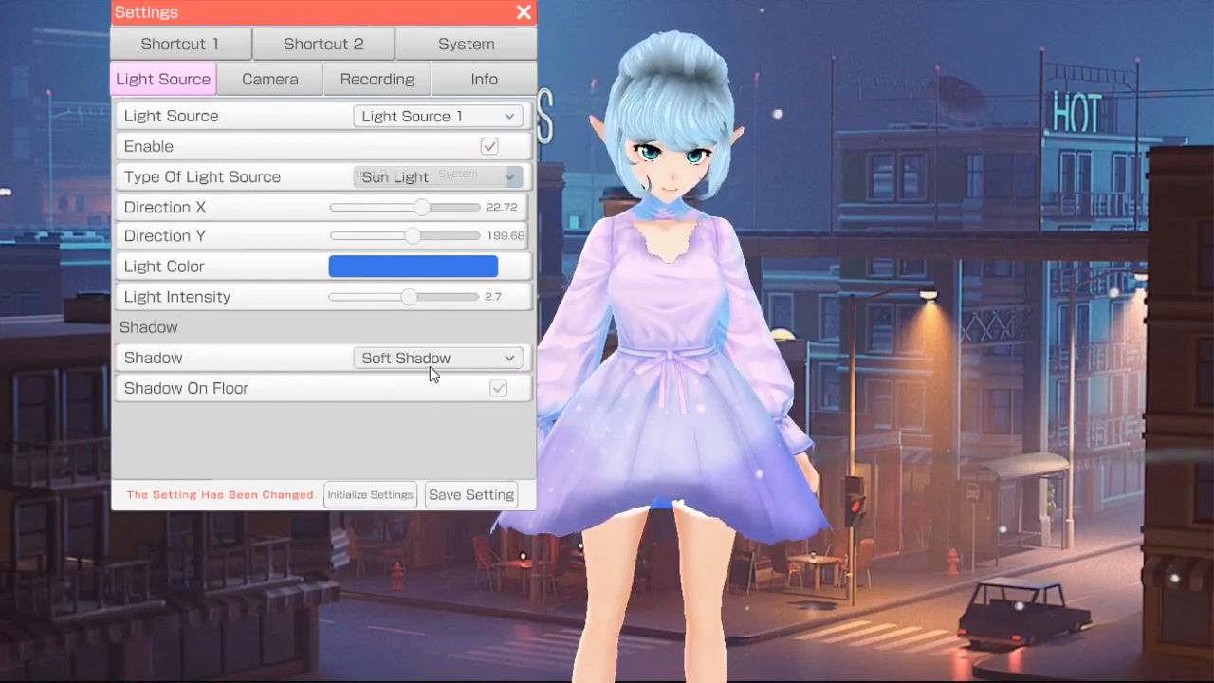
left_click(431, 362)
left_click(444, 401)
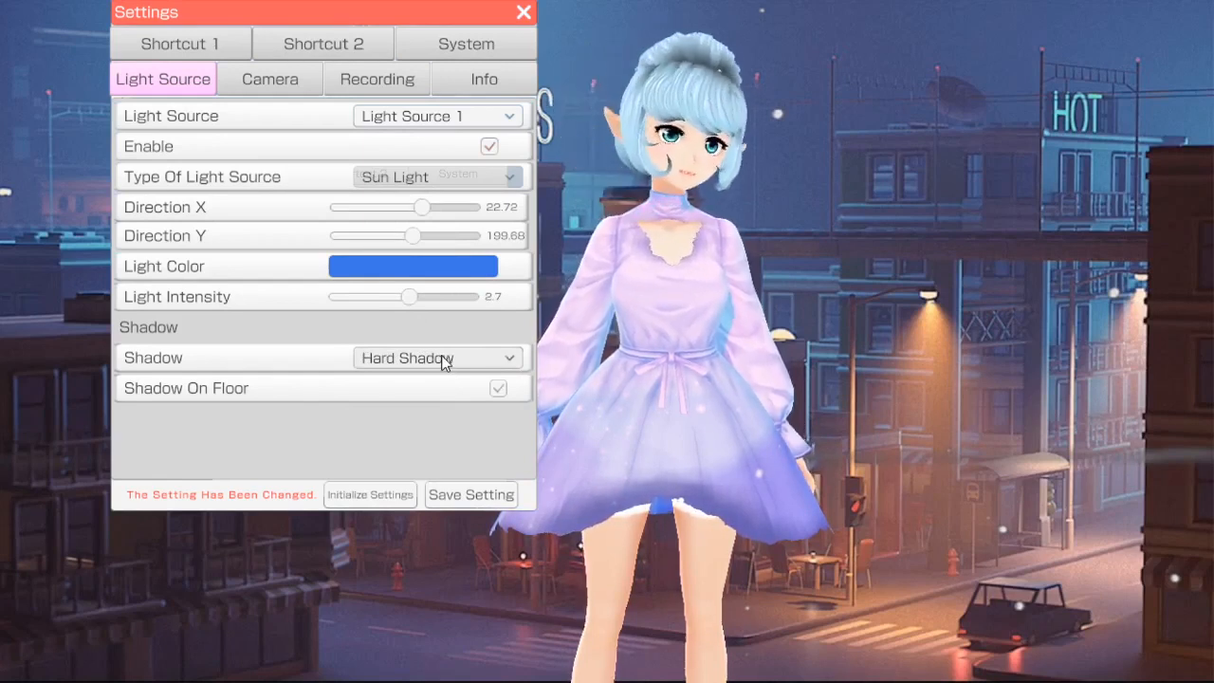
left_click(444, 360)
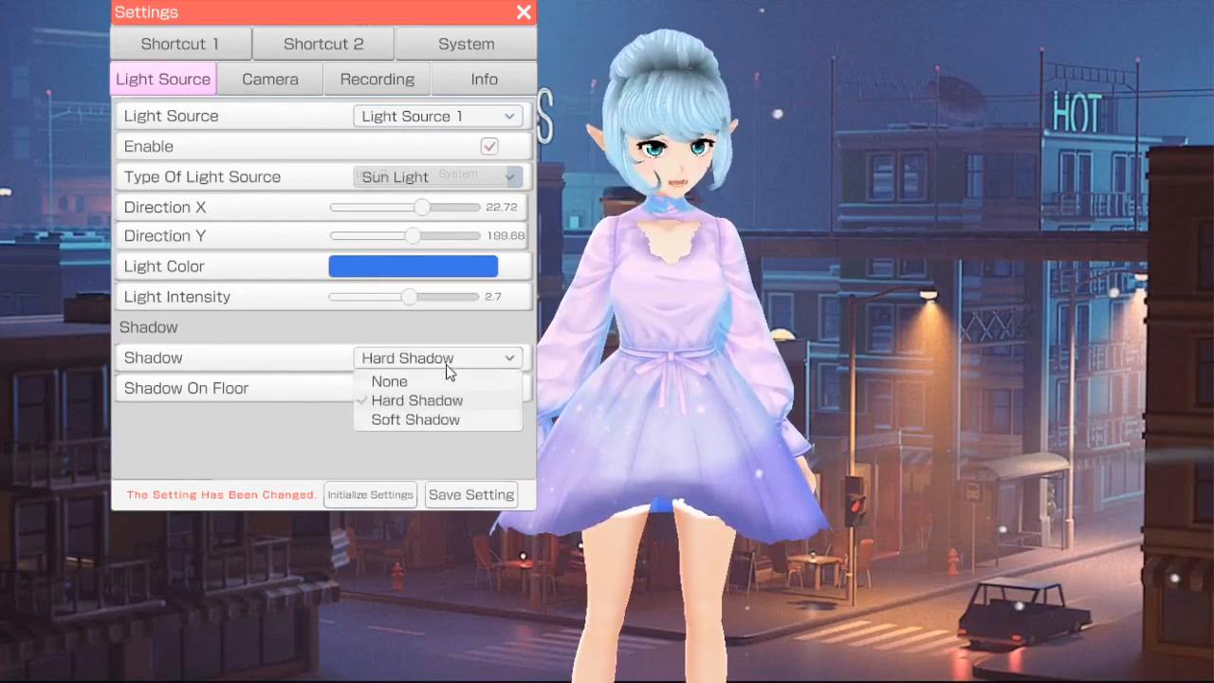
left_click(429, 419)
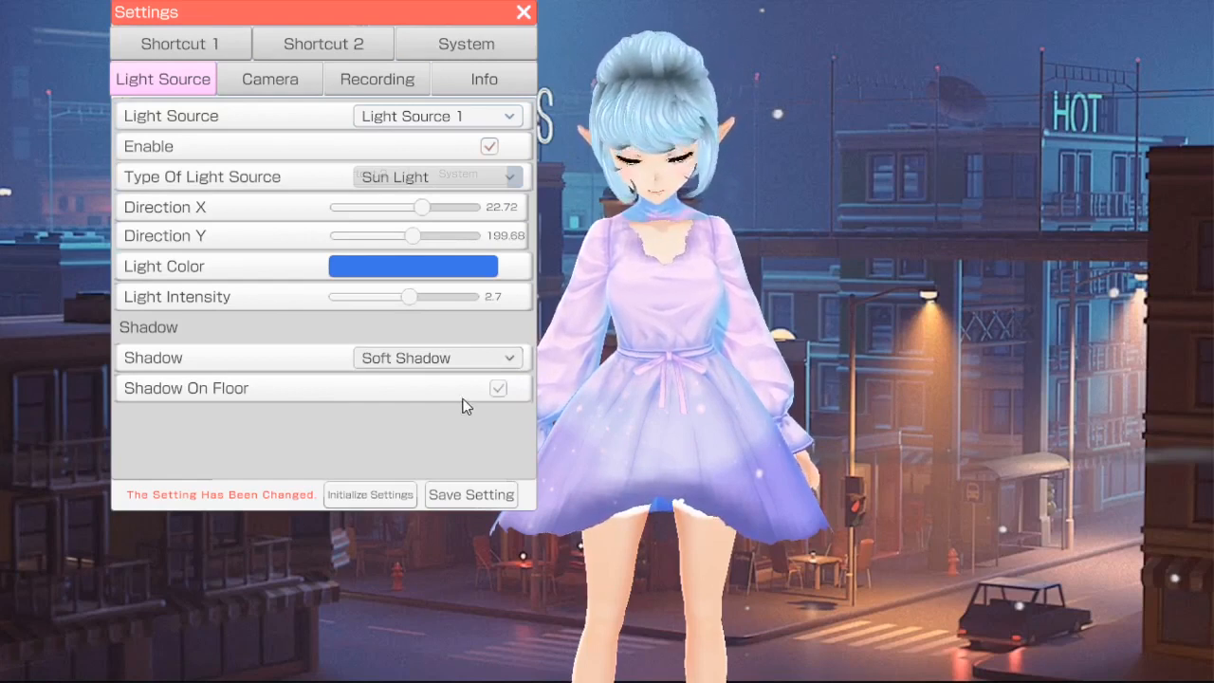
Test the Shadow On Floor option of Light Source 1 with the full-length avatar in view, and re-enable it
scroll(659, 407, "down", 5)
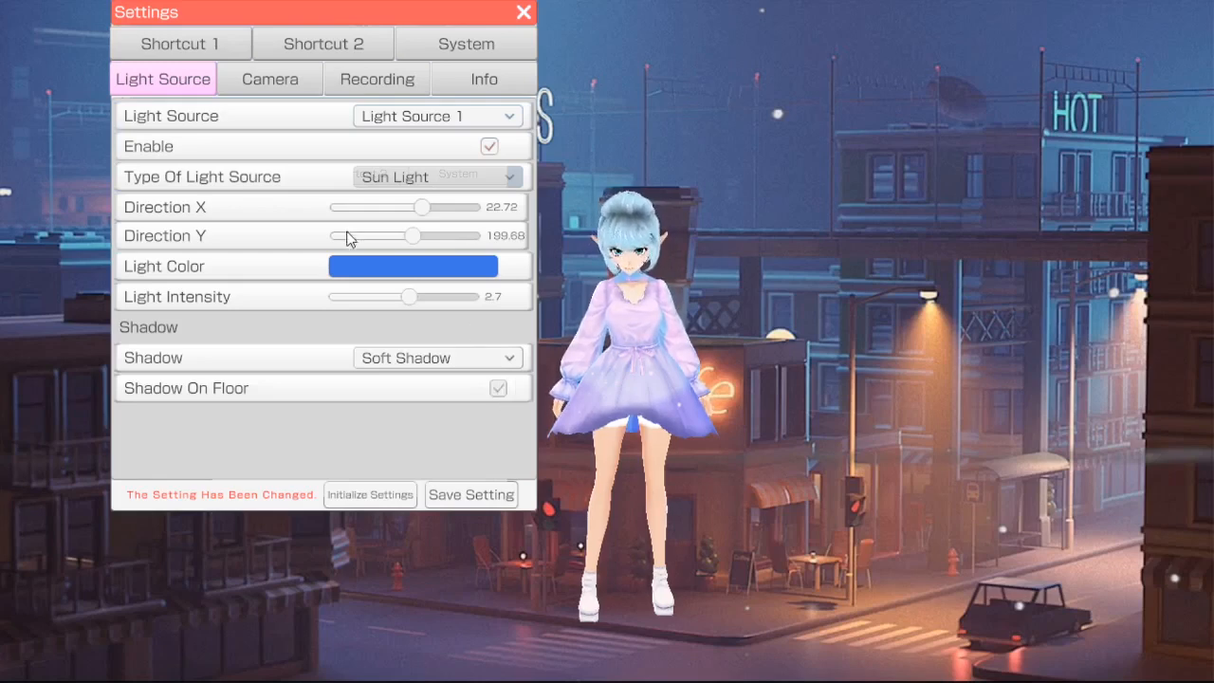
mouse_move(28, 245)
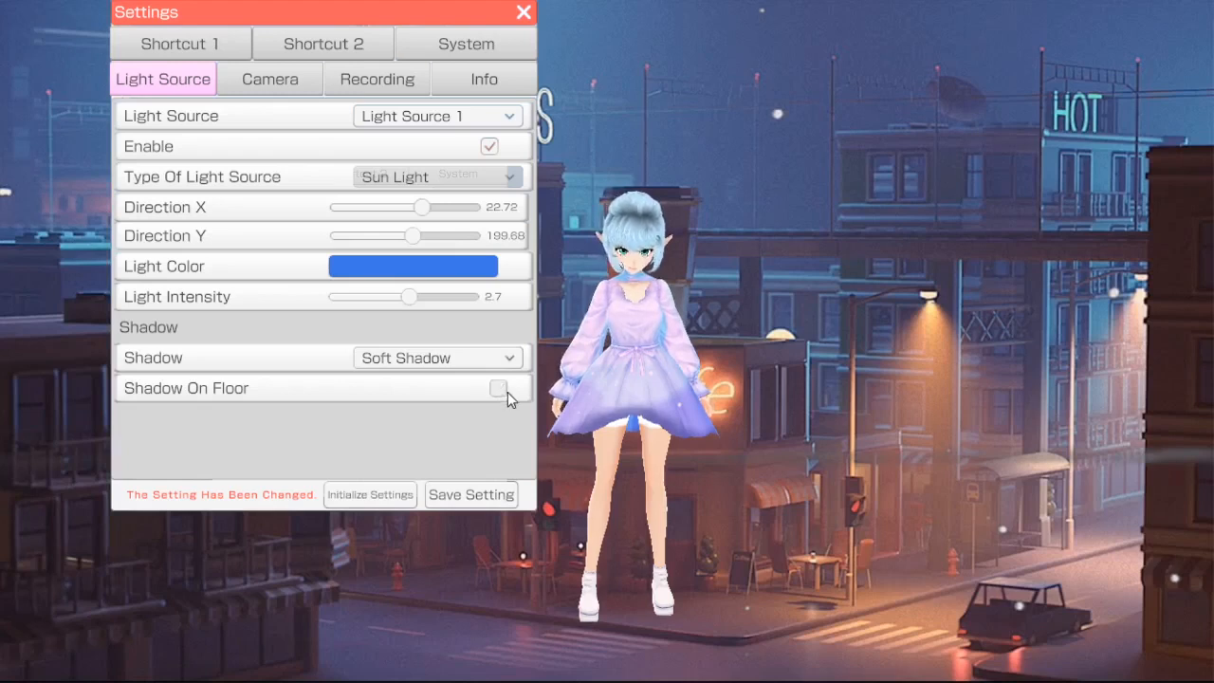
left_click(499, 389)
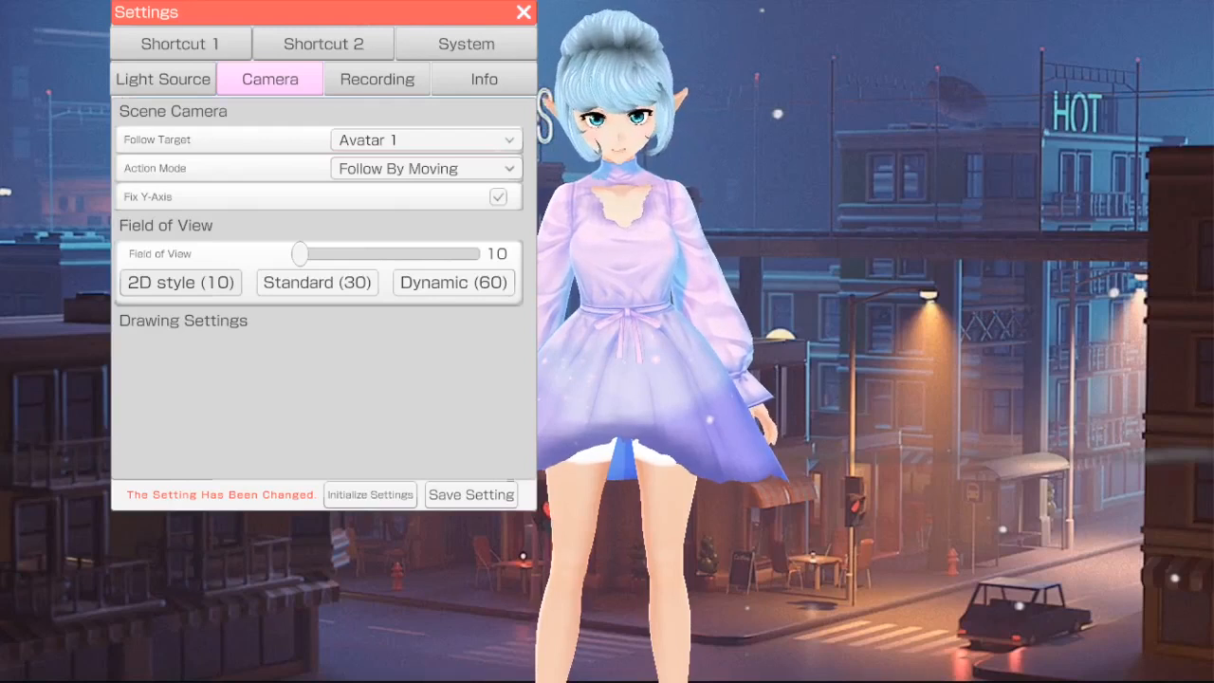
Look over the video and screenshot save directories and the image format in the Recording settings, and open the Info page
left_click(391, 81)
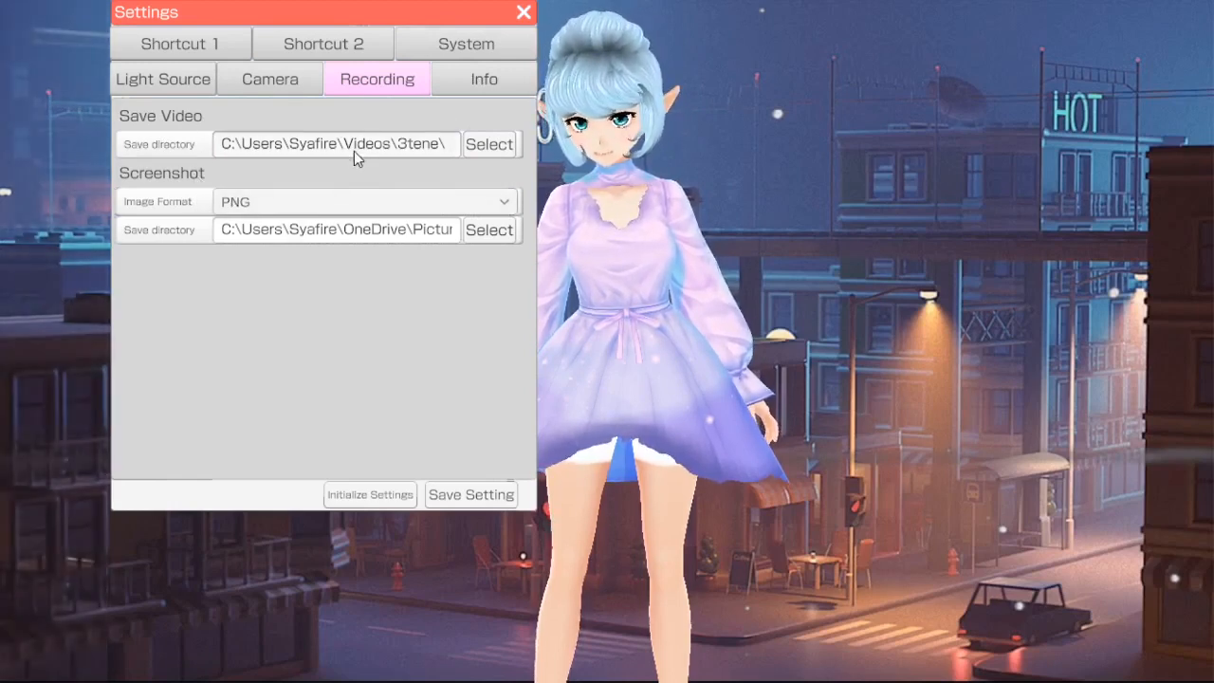
mouse_move(13, 384)
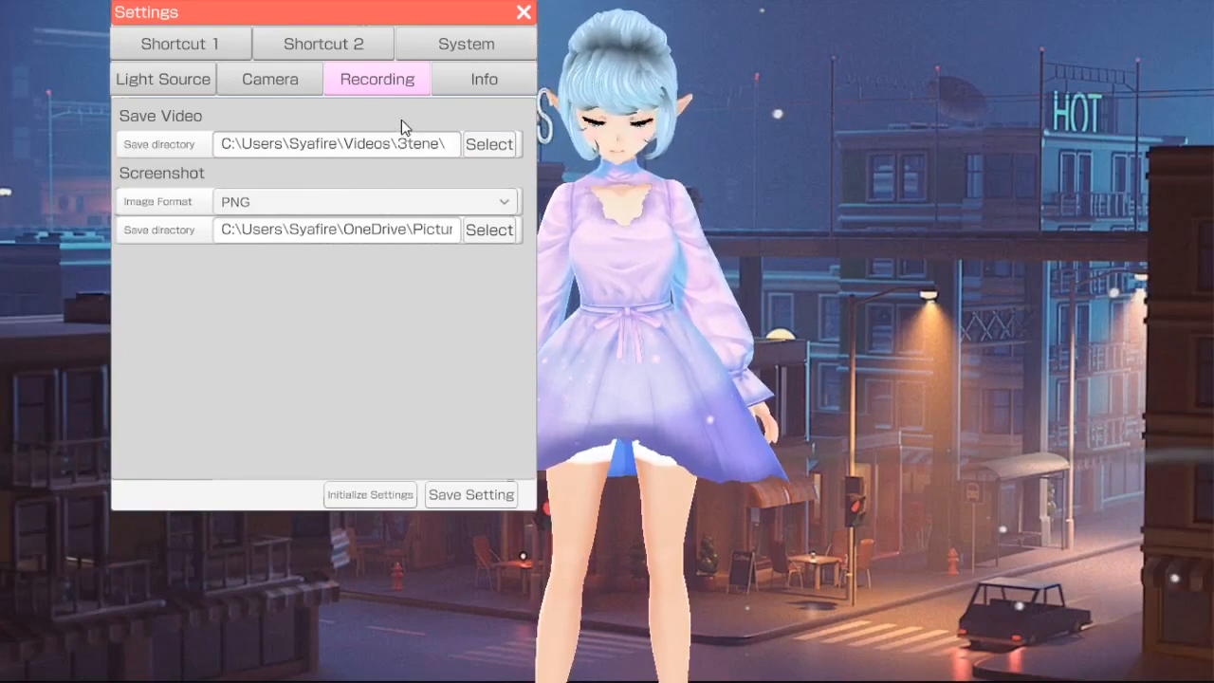
left_click(477, 79)
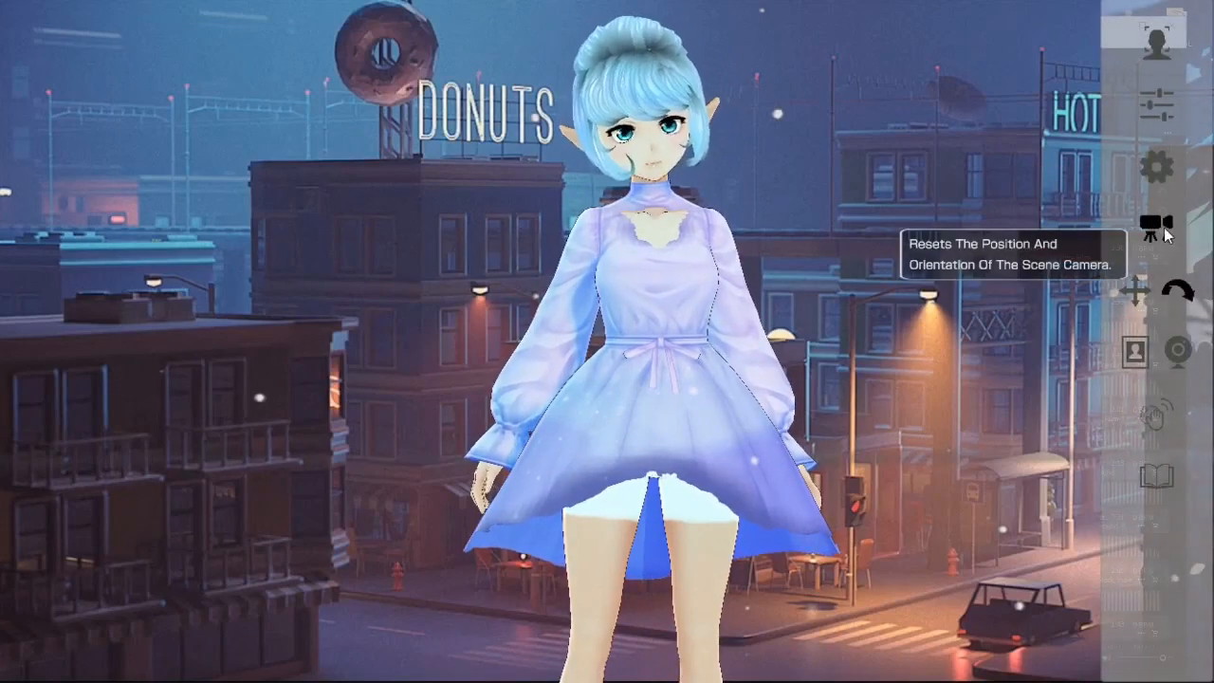
Try the move and rotate view modes by switching between them, and shift the avatar slightly left in the scene
left_click(1130, 293)
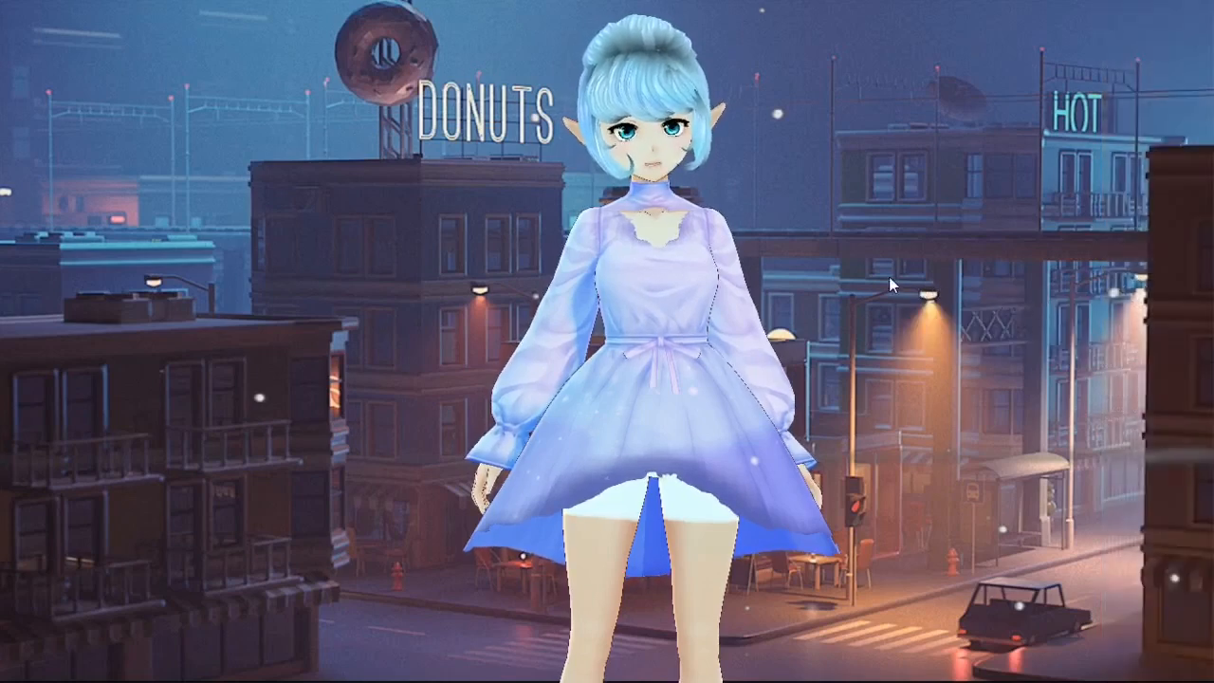
mouse_move(888, 276)
left_mouse_down()
mouse_move(869, 279)
mouse_move(896, 287)
mouse_move(908, 243)
mouse_move(910, 299)
mouse_move(911, 284)
mouse_move(883, 285)
mouse_move(904, 271)
left_mouse_up()
left_click(1171, 292)
left_click_drag(975, 284, 1024, 291)
left_click(1135, 304)
left_click(1179, 292)
mouse_move(1171, 306)
left_click(1135, 298)
left_click(1176, 292)
left_click_drag(896, 288, 903, 283)
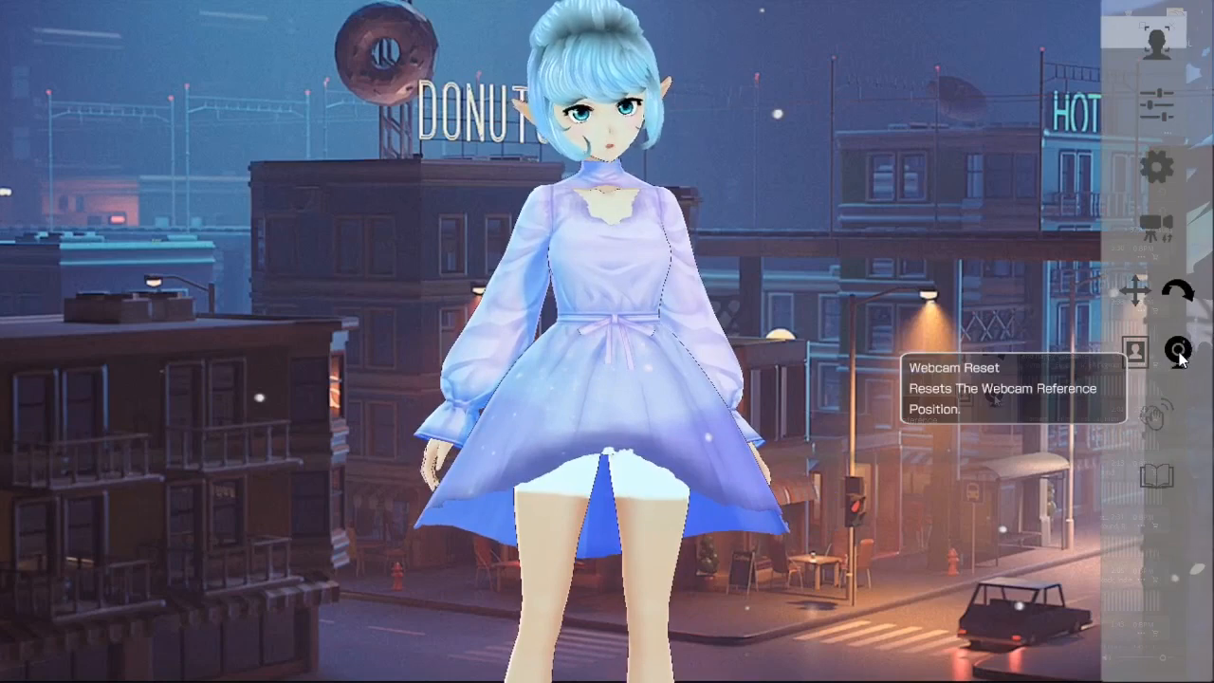
Look at the Reset Webcam Position option in the face tracking settings, and display and close the webcam image
left_click(1160, 96)
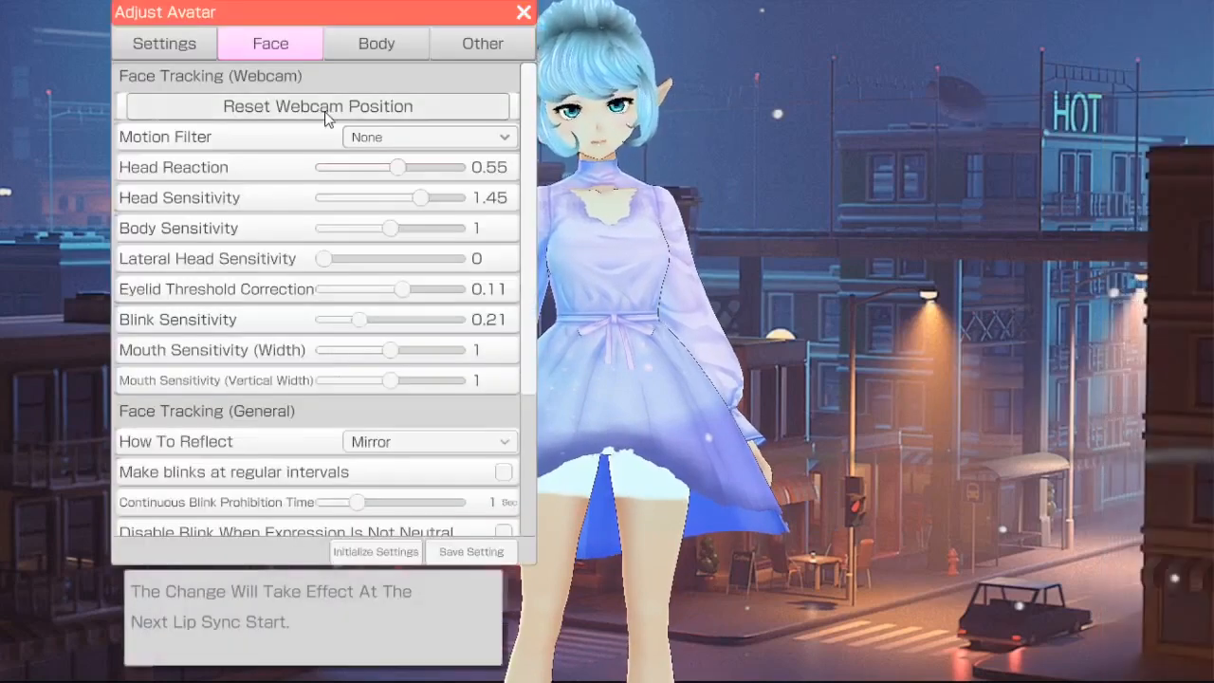
left_click(523, 12)
mouse_move(1173, 345)
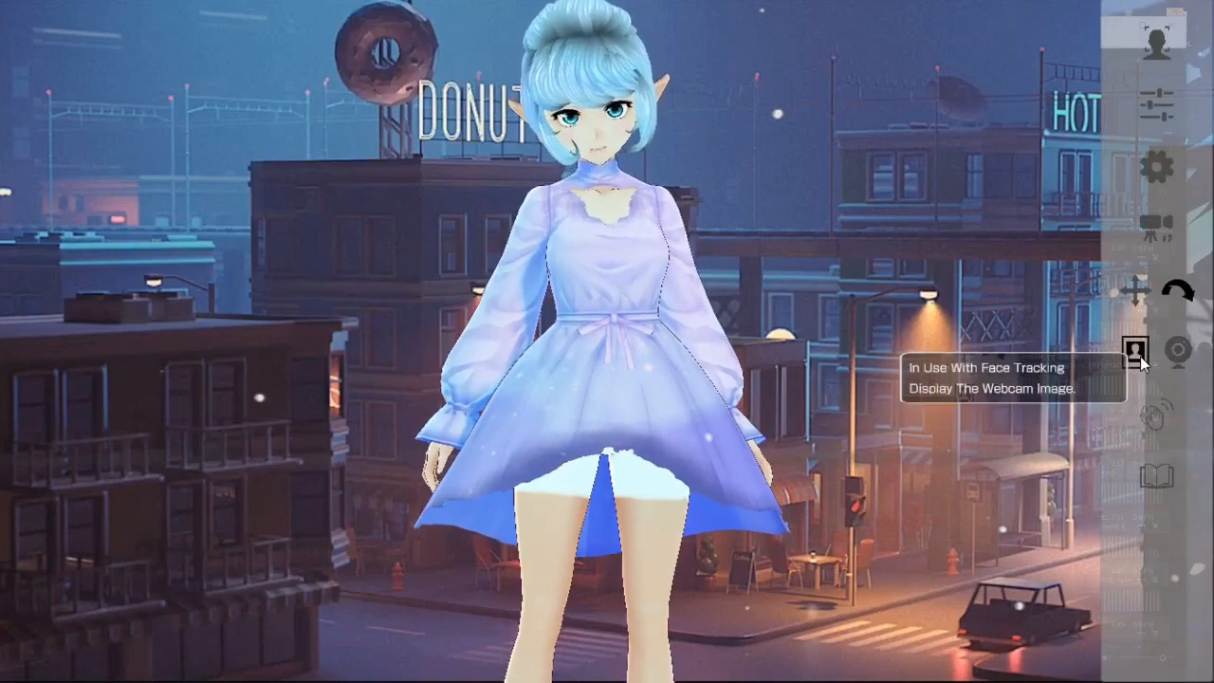
left_click(1136, 353)
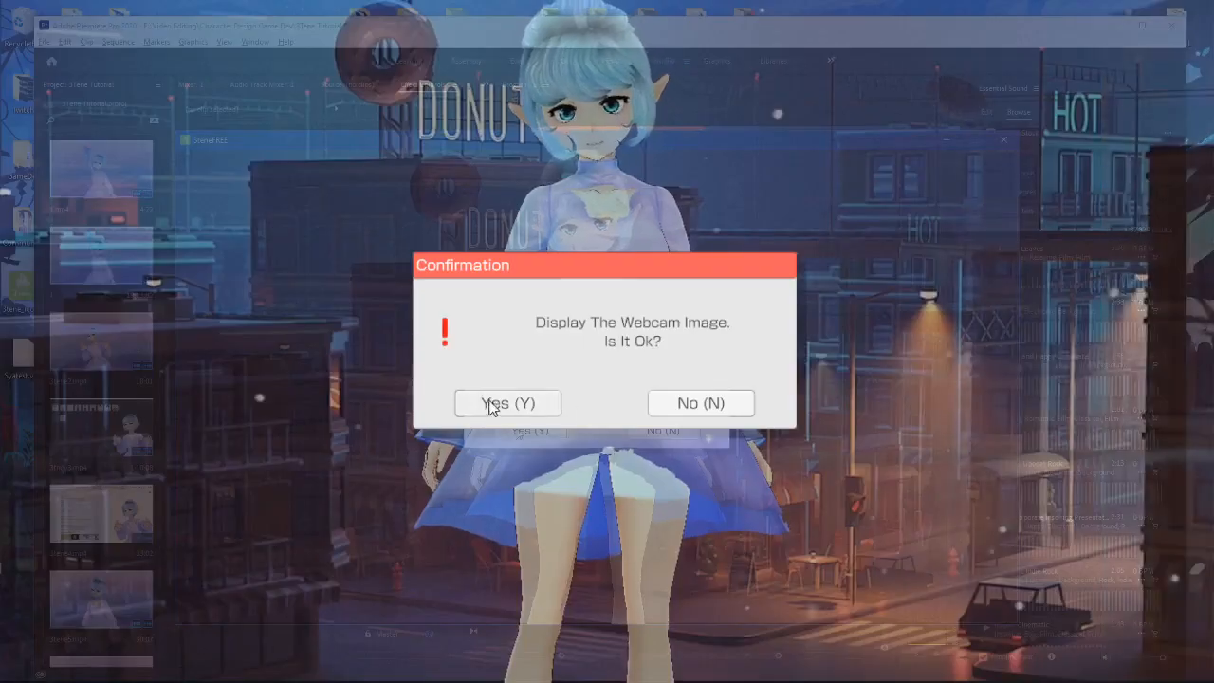
left_click(491, 404)
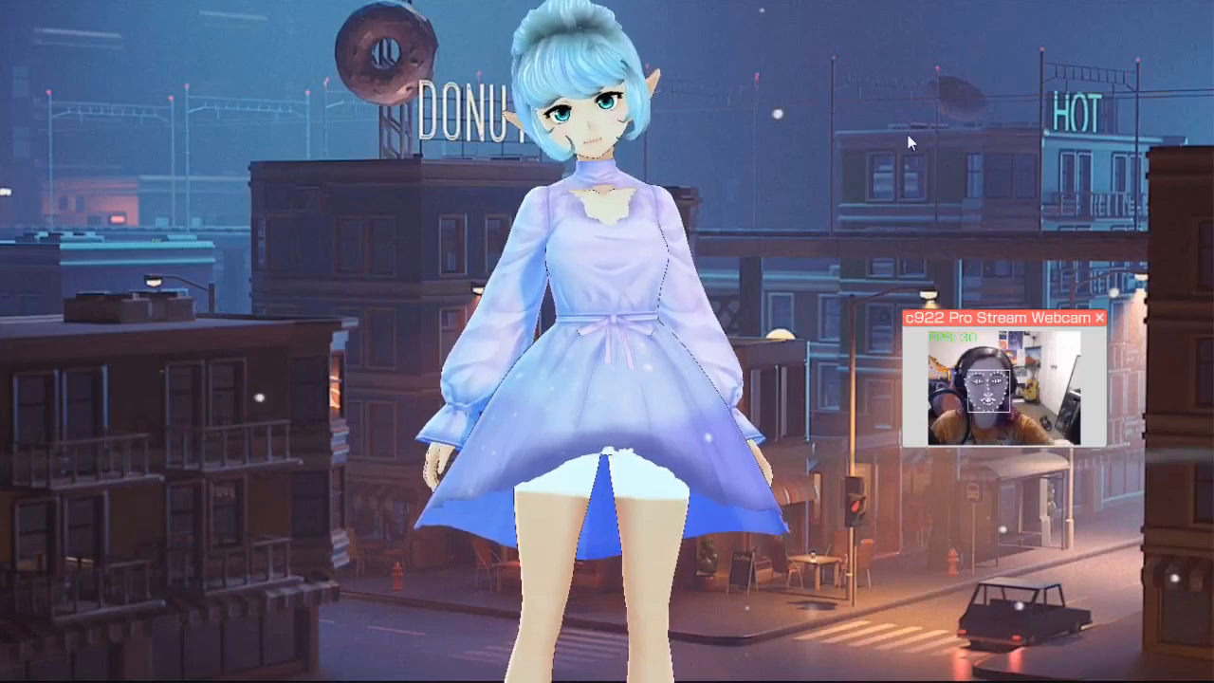
left_click(1098, 318)
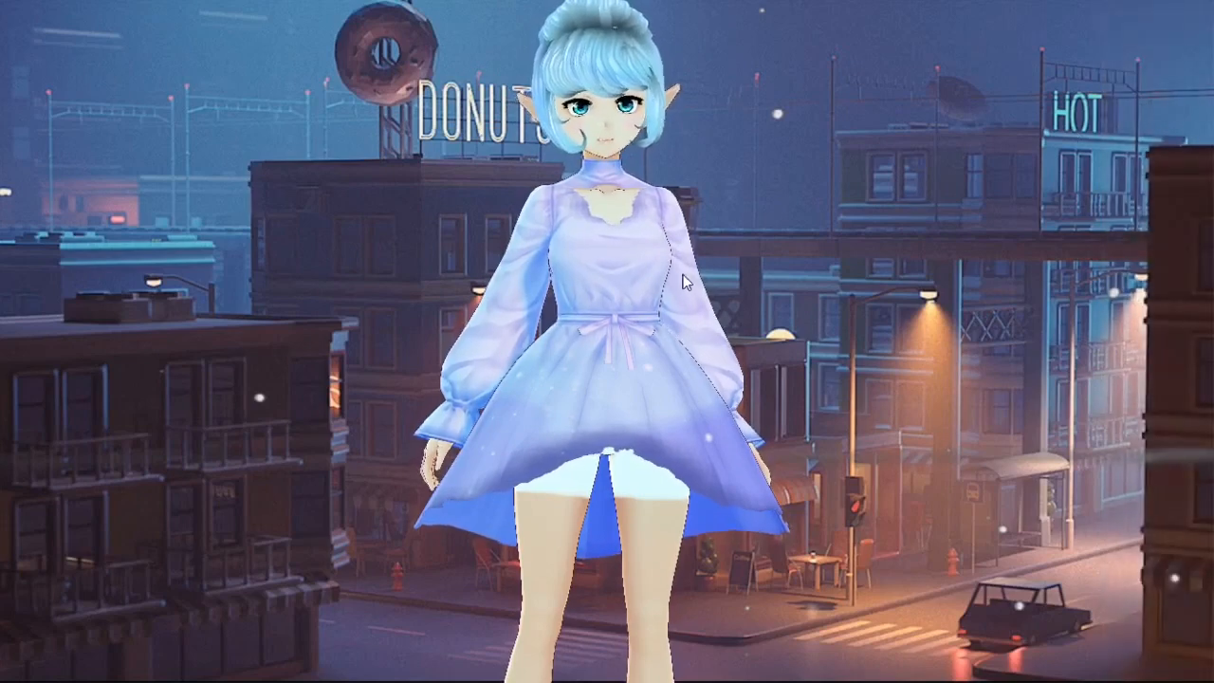
mouse_move(45, 10)
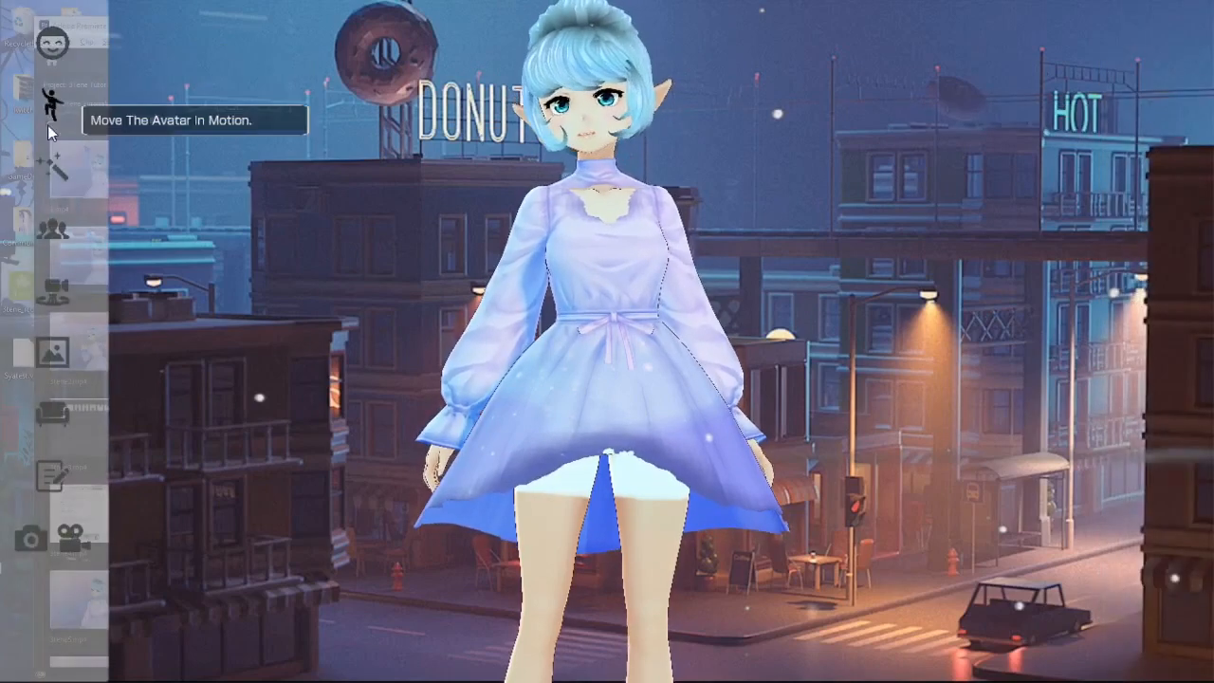